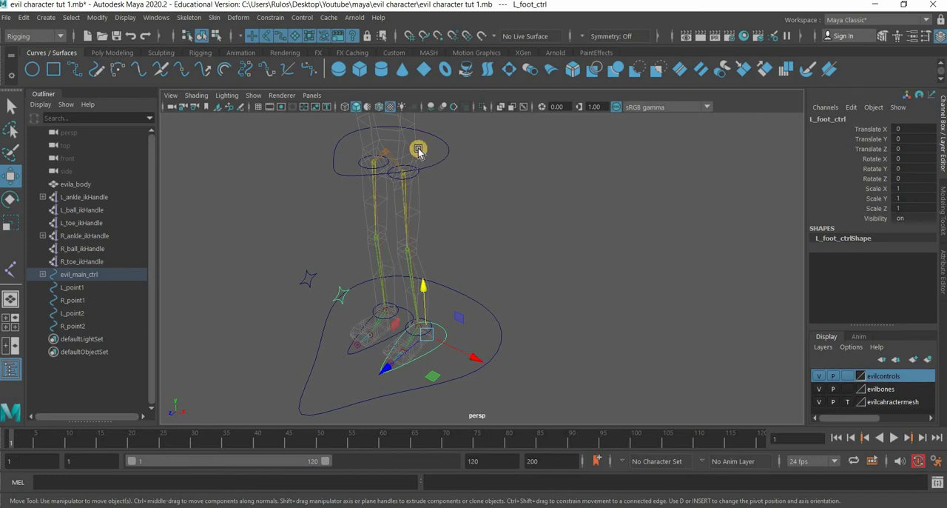
# - Lower hip_ctrl to test how the legs bend, and undo the move
pyautogui.click(382, 123)
pyautogui.moveTo(381, 186); pyautogui.dragTo(385, 215)
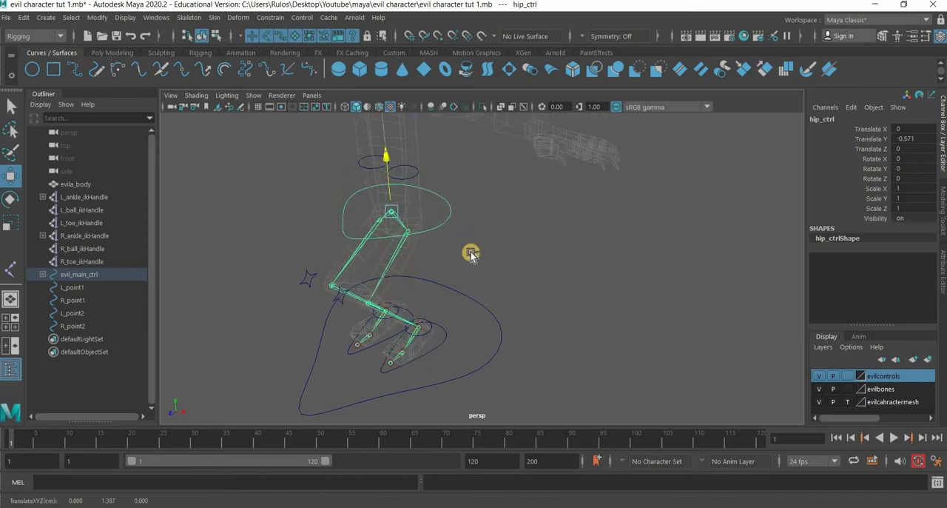
pyautogui.hotkey('ctrl', 'z')
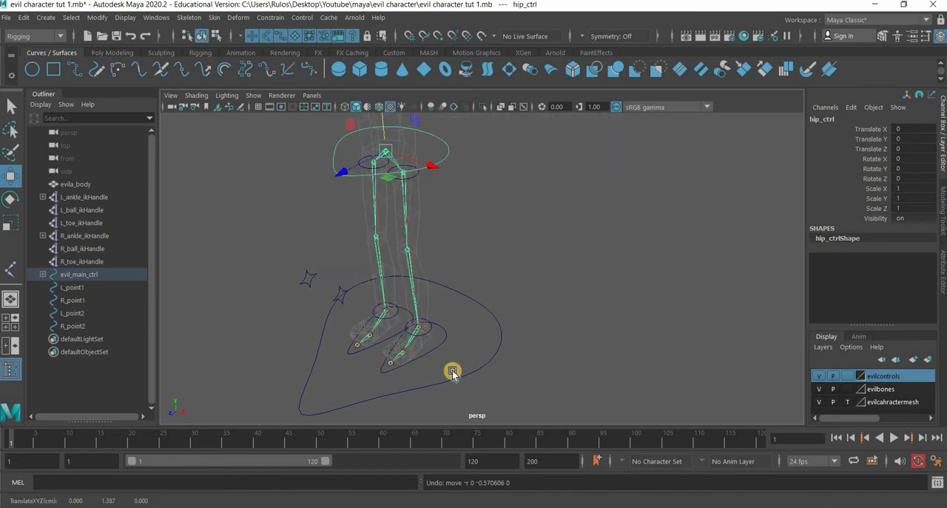
# - Examine the left foot's L_foot_ctrl curve, its ankle and ball IK handles, and the ball and toe joints
pyautogui.click(441, 349)
pyautogui.scroll(3, 442, 301)
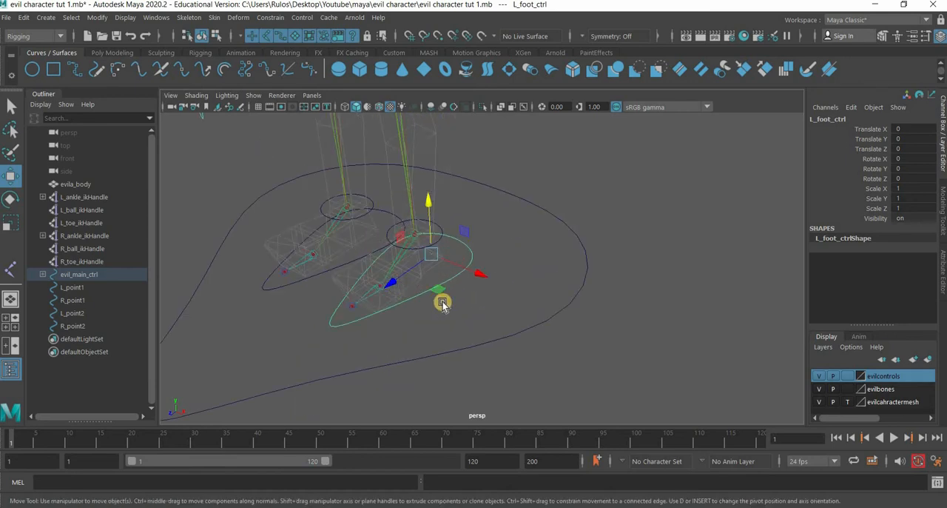
pyautogui.scroll(3, 443, 301)
pyautogui.keyDown('alt'); pyautogui.moveTo(427, 324); pyautogui.dragTo(393, 215); pyautogui.keyUp('alt')
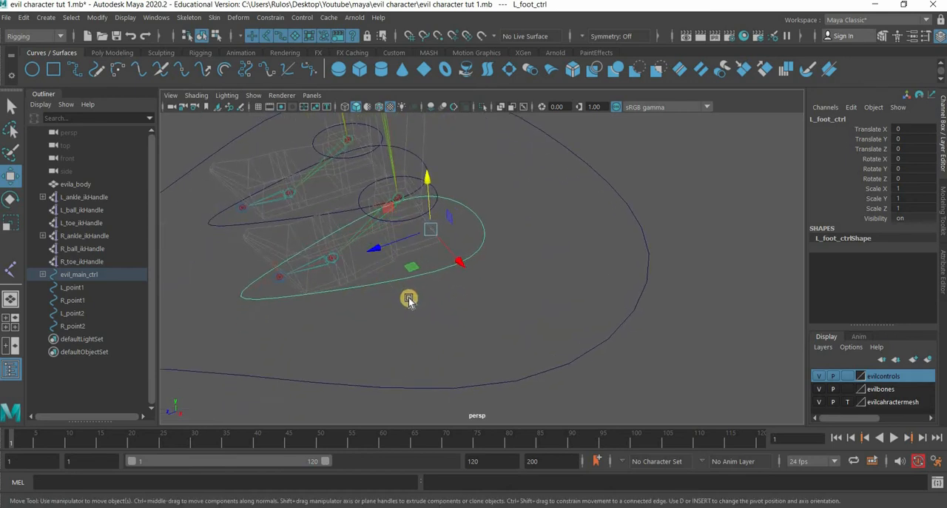
pyautogui.keyDown('alt'); pyautogui.moveTo(418, 209); pyautogui.dragTo(445, 229, button='middle'); pyautogui.keyUp('alt')
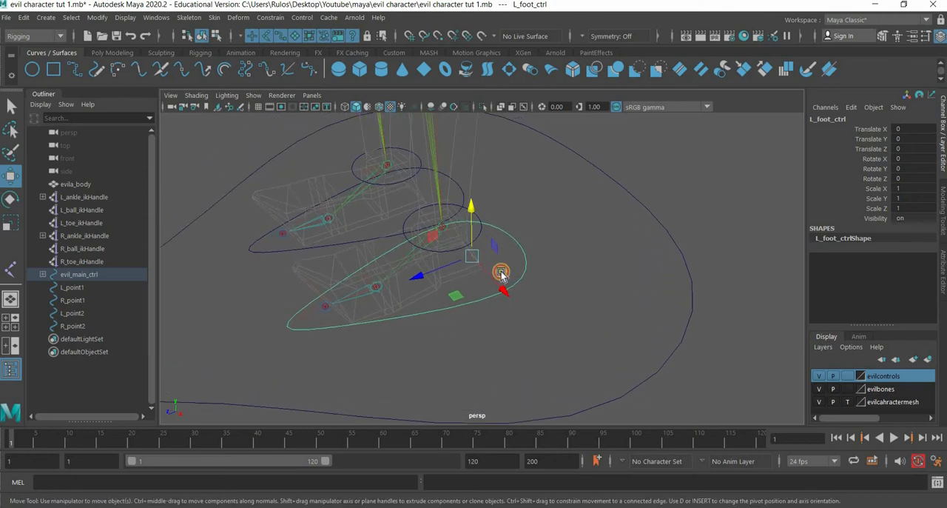
pyautogui.click(493, 273)
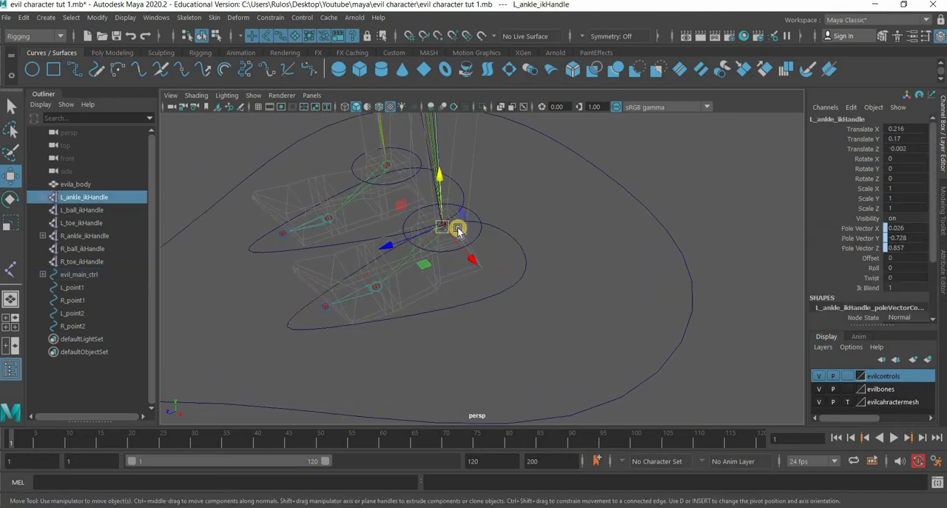
pyautogui.moveTo(413, 335); pyautogui.dragTo(408, 357)
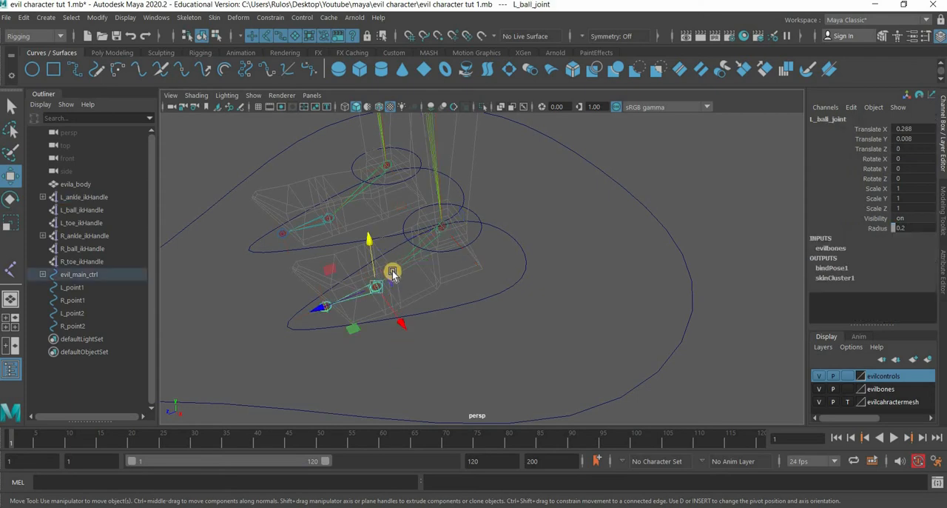
pyautogui.click(330, 310)
pyautogui.moveTo(296, 345); pyautogui.dragTo(383, 303)
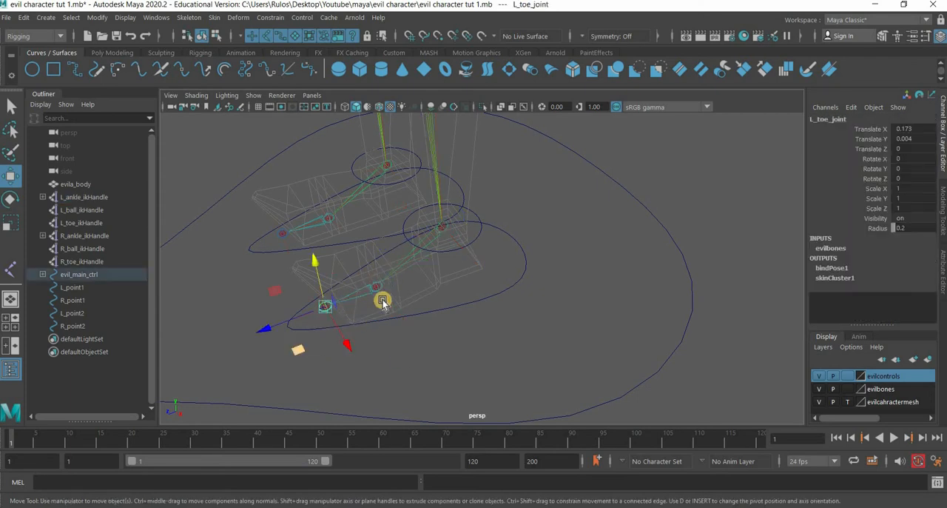
pyautogui.click(370, 282)
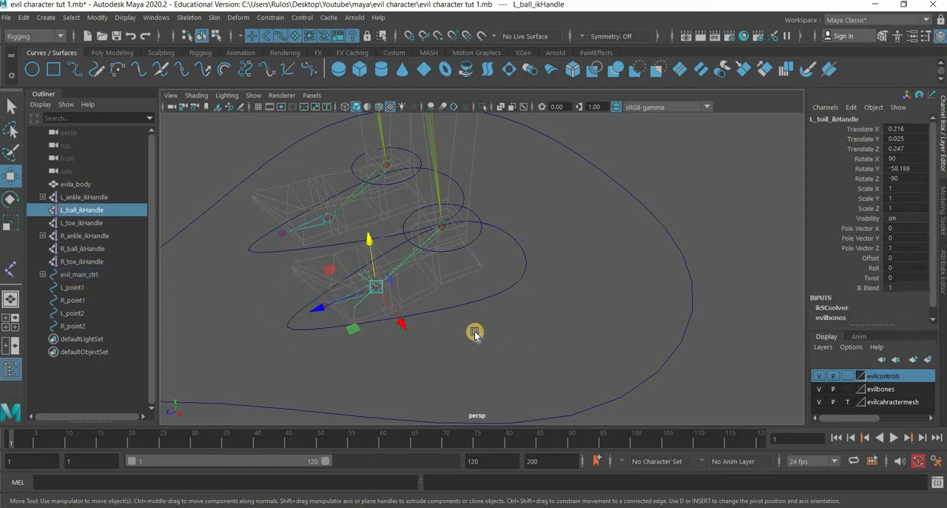
pyautogui.moveTo(463, 308); pyautogui.dragTo(538, 366)
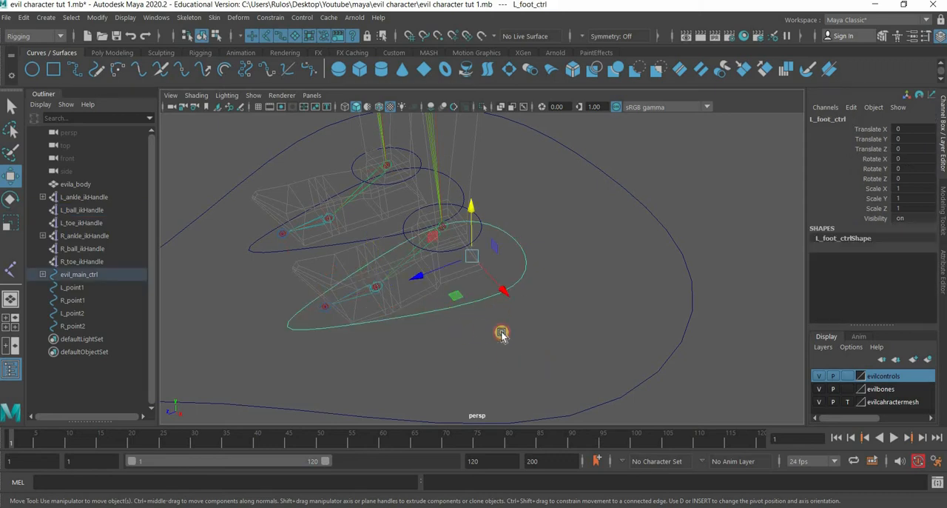
pyautogui.keyDown('alt'); pyautogui.moveTo(474, 346); pyautogui.dragTo(474, 264); pyautogui.keyUp('alt')
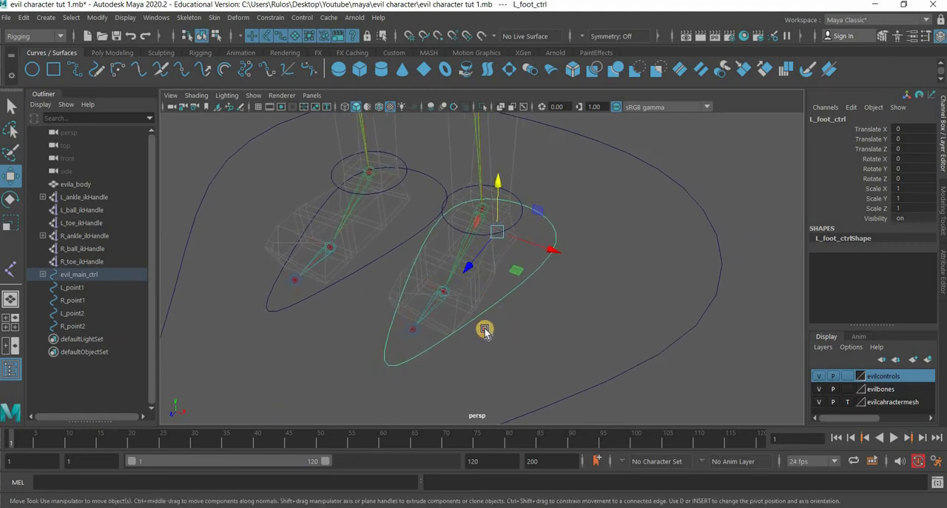
pyautogui.keyDown('alt'); pyautogui.moveTo(484, 328); pyautogui.dragTo(437, 239); pyautogui.keyUp('alt')
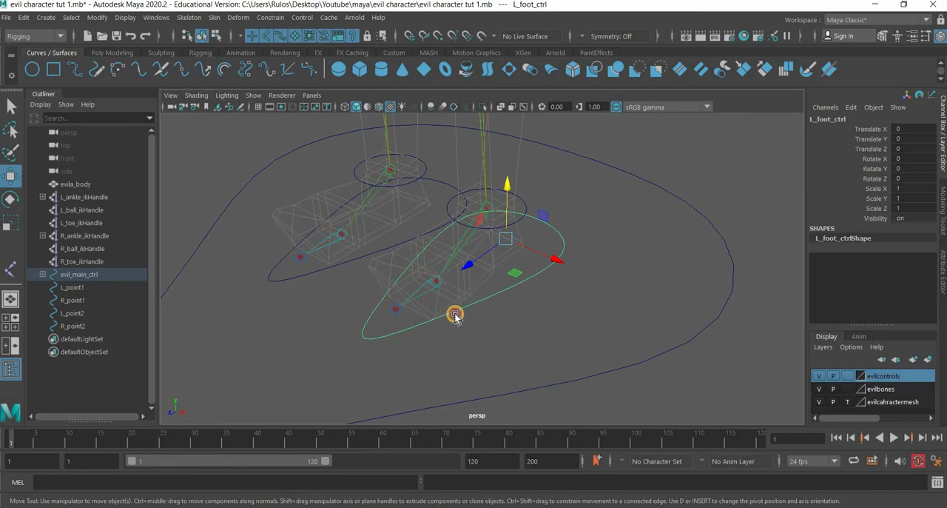
pyautogui.scroll(-5, 454, 315)
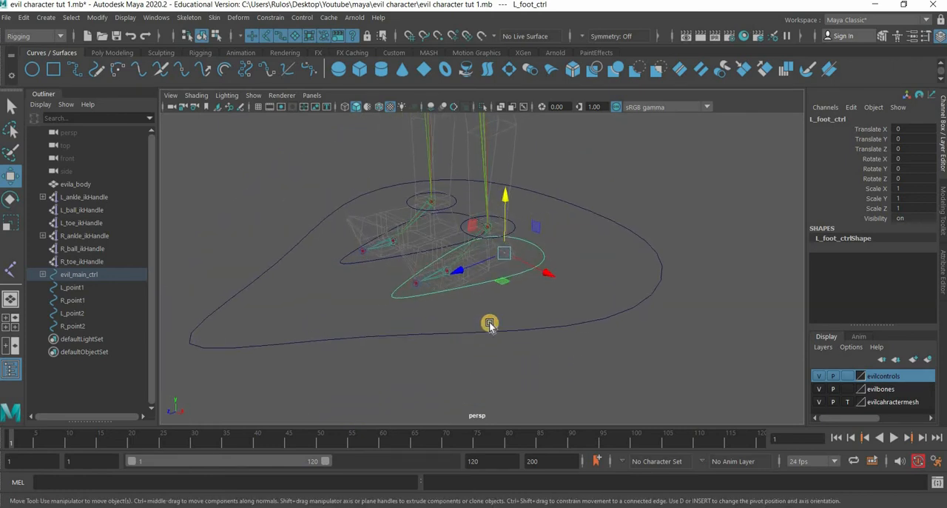
pyautogui.scroll(2, 514, 334)
pyautogui.scroll(3, 501, 300)
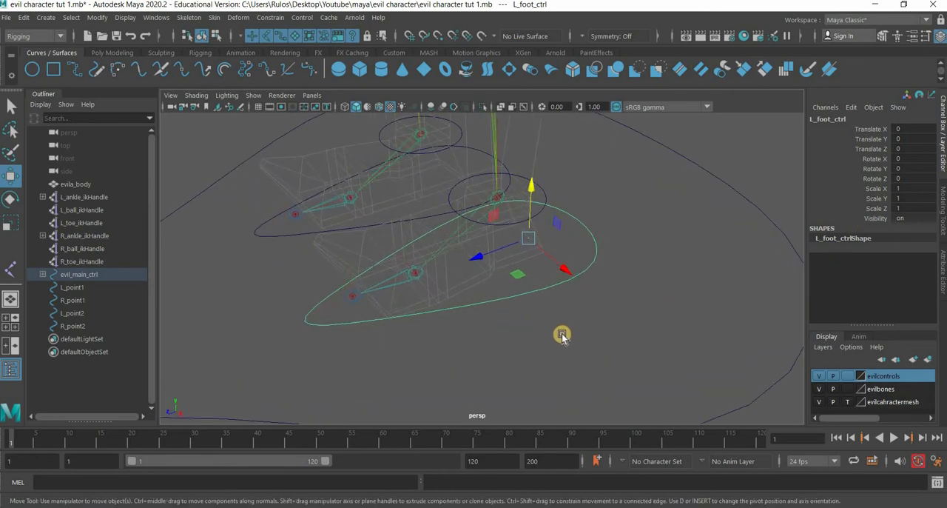
# - Group L_ankle_ikHandle by itself and name the group L_ankle_grp
pyautogui.click(510, 211)
pyautogui.hotkey('ctrl', 'z')
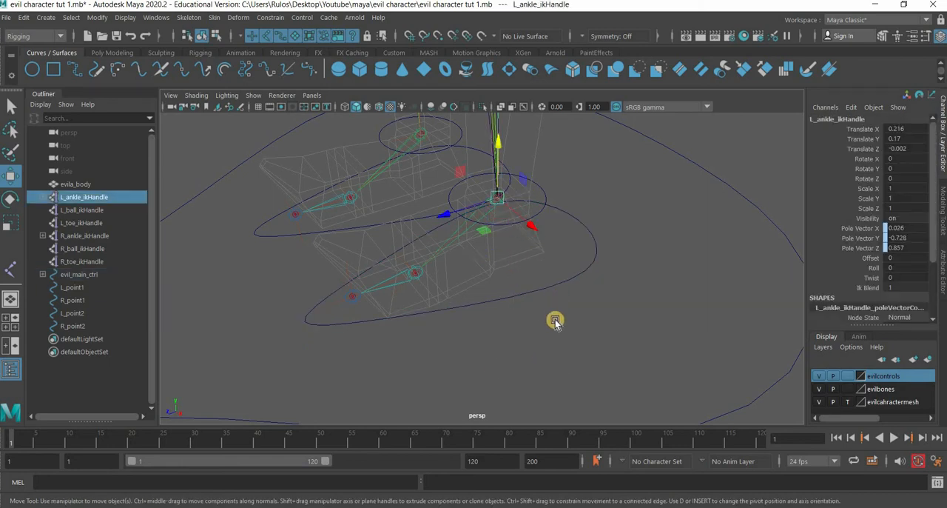
pyautogui.hotkey('ctrl', 'g')
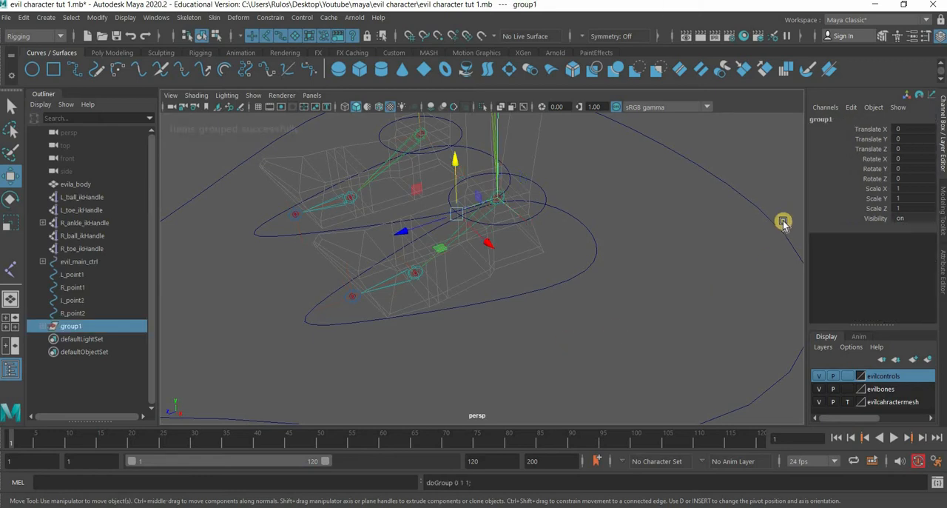
pyautogui.doubleClick(850, 119)
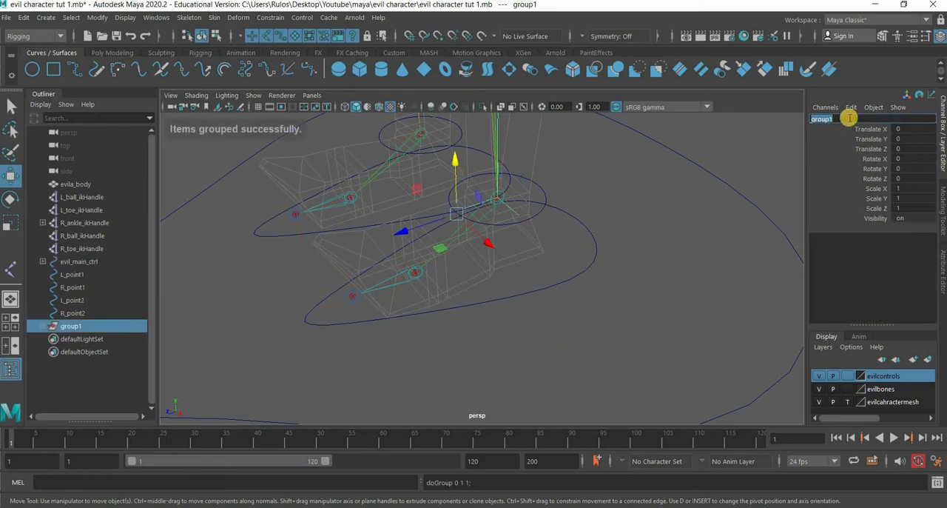
pyautogui.write('L_ankle_')
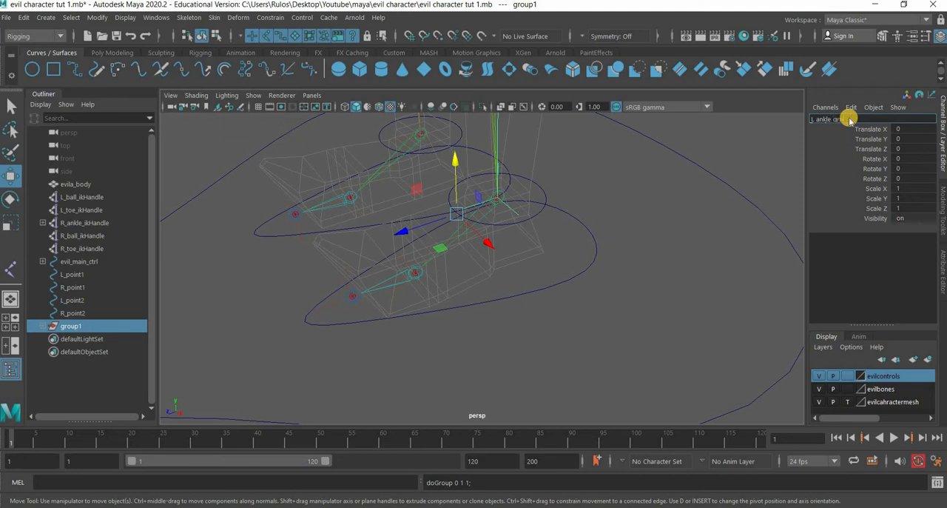
pyautogui.write('grp')
pyautogui.press('Return')
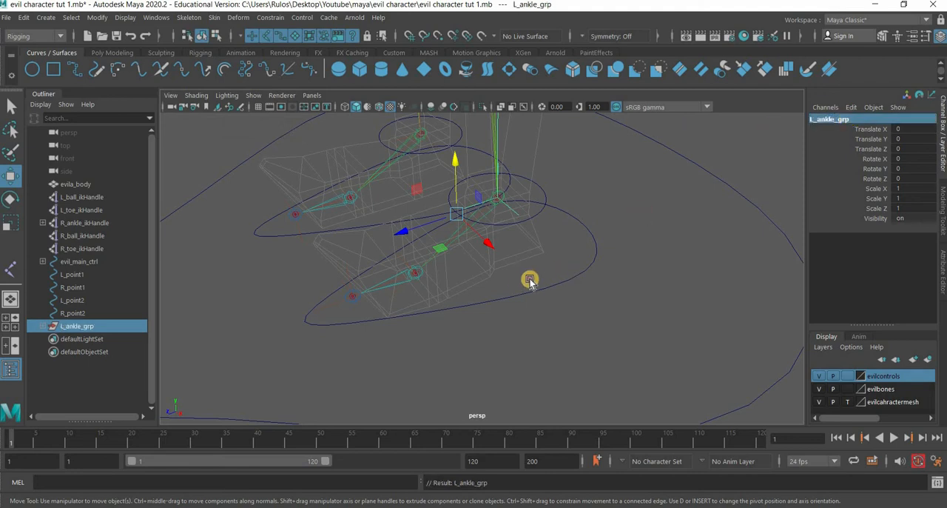
# - Move the pivot of L_ankle_grp onto the left ball joint using point snapping
pyautogui.keyDown('alt'); pyautogui.moveTo(530, 280); pyautogui.dragTo(538, 280); pyautogui.keyUp('alt')
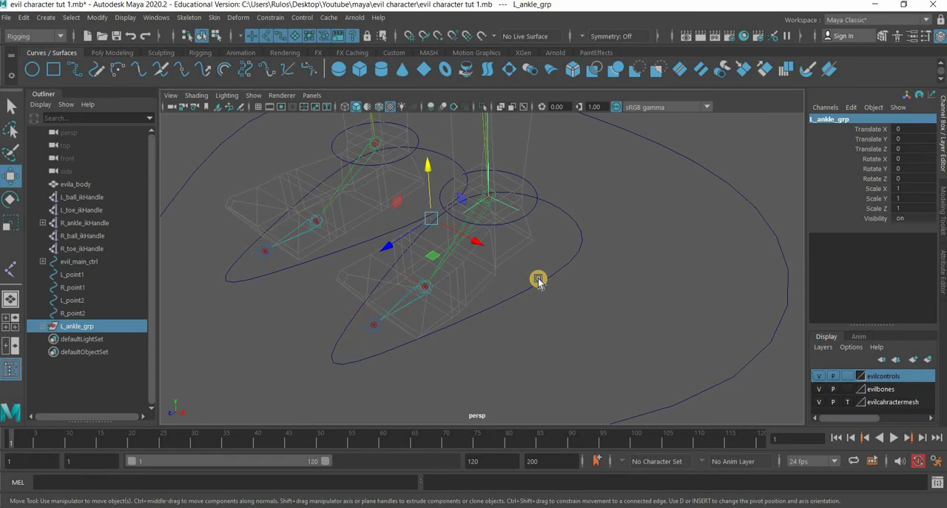
pyautogui.press('d')
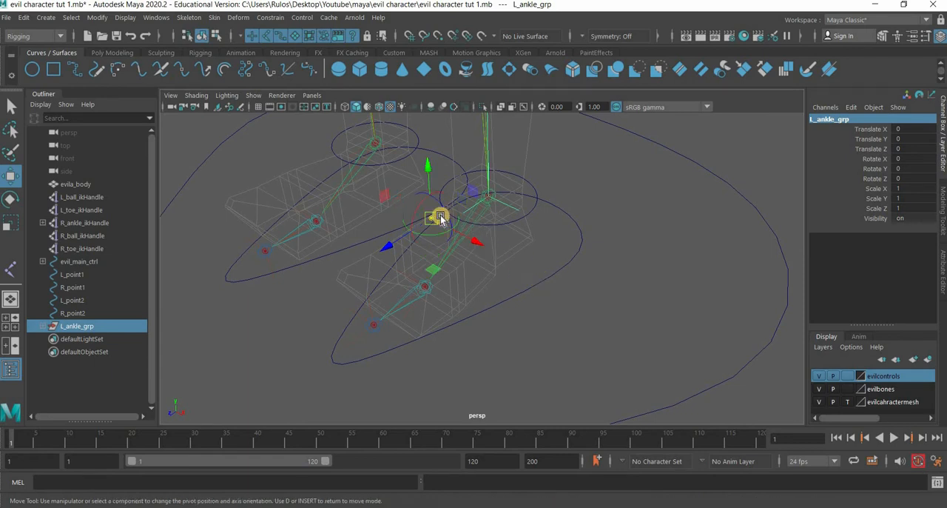
pyautogui.press('v')
pyautogui.moveTo(426, 294); pyautogui.dragTo(556, 314, button='middle')
pyautogui.keyDown('alt'); pyautogui.moveTo(482, 326); pyautogui.dragTo(522, 343); pyautogui.keyUp('alt')
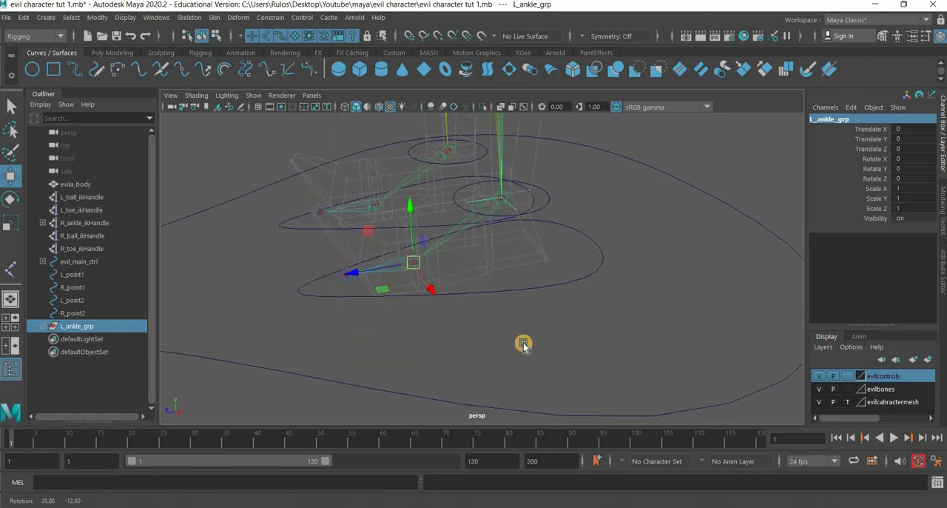
# - Test-rotate L_ankle_grp about 38° around X to check the heel lift, undo the rotation and deselect the group
pyautogui.press('e')
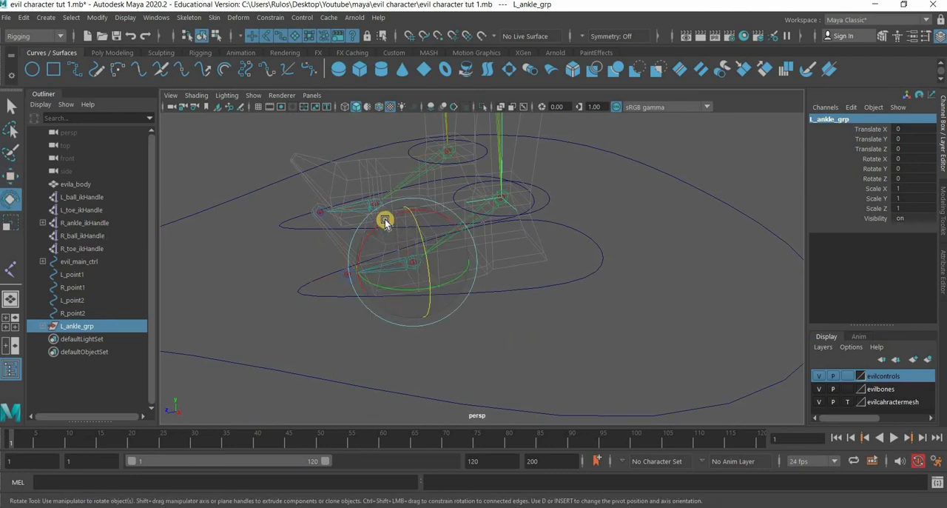
pyautogui.moveTo(338, 245); pyautogui.dragTo(561, 311, button='middle')
pyautogui.hotkey('ctrl', 'z')
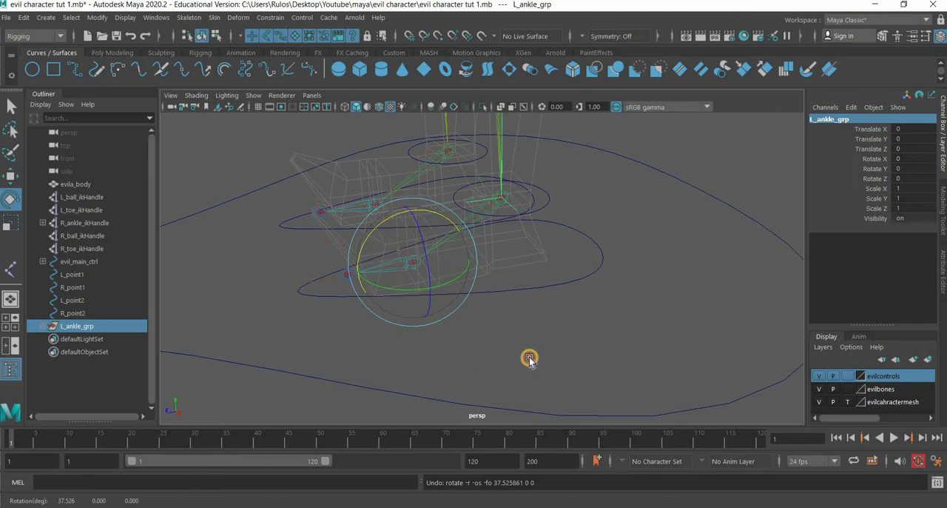
pyautogui.click(399, 337)
# - Group L_ball_ikHandle and L_toe_ikHandle together and name the group L_ball_grp
pyautogui.keyDown('alt'); pyautogui.moveTo(437, 365); pyautogui.dragTo(518, 296); pyautogui.keyUp('alt')
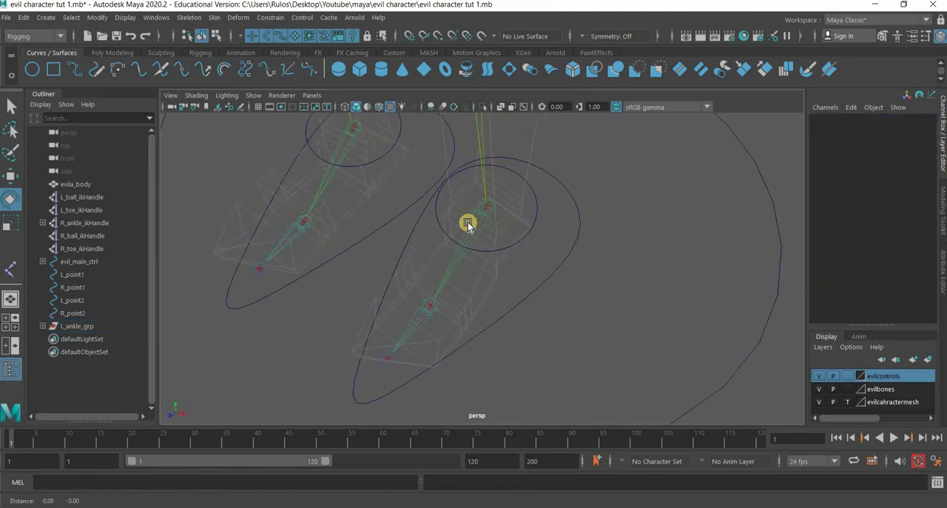
pyautogui.keyDown('alt'); pyautogui.moveTo(401, 294); pyautogui.dragTo(470, 219, button='middle'); pyautogui.keyUp('alt')
pyautogui.click(453, 324)
pyautogui.scroll(3, 437, 353)
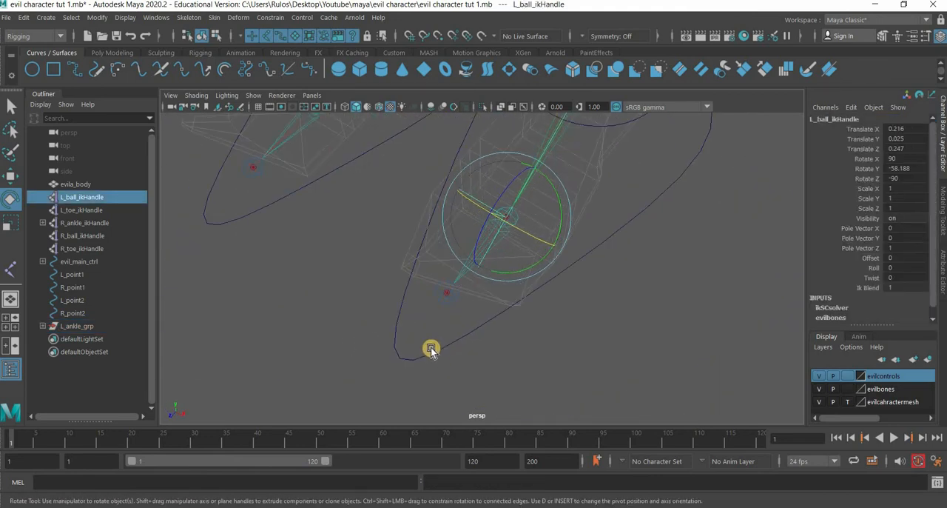
pyautogui.keyDown('shift'); pyautogui.click(421, 323); pyautogui.keyUp('shift')
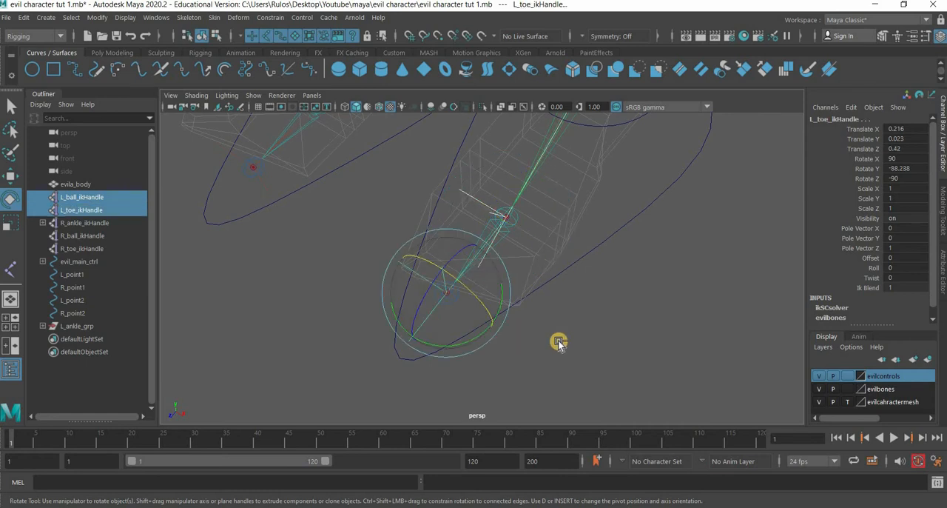
pyautogui.hotkey('ctrl', 'g')
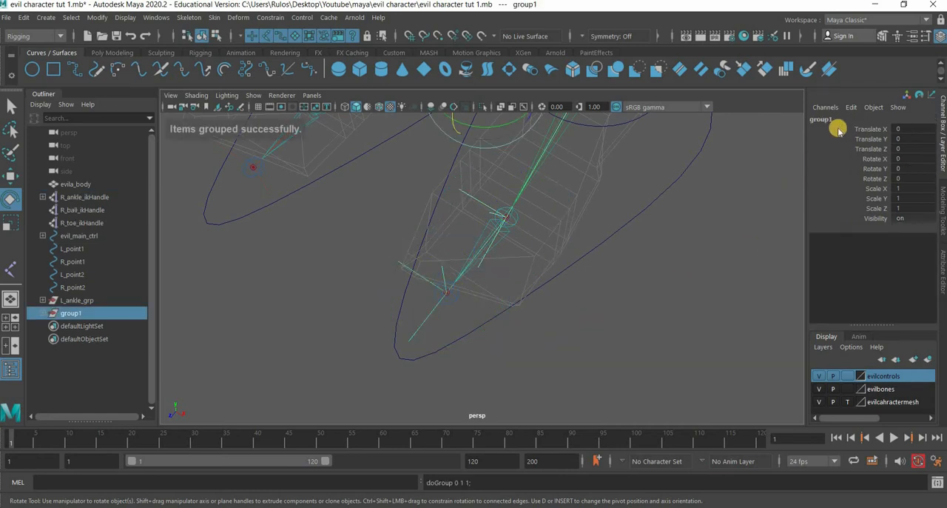
pyautogui.doubleClick(826, 121)
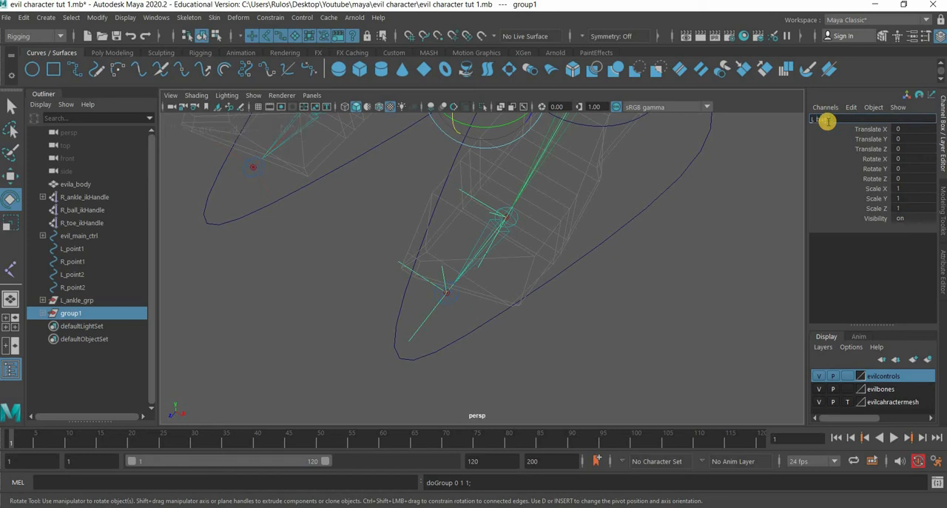
pyautogui.write('L_ball_grp')
pyautogui.press('Return')
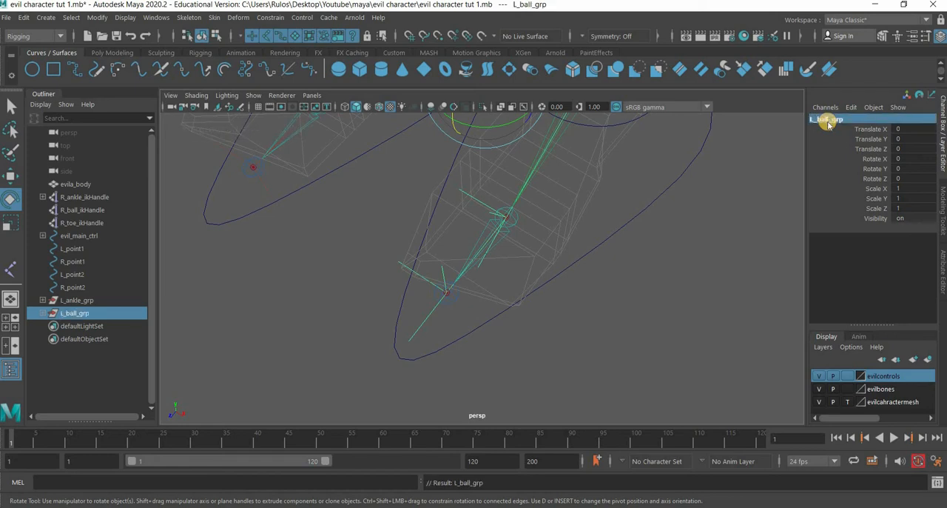
# - Move the pivot of L_ball_grp onto the left ball joint using point snapping
pyautogui.scroll(-2, 511, 249)
pyautogui.keyDown('alt'); pyautogui.moveTo(515, 287); pyautogui.dragTo(488, 277, button='middle'); pyautogui.keyUp('alt')
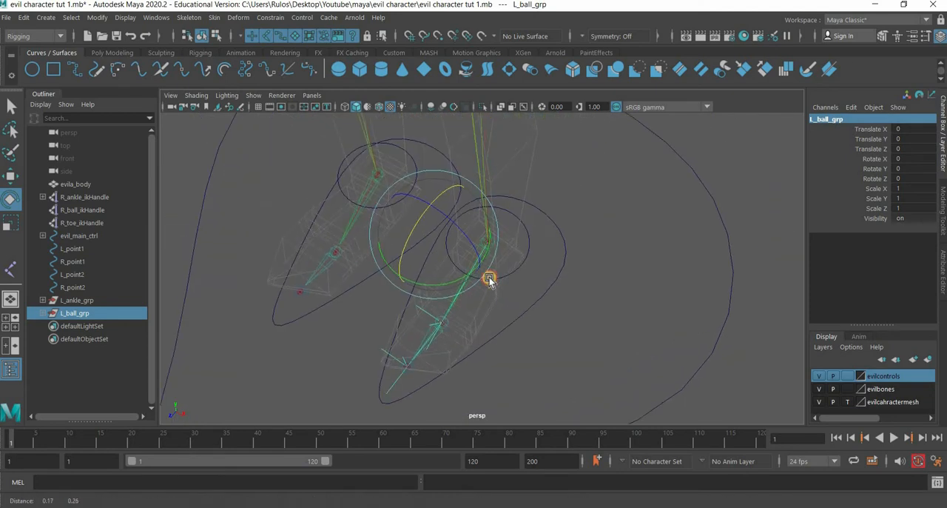
pyautogui.keyDown('alt'); pyautogui.moveTo(489, 277); pyautogui.dragTo(489, 278); pyautogui.keyUp('alt')
pyautogui.press('d')
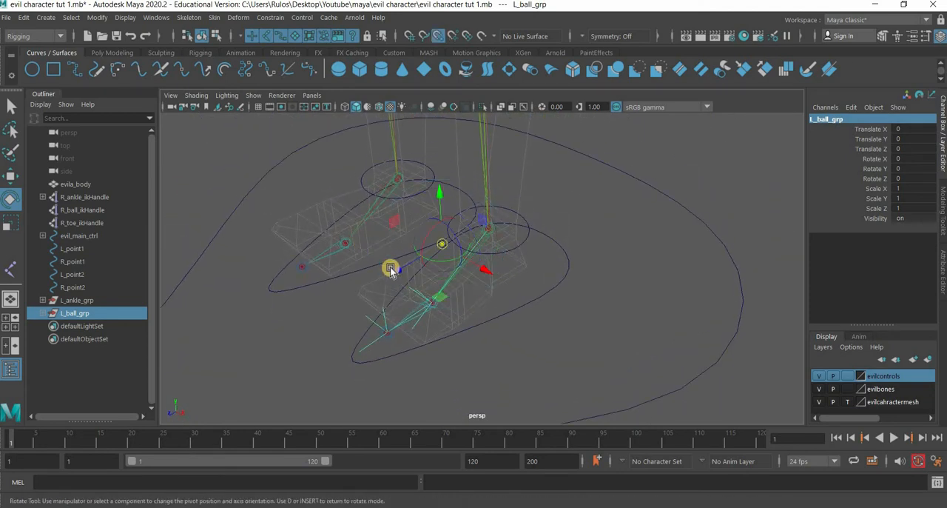
pyautogui.moveTo(442, 252); pyautogui.dragTo(430, 299)
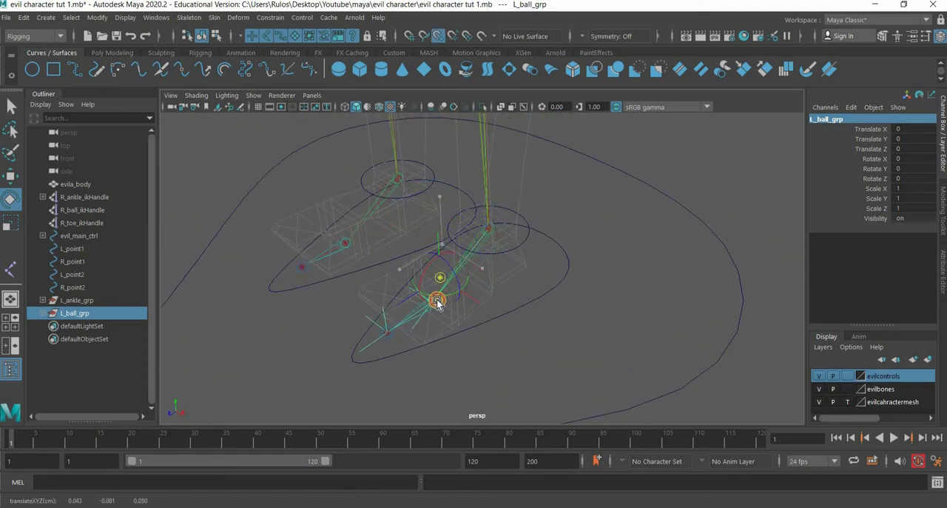
pyautogui.press('d')
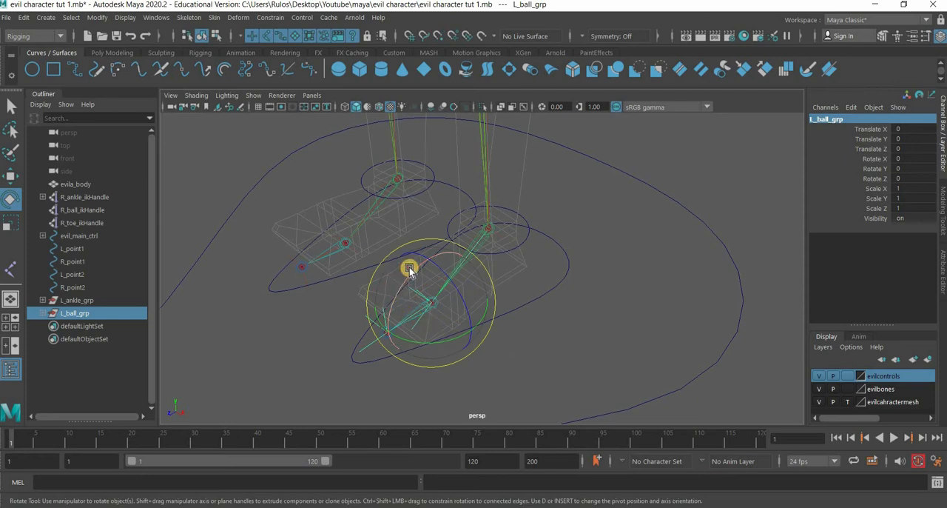
# - Test-rotate L_ball_grp around the ball joint to check the toe motion, and undo the rotation
pyautogui.moveTo(402, 282); pyautogui.dragTo(541, 301)
pyautogui.hotkey('ctrl', 'z')
pyautogui.scroll(3, 541, 301)
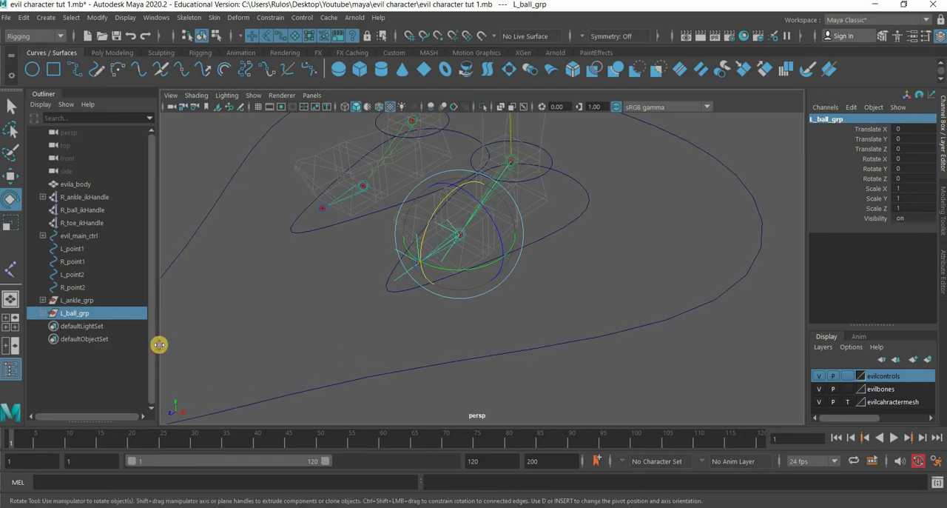
# - Group L_ankle_grp and L_ball_grp together and name the new group L_ball_roll_grp
pyautogui.keyDown('ctrl'); pyautogui.click(83, 300); pyautogui.keyUp('ctrl')
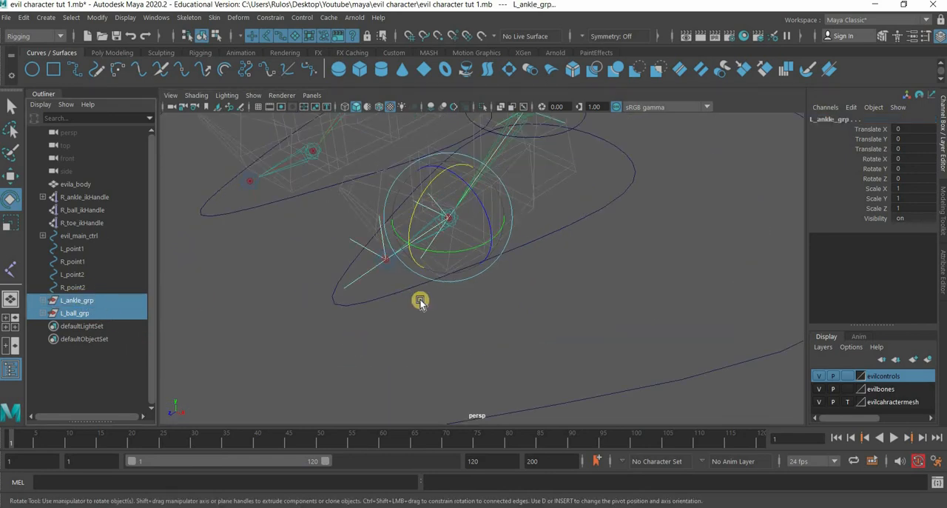
pyautogui.hotkey('ctrl', 'g')
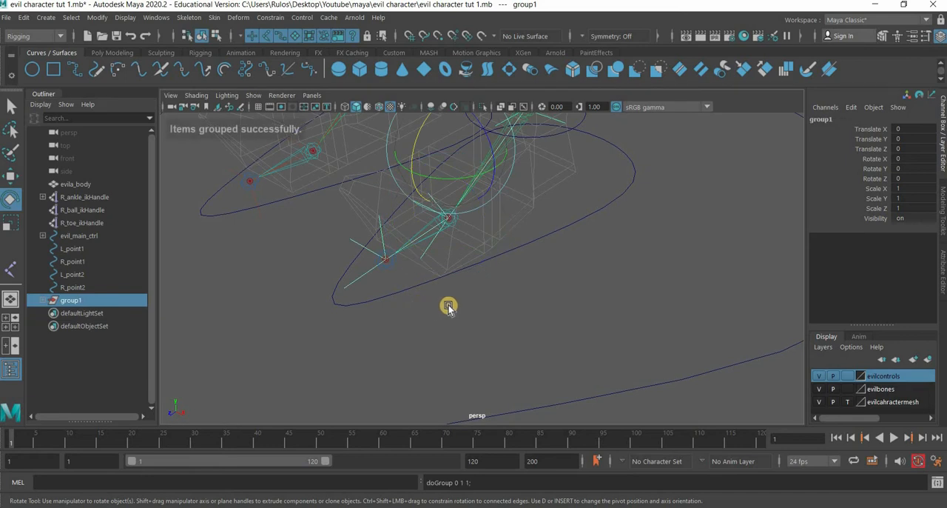
pyautogui.doubleClick(822, 119)
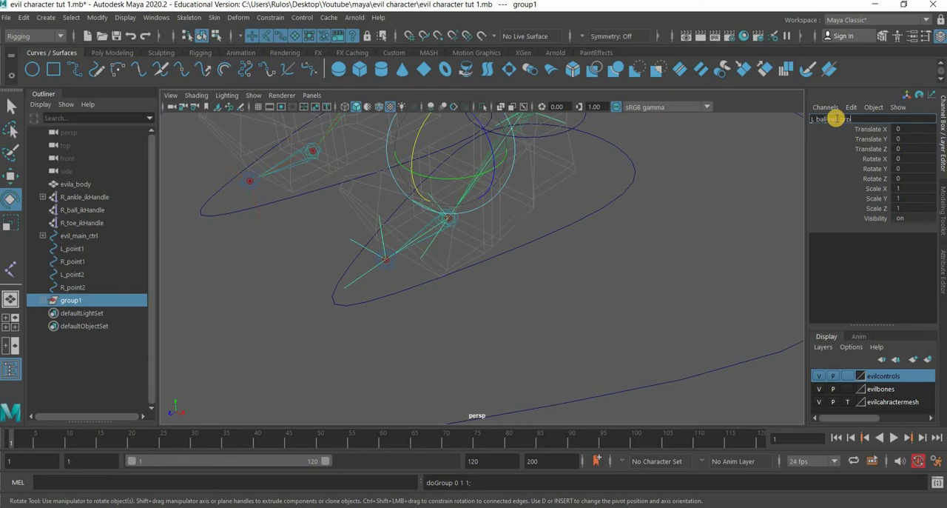
pyautogui.write('L_ball_roll_grp')
pyautogui.press('Return')
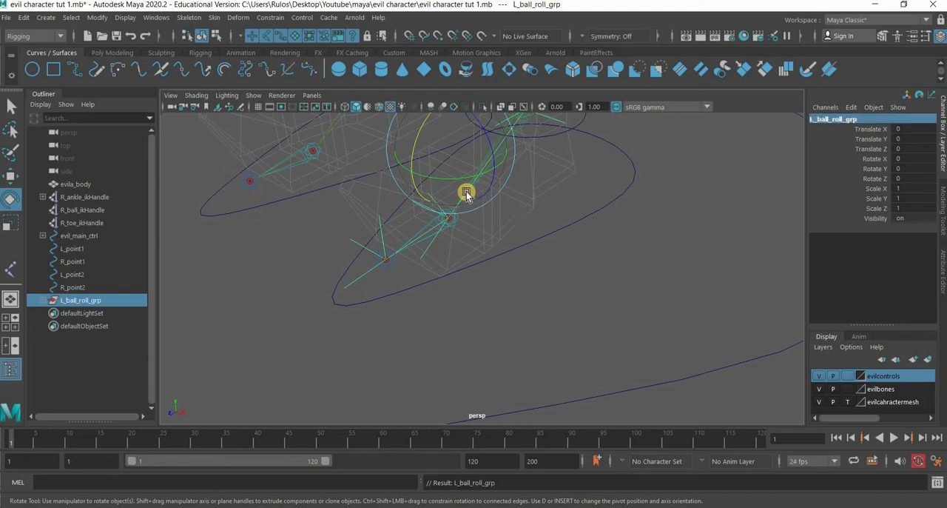
# - Move the pivot of L_ball_roll_grp onto the left ball joint, then test-rotate the group around Y and undo the rotation
pyautogui.press('d')
pyautogui.moveTo(450, 148); pyautogui.dragTo(450, 222)
pyautogui.press('d')
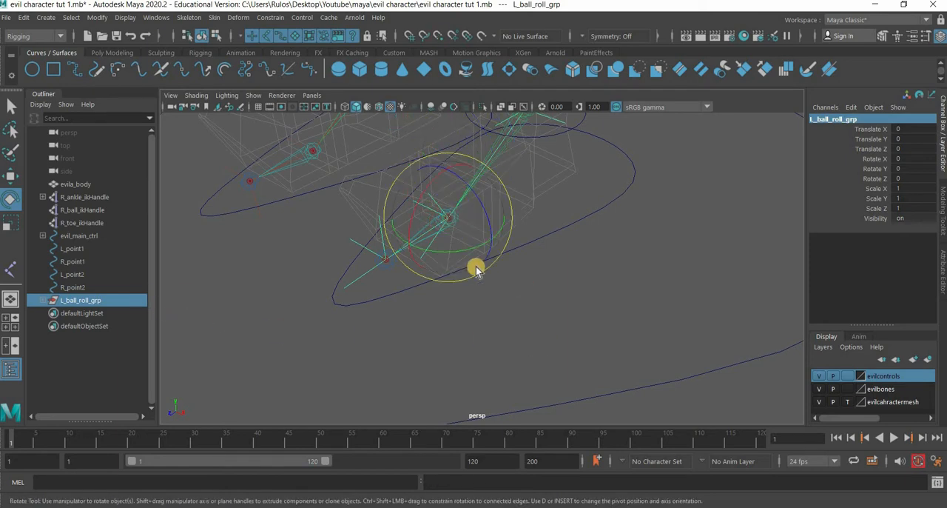
pyautogui.moveTo(419, 258); pyautogui.dragTo(505, 259)
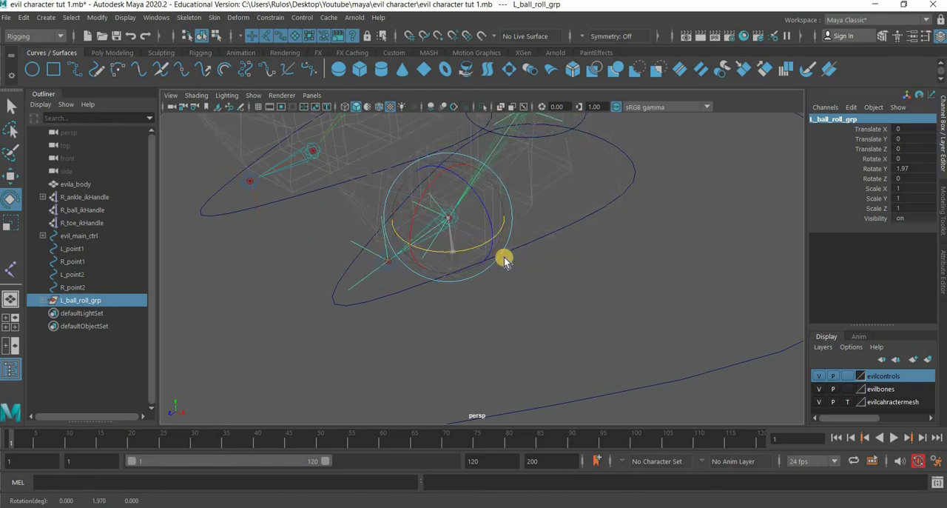
pyautogui.hotkey('ctrl', 'z')
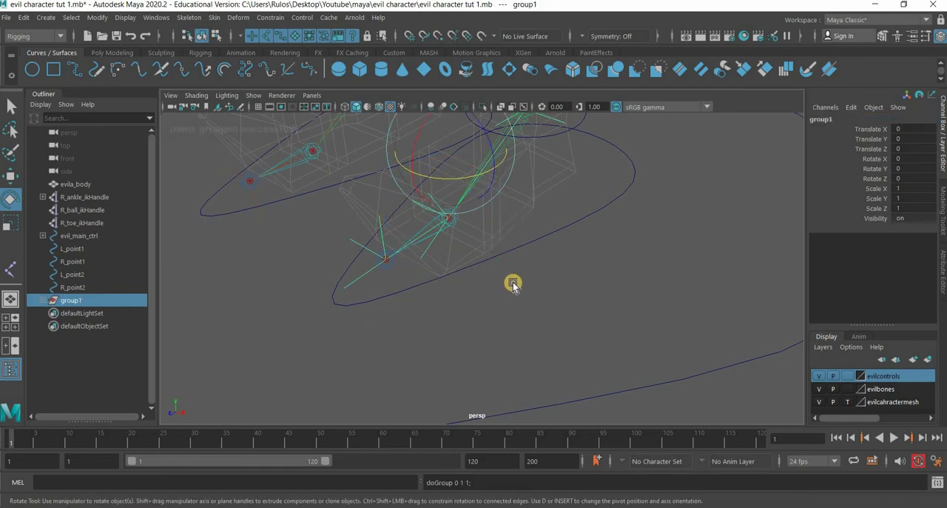
# - Group L_ball_roll_grp into a new parent group and name it L_toe_grp
pyautogui.hotkey('ctrl', 'g')
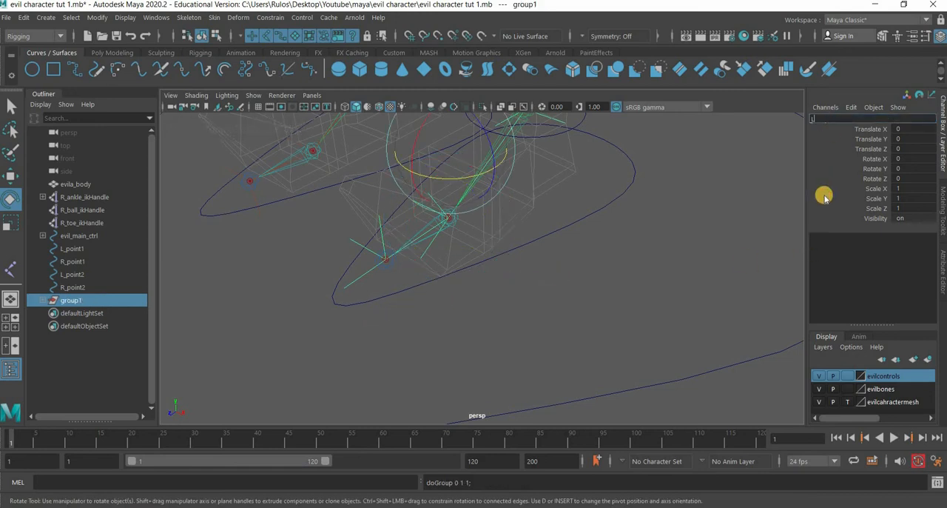
pyautogui.write('p')
pyautogui.press('Return')
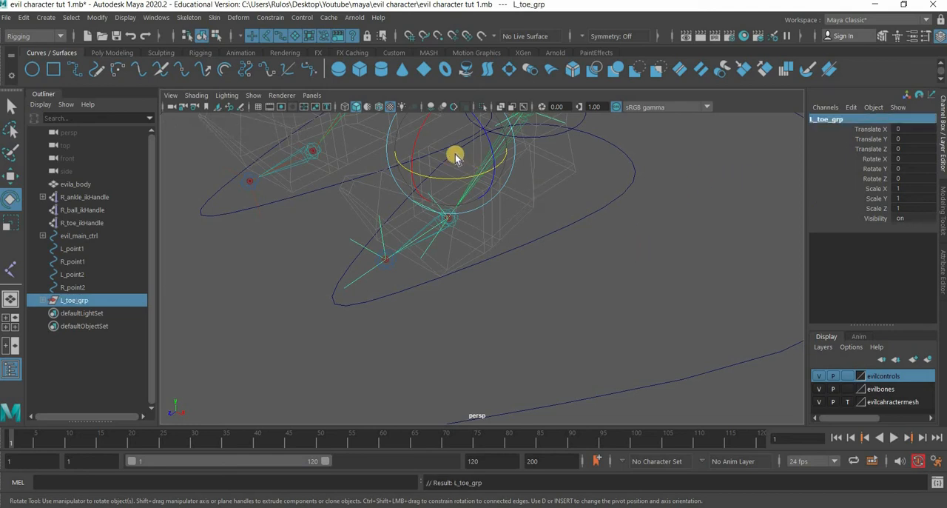
# - Move the pivot of L_toe_grp onto the left toe joint using point snapping
pyautogui.press('d')
pyautogui.press('v')
pyautogui.moveTo(391, 266); pyautogui.dragTo(390, 267, button='middle')
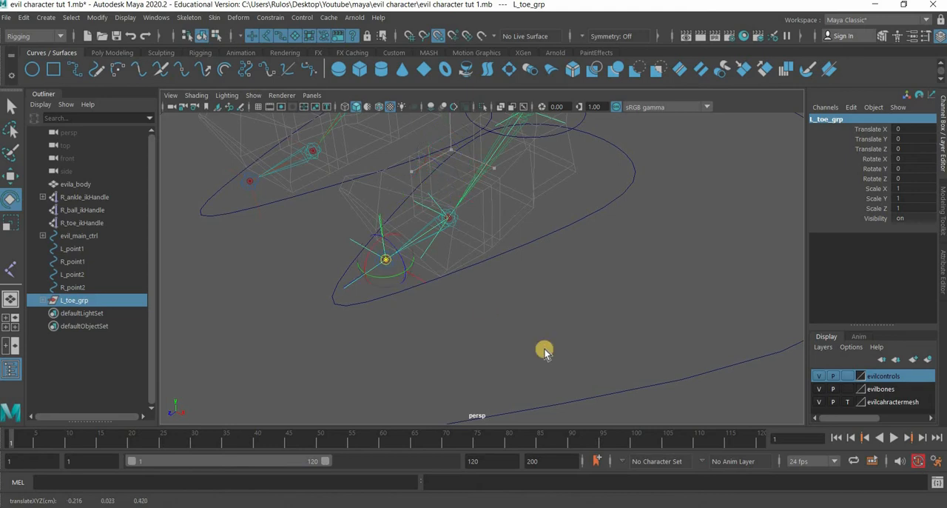
pyautogui.press('d')
# - Test-rotate L_toe_grp around X to check the roll over the toe joint, and undo the rotation
pyautogui.keyDown('alt'); pyautogui.moveTo(545, 335); pyautogui.dragTo(350, 232); pyautogui.keyUp('alt')
pyautogui.hotkey('ctrl', 'z')
pyautogui.hotkey('ctrl', 'z')
pyautogui.hotkey('ctrl', 'z')
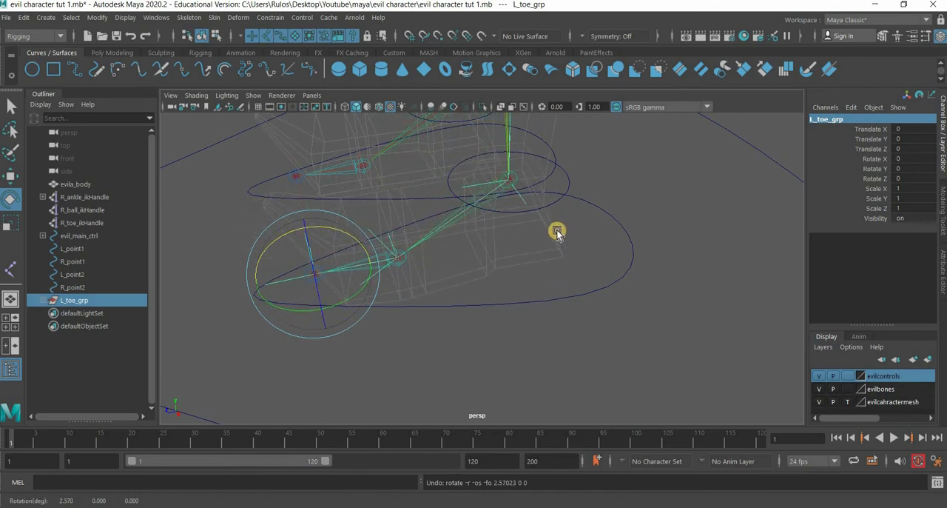
# - Test-rotate L_foot_ctrl about -19° around X to check whether the foot follows, and undo the rotation
pyautogui.click(577, 206)
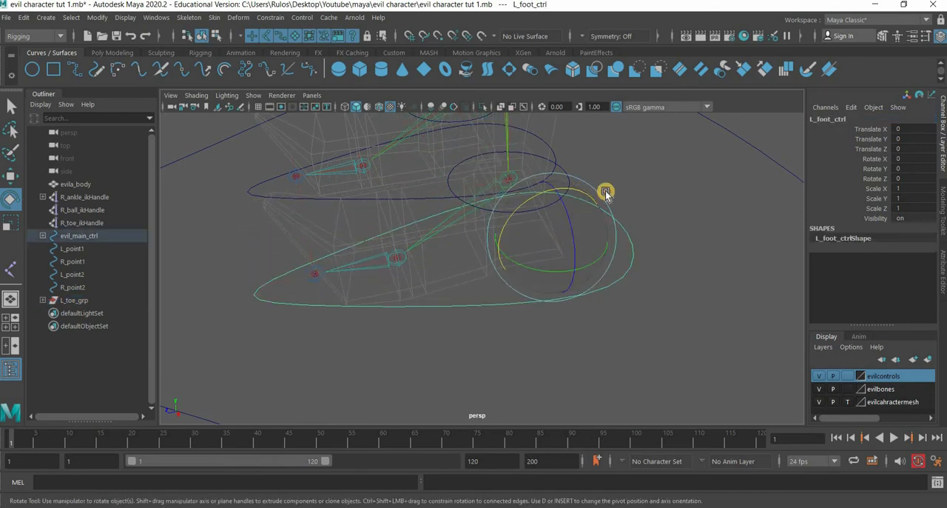
pyautogui.moveTo(571, 197); pyautogui.dragTo(535, 343)
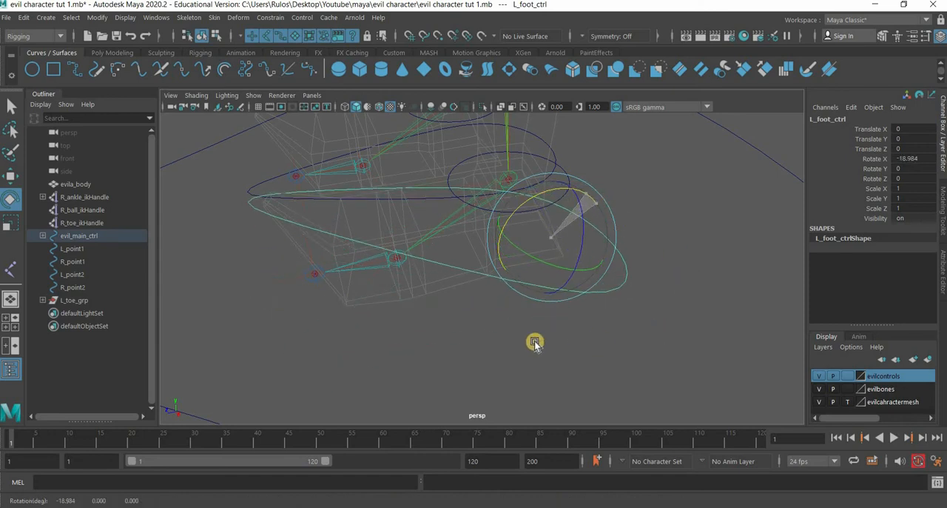
pyautogui.hotkey('ctrl', 'z')
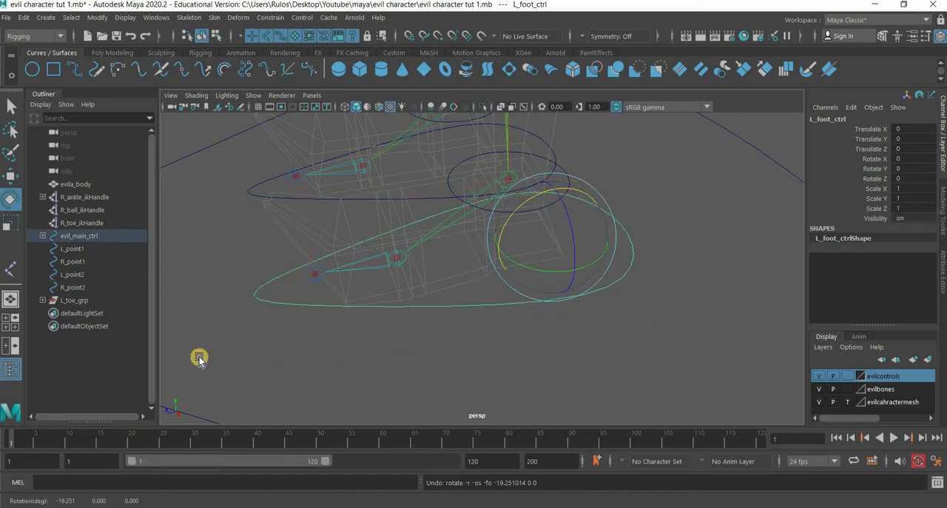
# - Parent L_toe_grp under the left foot control curve L_foot_ctrl
pyautogui.click(79, 237)
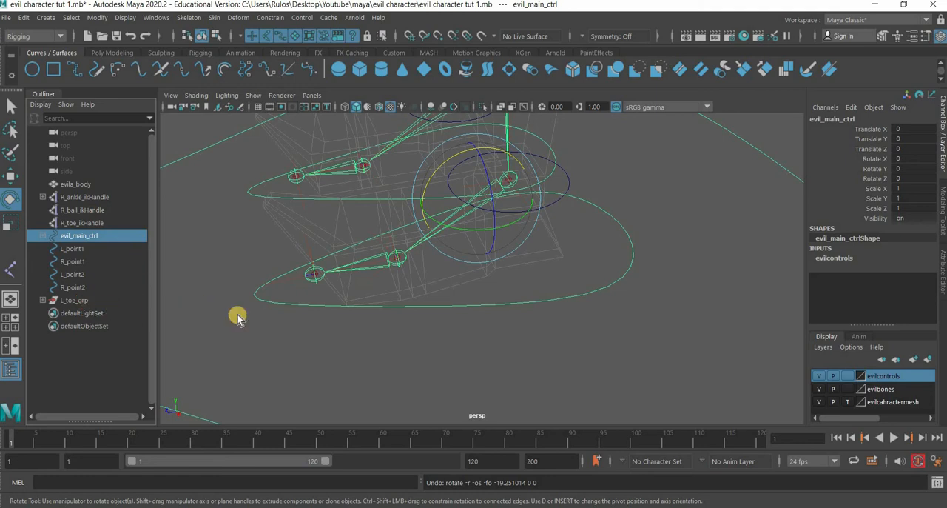
pyautogui.hotkey('ctrl', 'z')
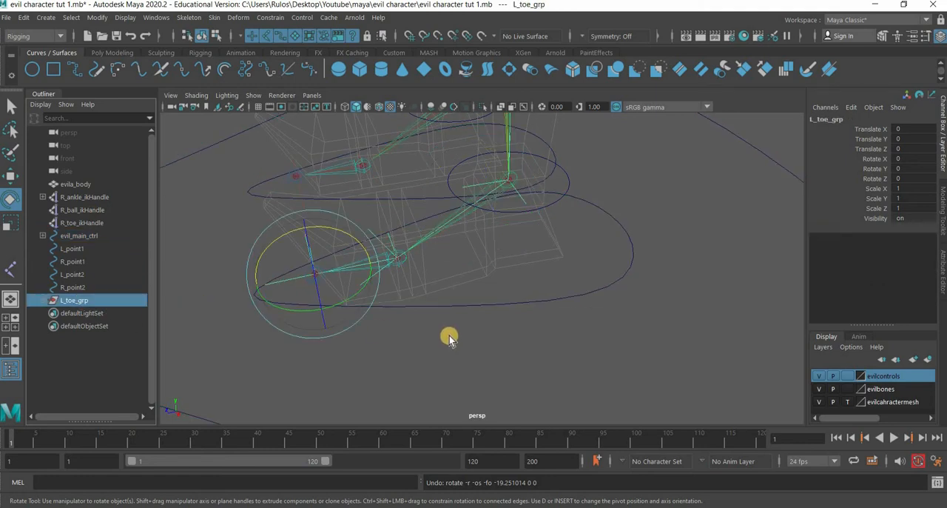
pyautogui.keyDown('shift'); pyautogui.click(491, 307); pyautogui.keyUp('shift')
pyautogui.press('p')
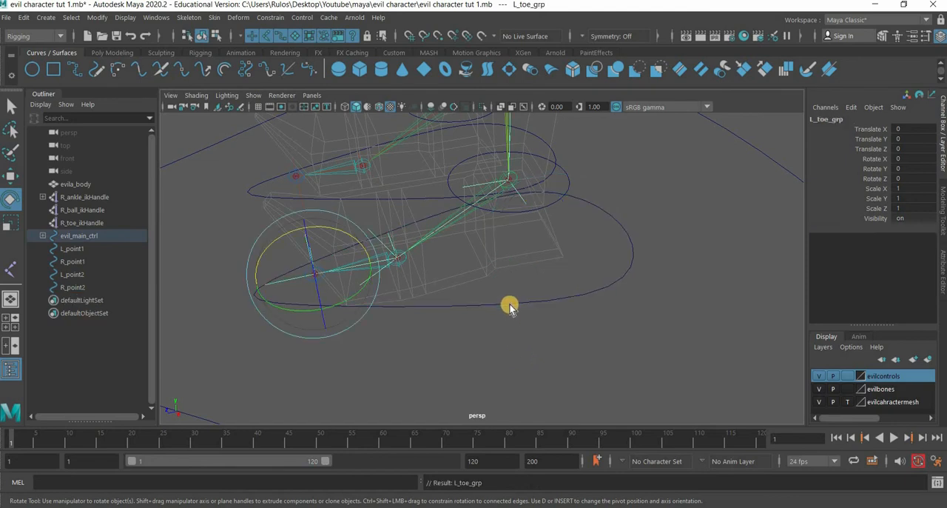
# - Select L_foot_ctrl with the Move tool and set the evilcahractermesh layer to reference display
pyautogui.press('Up')
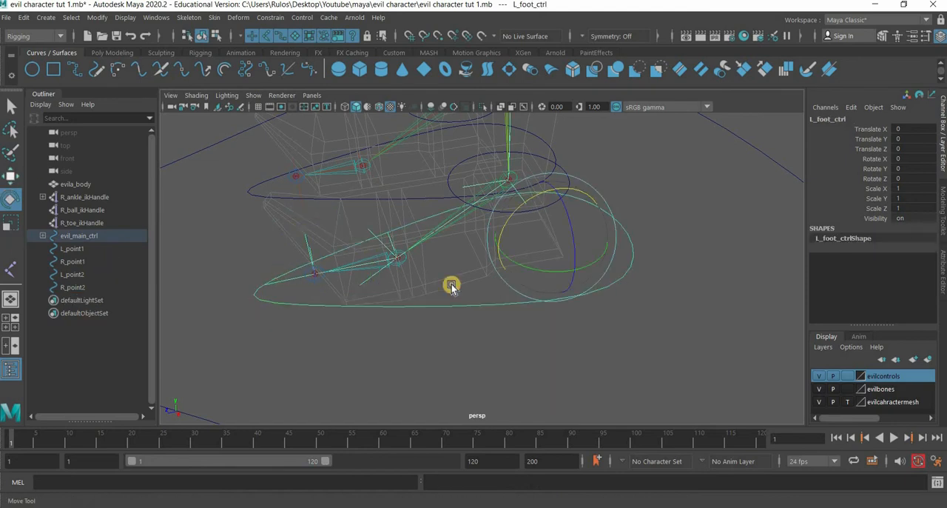
pyautogui.press('w')
pyautogui.keyDown('alt'); pyautogui.moveTo(427, 342); pyautogui.dragTo(849, 404); pyautogui.keyUp('alt')
pyautogui.click(848, 401)
# - Test-lift L_foot_ctrl about 0.45 in Y to check that the leg and foot follow, and undo the move
pyautogui.moveTo(484, 307)
pyautogui.keyDown('alt'); pyautogui.mouseDown()
pyautogui.moveTo(510, 345)
pyautogui.moveTo(484, 332)
pyautogui.moveTo(470, 342)
pyautogui.mouseUp(); pyautogui.keyUp('alt')
pyautogui.keyDown('alt'); pyautogui.moveTo(469, 297); pyautogui.dragTo(453, 343, button='middle'); pyautogui.keyUp('alt')
pyautogui.moveTo(463, 271); pyautogui.dragTo(462, 212)
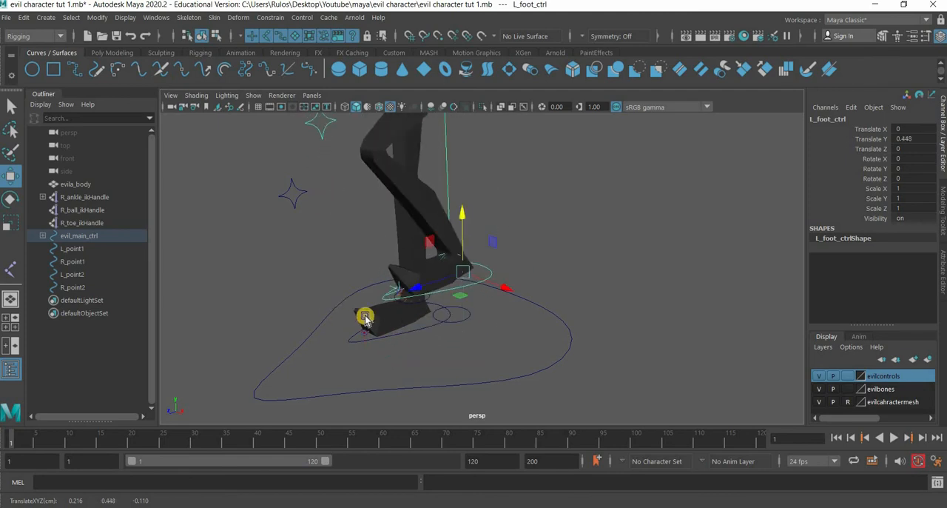
pyautogui.hotkey('ctrl', 'z')
# - Examine the nesting of the groups under L_foot_ctrl and the contents of hip_ctrl in the scene hierarchy
pyautogui.keyDown('alt'); pyautogui.moveTo(450, 361); pyautogui.dragTo(453, 381); pyautogui.keyUp('alt')
pyautogui.keyDown('alt'); pyautogui.moveTo(464, 319); pyautogui.dragTo(503, 283, button='middle'); pyautogui.keyUp('alt')
pyautogui.press('f')
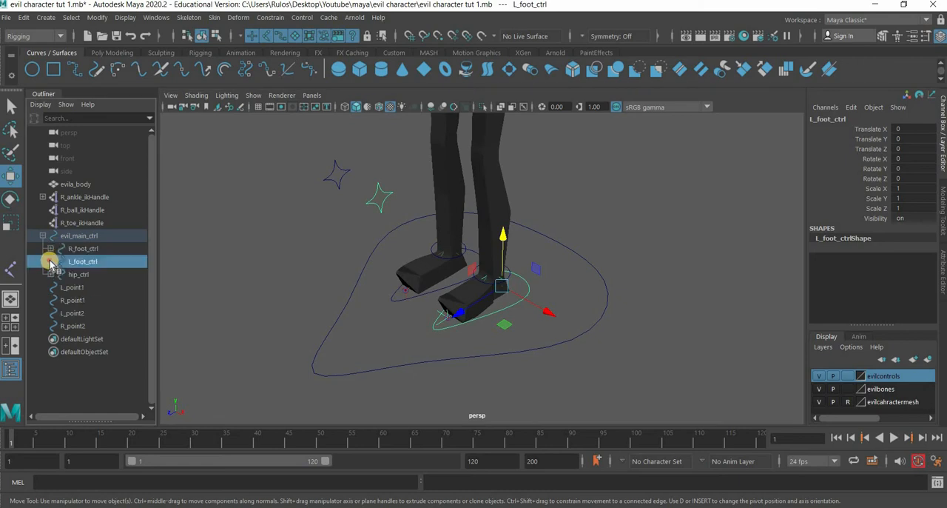
pyautogui.click(50, 261)
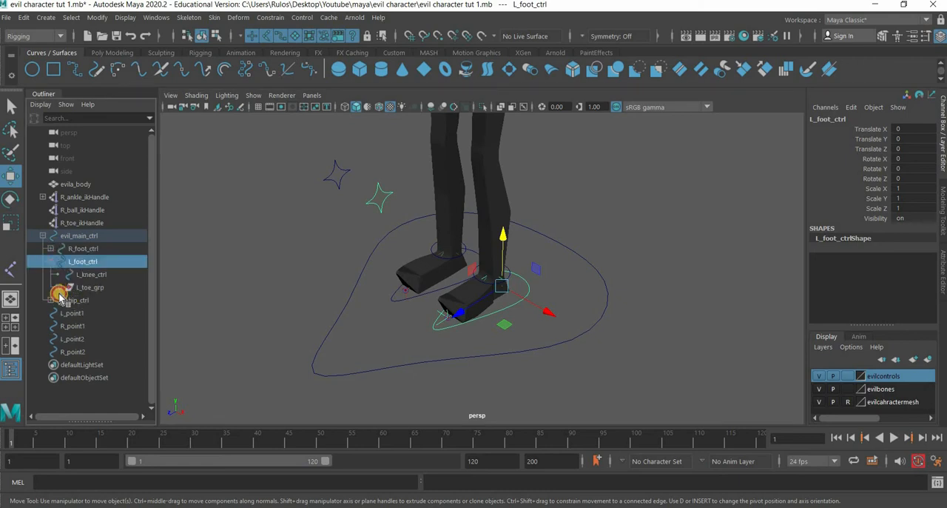
pyautogui.click(59, 289)
pyautogui.click(66, 299)
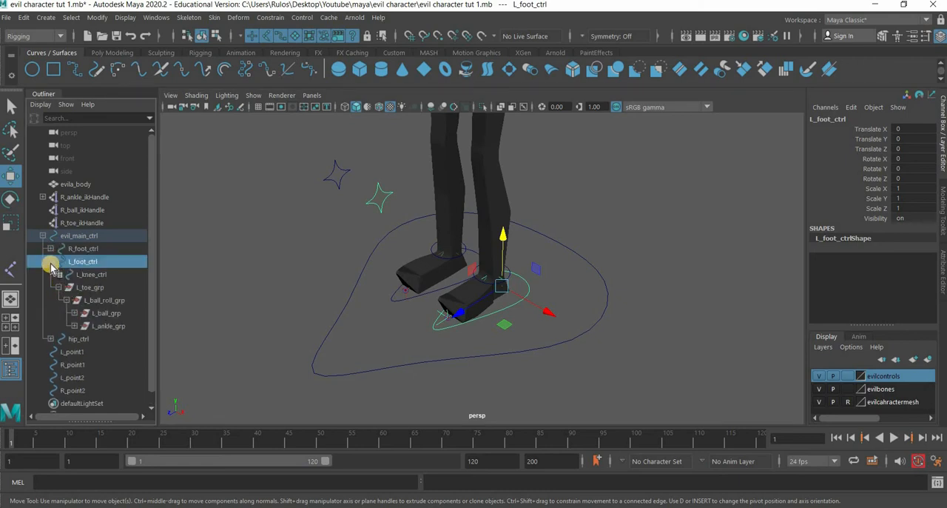
pyautogui.click(50, 262)
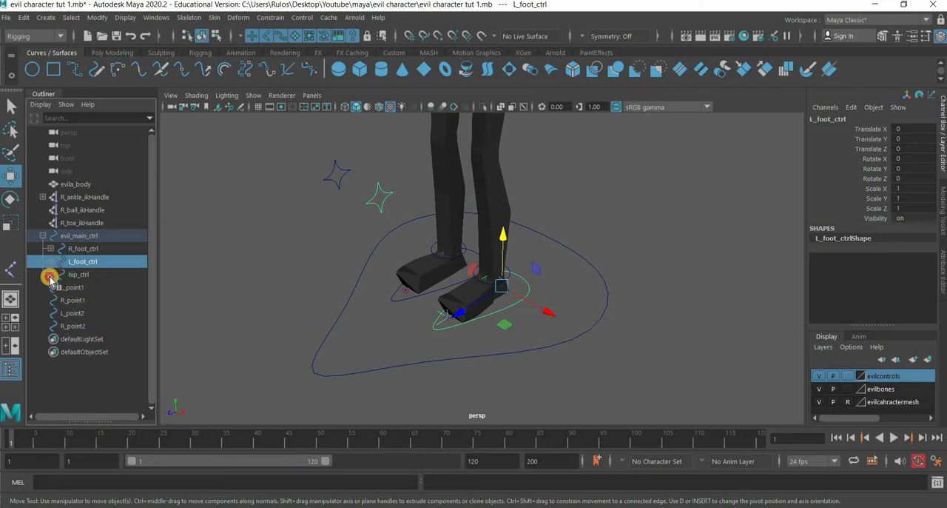
pyautogui.click(50, 276)
pyautogui.click(49, 262)
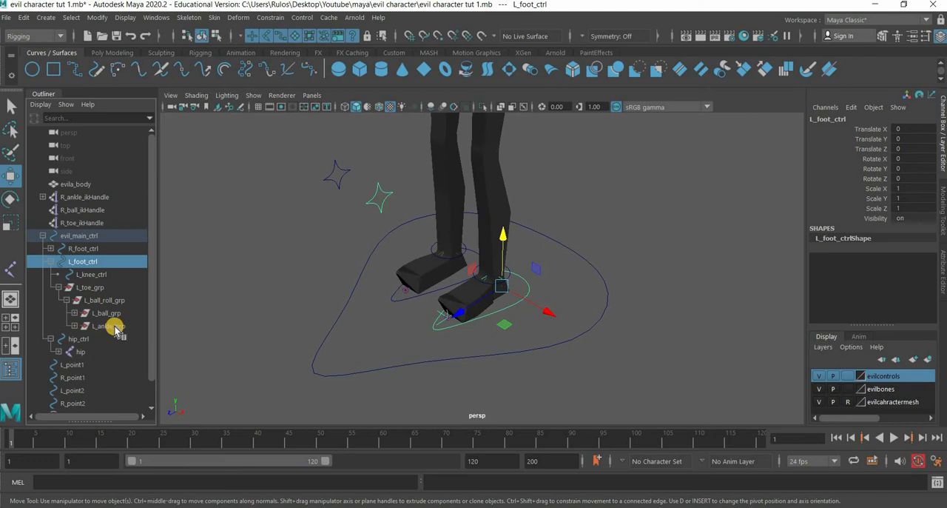
# - Add two keyable float attributes named ankle and ball to L_foot_ctrl
pyautogui.keyDown('alt'); pyautogui.moveTo(500, 357); pyautogui.dragTo(489, 355, button='middle'); pyautogui.keyUp('alt')
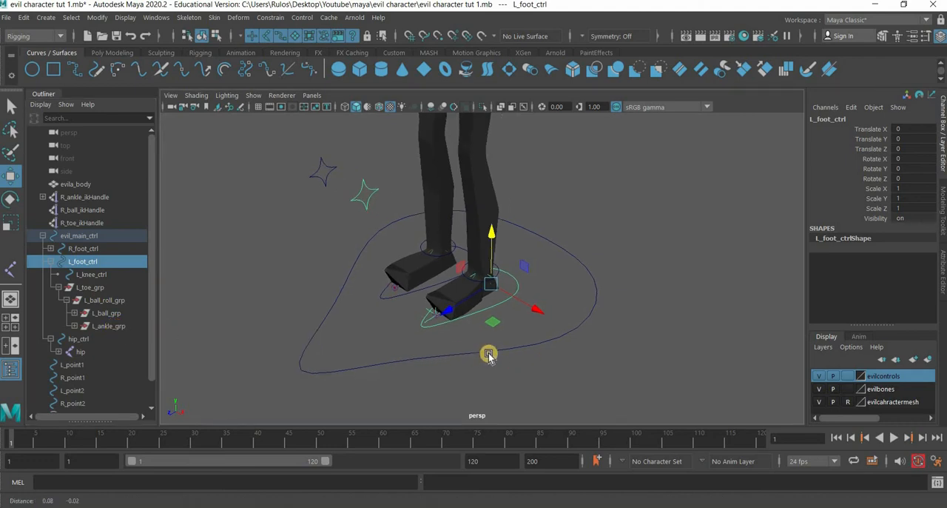
pyautogui.scroll(3, 489, 355)
pyautogui.click(851, 107)
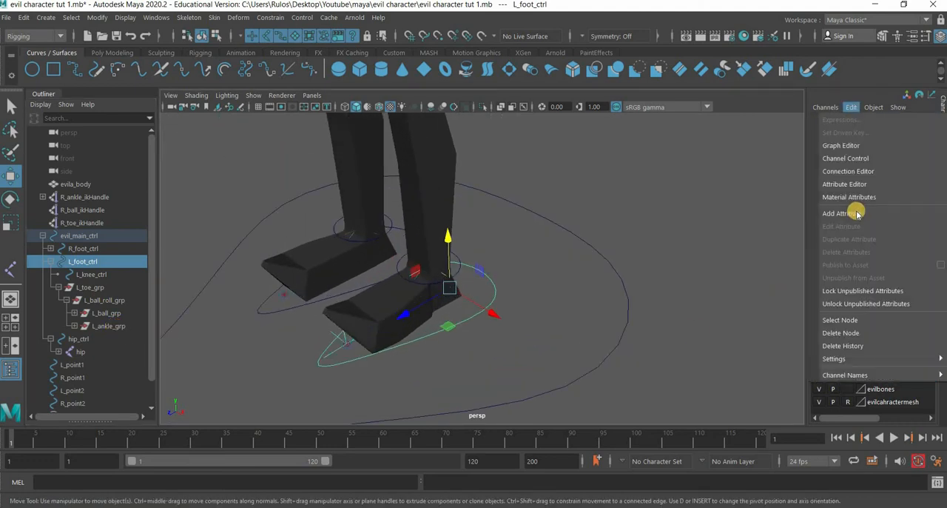
pyautogui.click(853, 213)
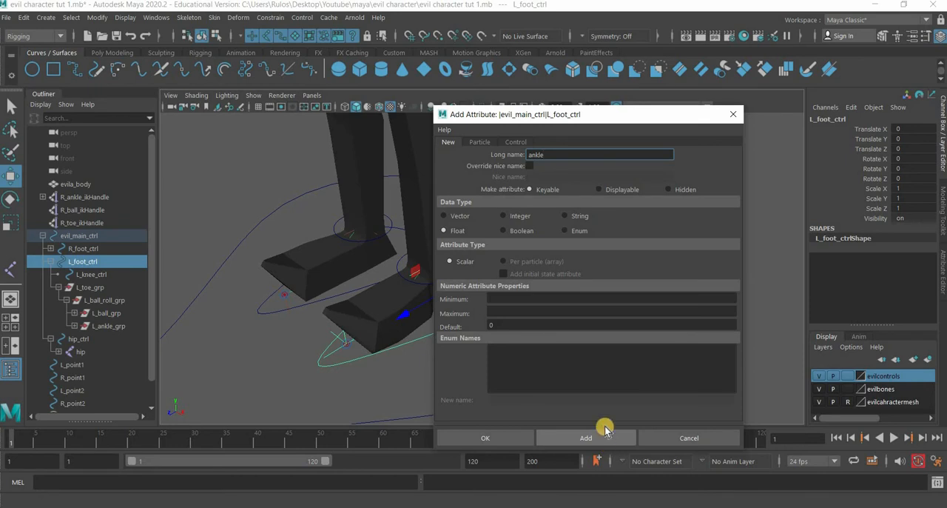
pyautogui.click(606, 429)
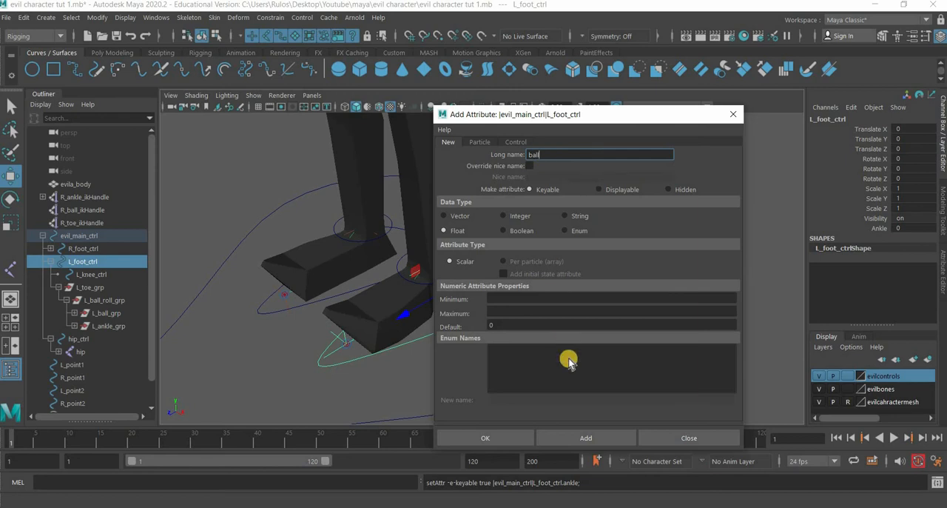
pyautogui.write('ball')
pyautogui.click(587, 436)
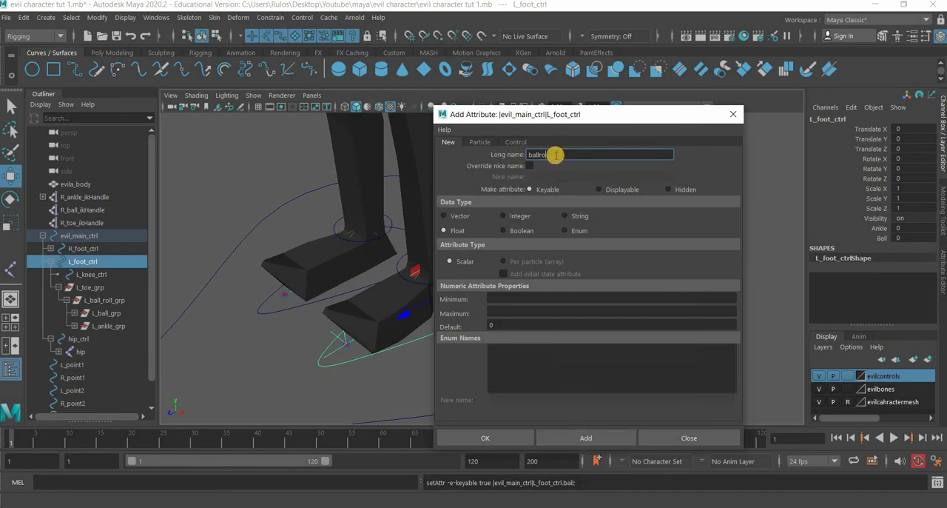
# - Add two more keyable float attributes named ballroll and toe to L_foot_ctrl, and finish adding attributes
pyautogui.write('ballroll')
pyautogui.click(607, 439)
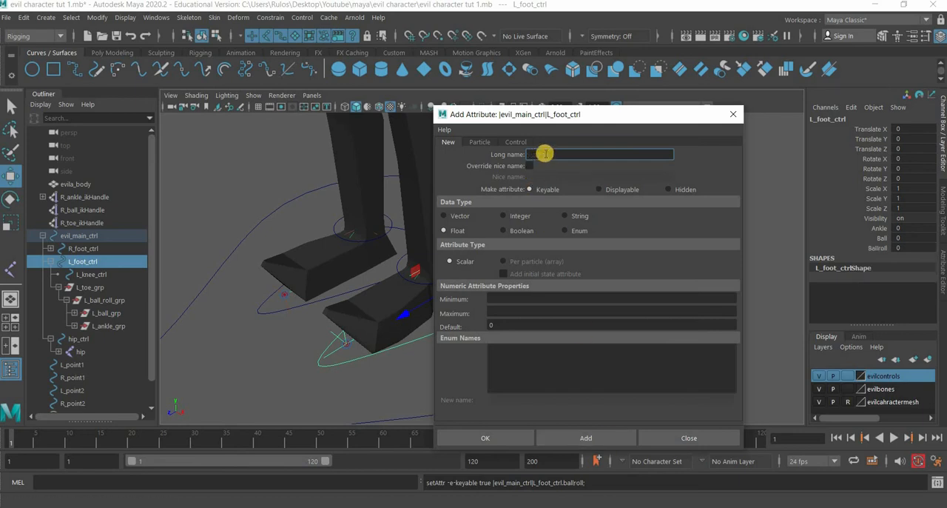
pyautogui.write('toe')
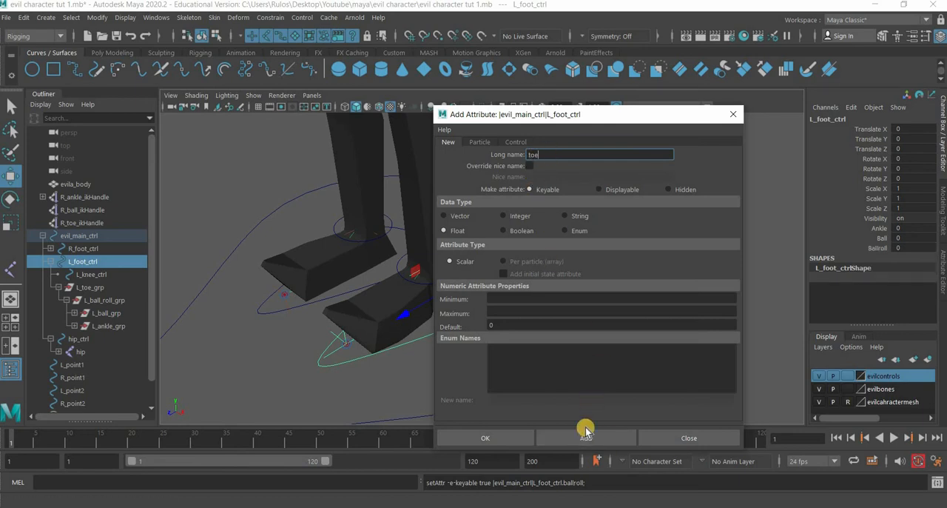
pyautogui.click(581, 436)
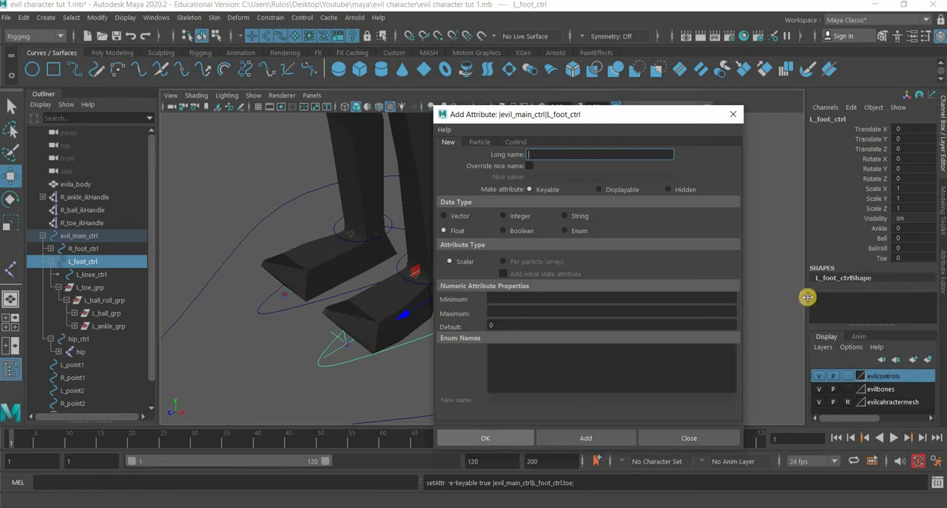
pyautogui.click(509, 443)
pyautogui.click(679, 435)
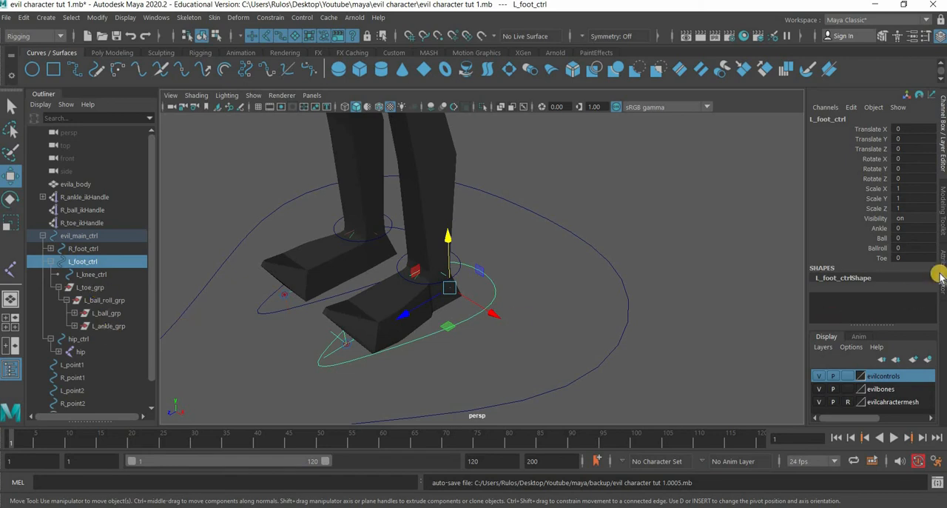
# - Open the Connection Editor with L_foot_ctrl loaded as the source and hide its non-keyable attributes
pyautogui.click(156, 17)
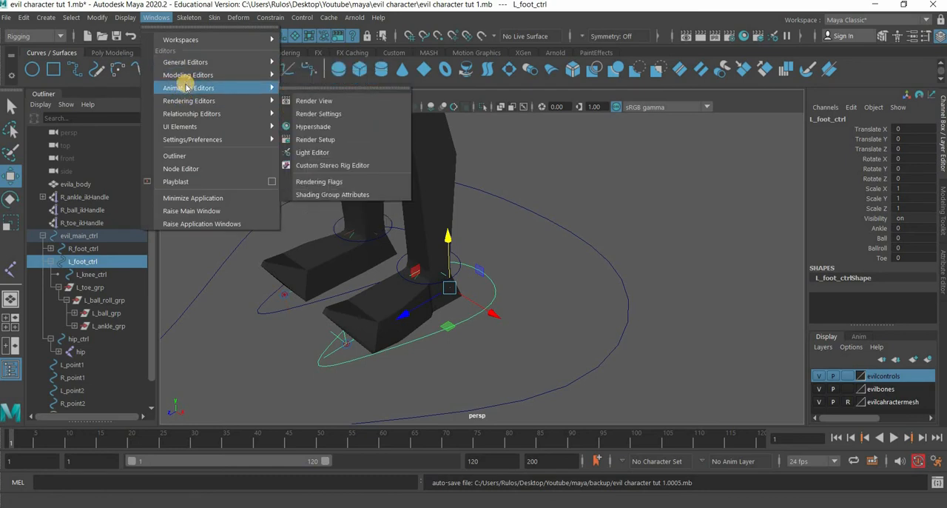
pyautogui.moveTo(190, 87)
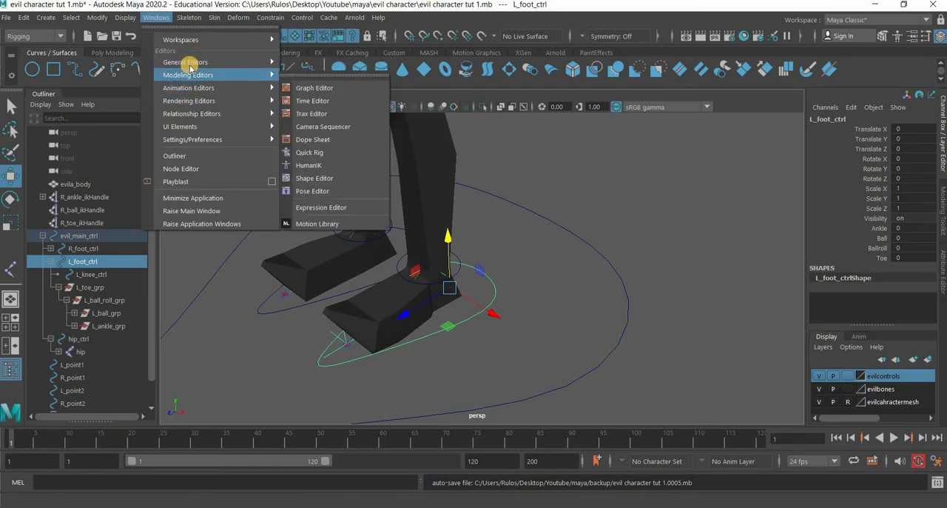
pyautogui.moveTo(185, 62)
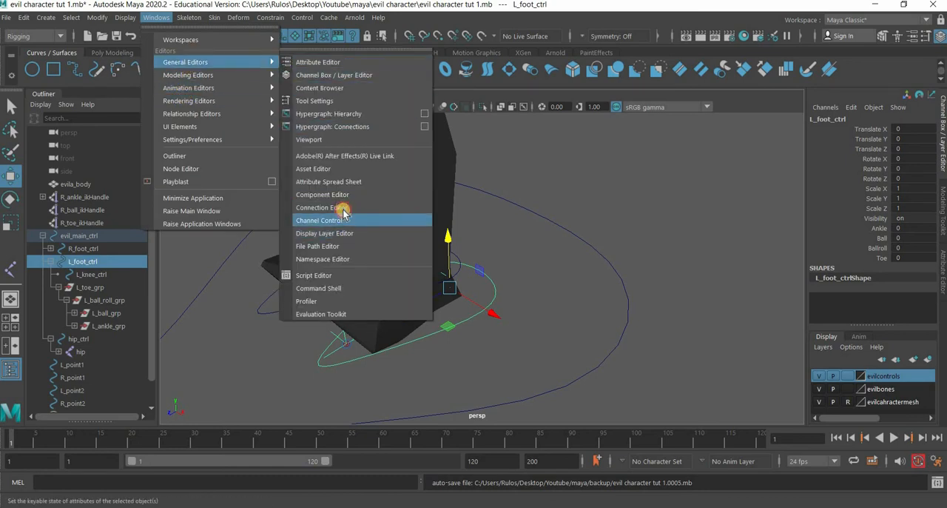
pyautogui.click(325, 207)
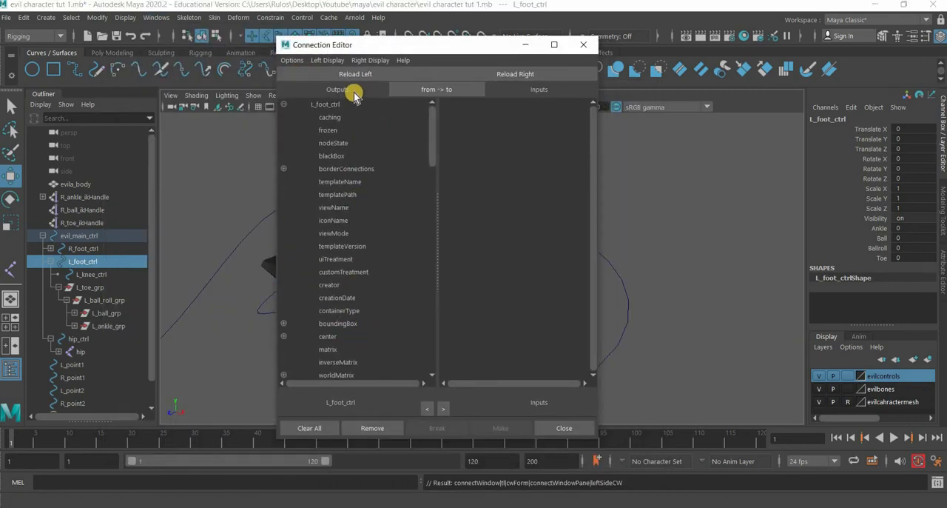
pyautogui.click(327, 60)
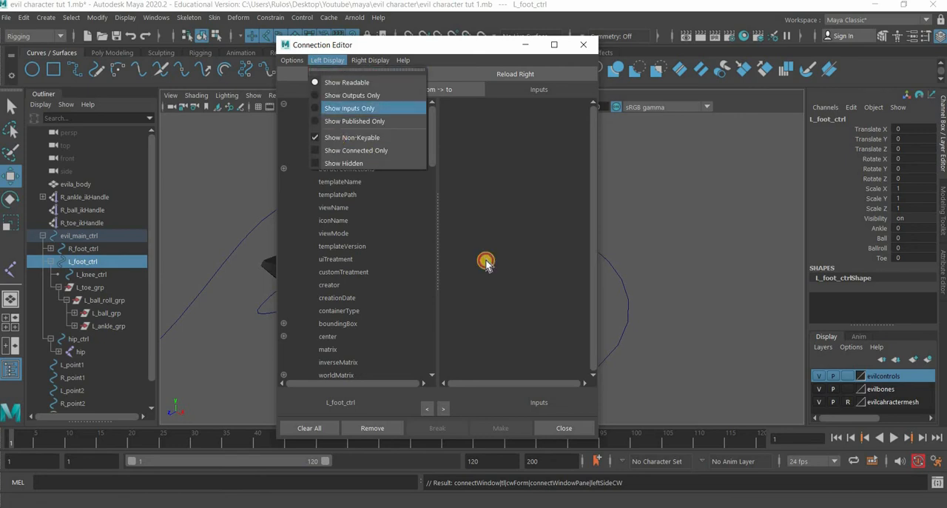
pyautogui.click(347, 137)
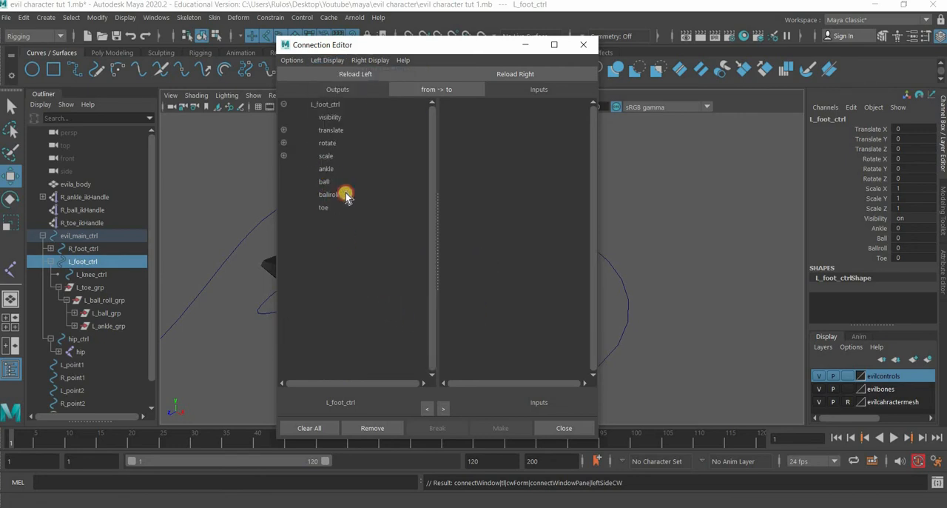
# - Load L_ankle_grp as the target, hide its non-keyable attributes, and connect L_foot_ctrl's ankle attribute to the group's rotateX
pyautogui.click(327, 169)
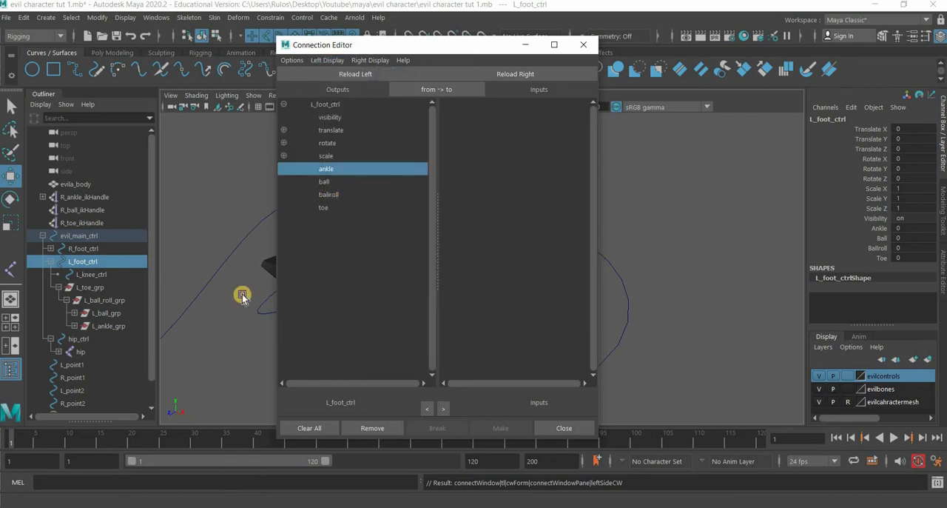
pyautogui.click(113, 327)
pyautogui.click(518, 74)
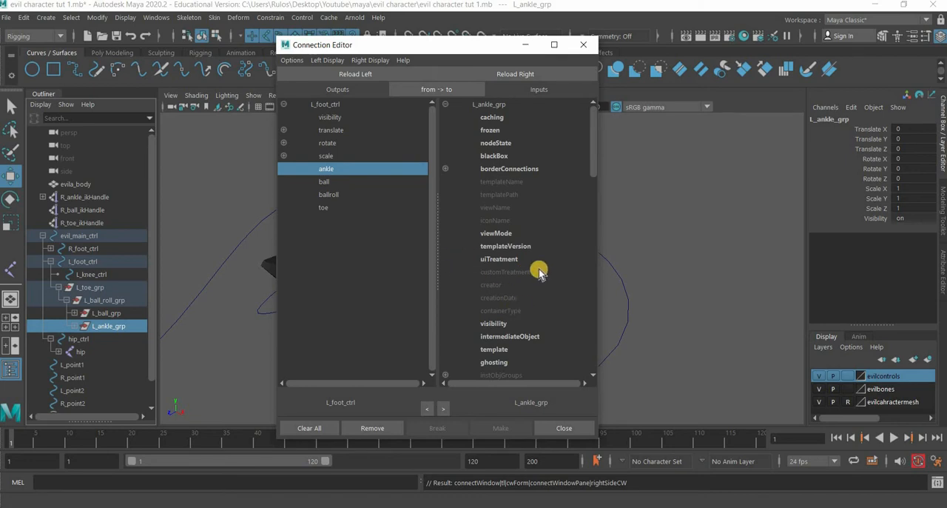
pyautogui.scroll(-5, 540, 272)
pyautogui.scroll(5, 456, 143)
pyautogui.click(359, 74)
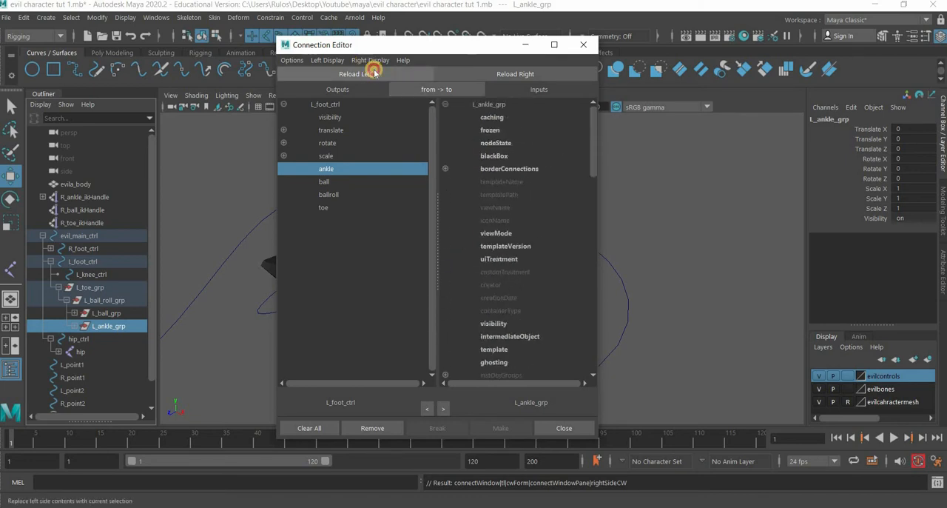
pyautogui.click(372, 61)
pyautogui.click(385, 138)
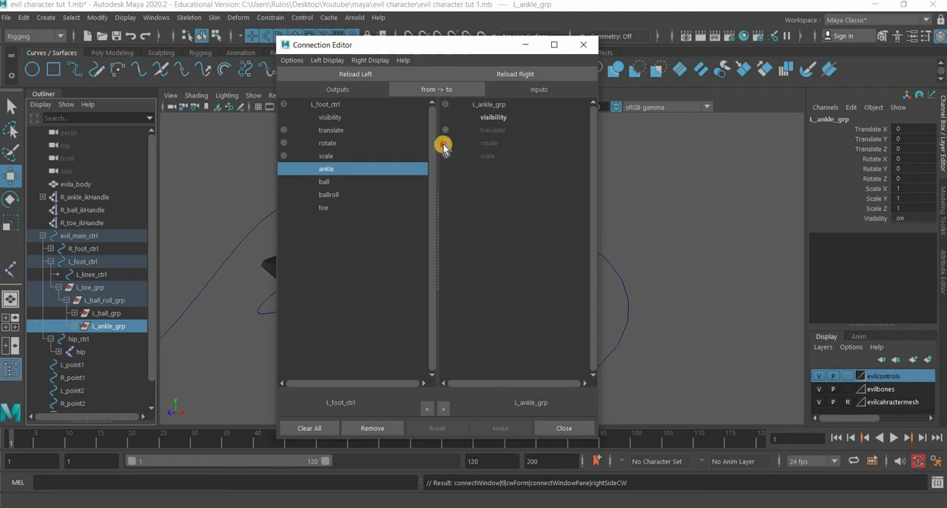
pyautogui.click(490, 143)
pyautogui.click(500, 155)
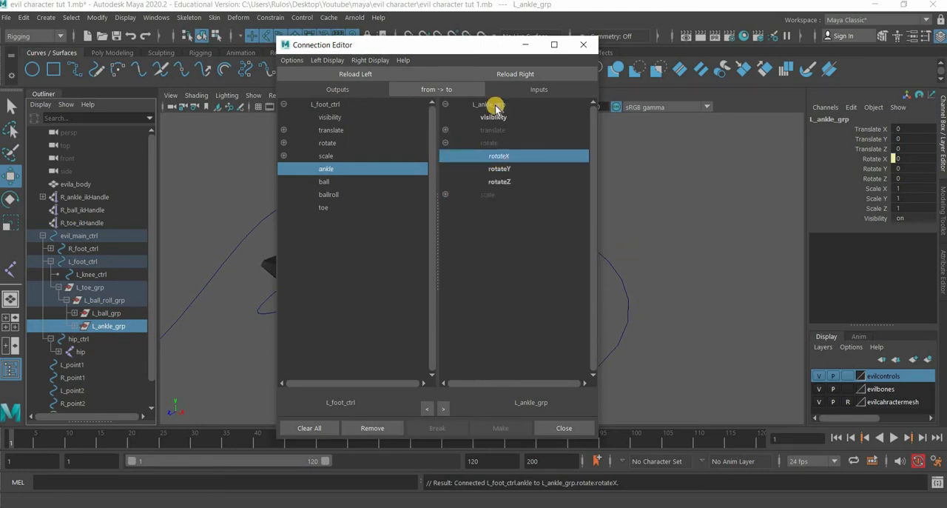
# - Test the Ankle attribute of L_foot_ctrl at about 27.7 to check the foot's rotation, and undo the change
pyautogui.moveTo(336, 46); pyautogui.dragTo(167, 45)
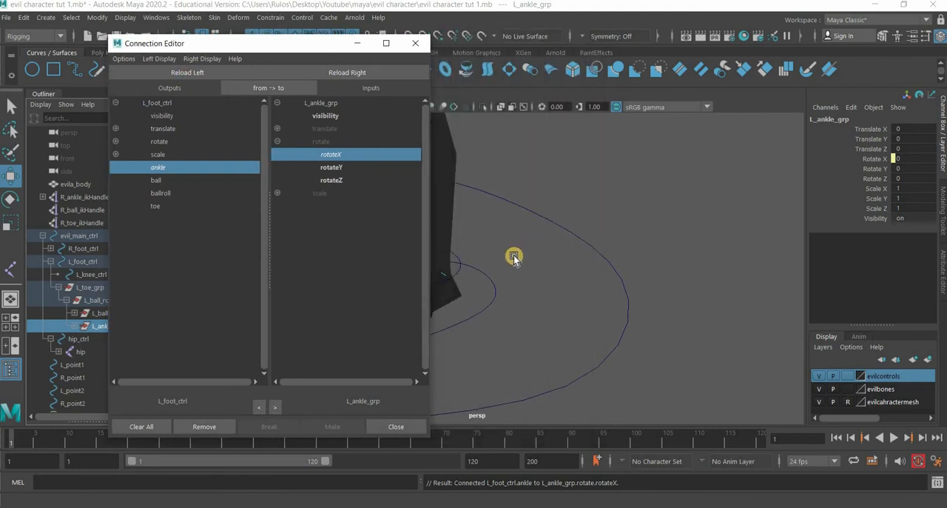
pyautogui.keyDown('alt'); pyautogui.moveTo(673, 232); pyautogui.dragTo(637, 271); pyautogui.keyUp('alt')
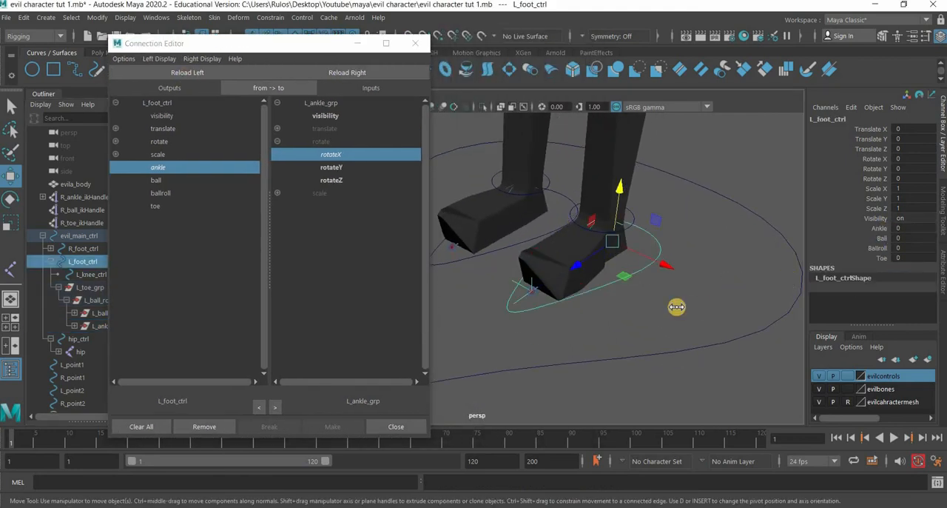
pyautogui.moveTo(658, 308); pyautogui.dragTo(689, 302, button='middle')
pyautogui.moveTo(799, 289); pyautogui.dragTo(745, 318, button='middle')
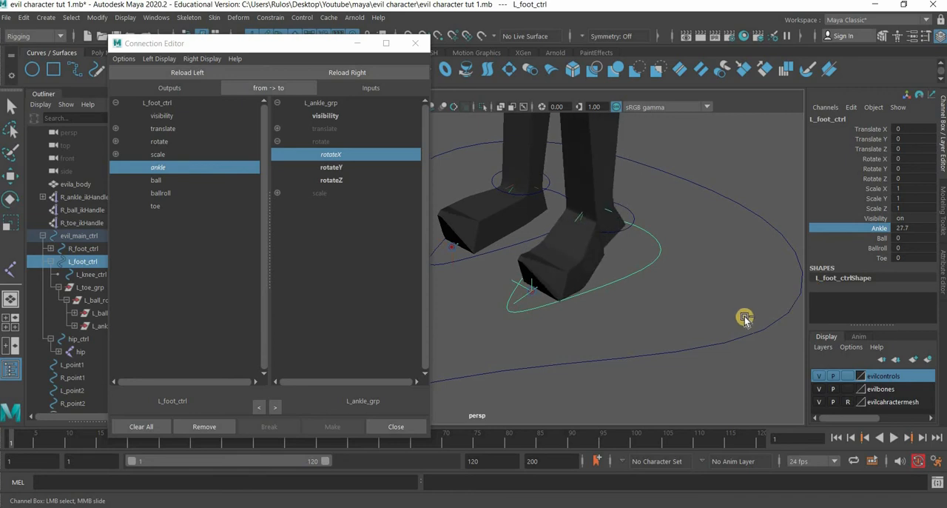
pyautogui.hotkey('ctrl', 'z')
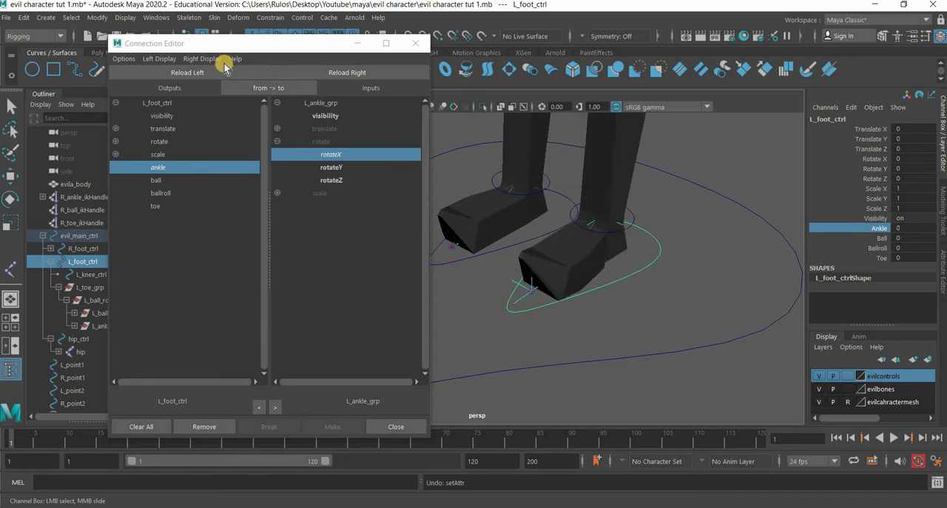
# - Load L_ball_grp as the target and connect L_foot_ctrl's ball attribute to its rotateX
pyautogui.click(156, 181)
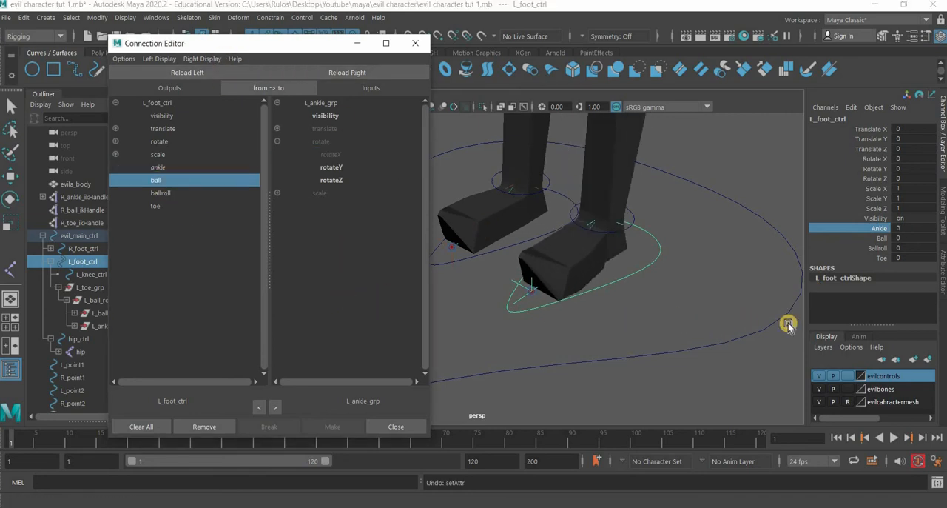
pyautogui.moveTo(195, 46); pyautogui.dragTo(311, 50)
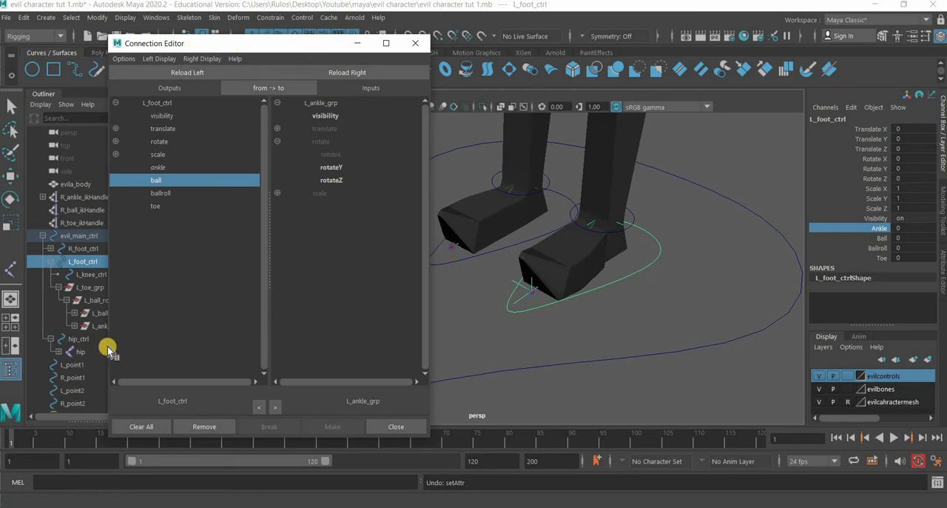
pyautogui.click(106, 313)
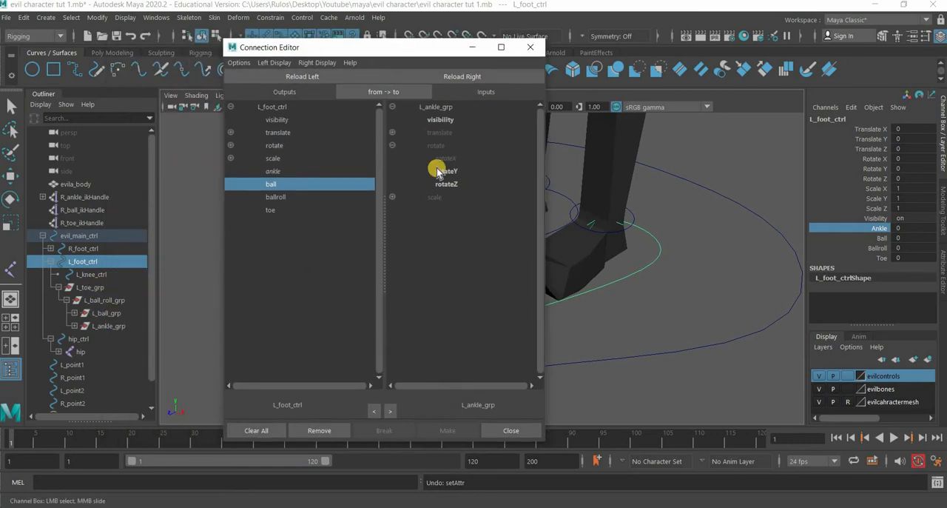
pyautogui.press('w')
pyautogui.click(478, 76)
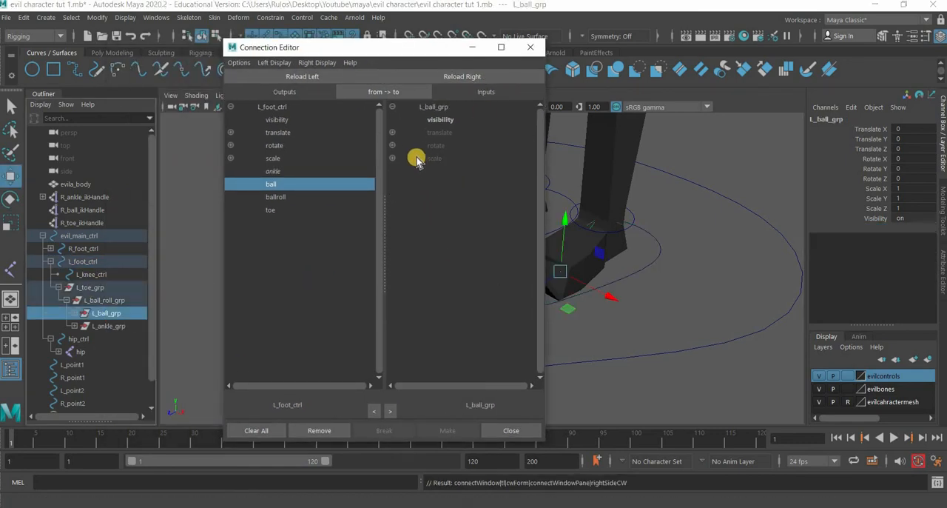
pyautogui.click(392, 145)
pyautogui.click(447, 158)
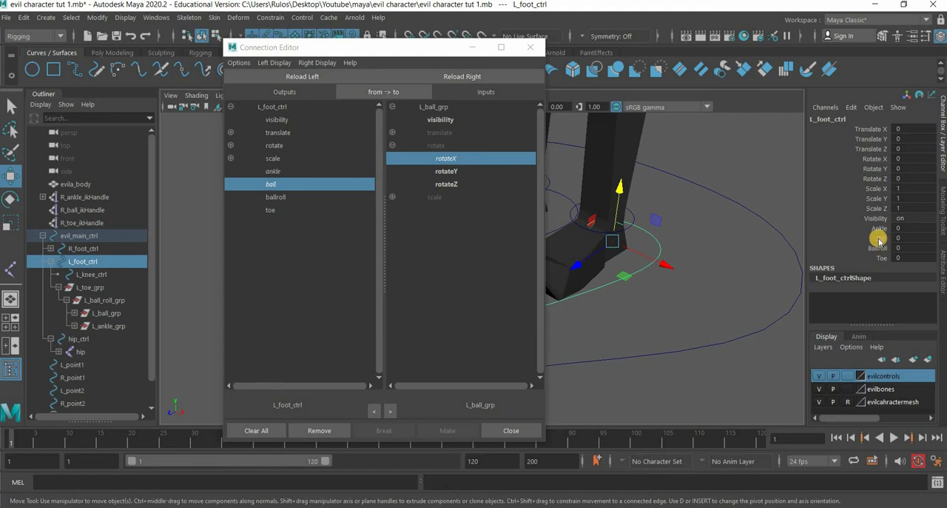
# - Test the Ball attribute of L_foot_ctrl down to about -4.2 to check the toe bend, and undo the last change
pyautogui.click(881, 239)
pyautogui.moveTo(753, 299); pyautogui.dragTo(605, 275, button='middle')
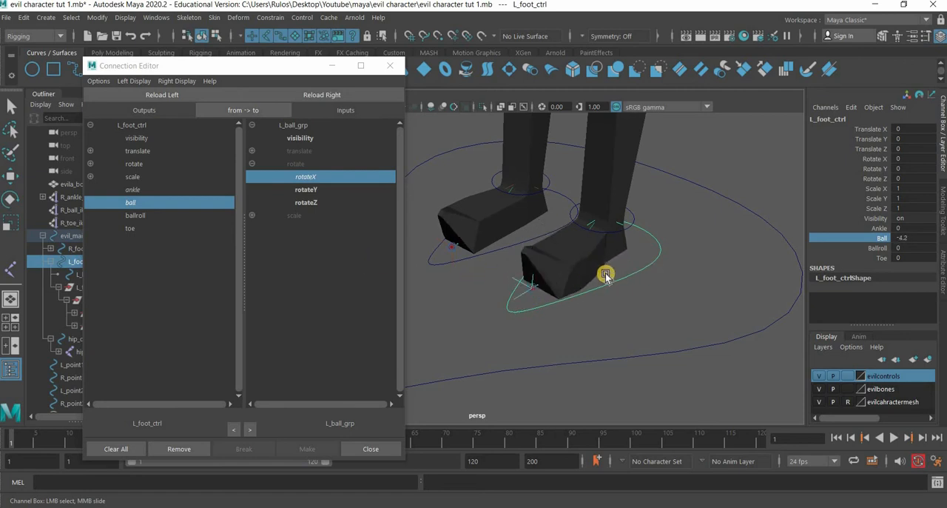
pyautogui.hotkey('ctrl', 'z')
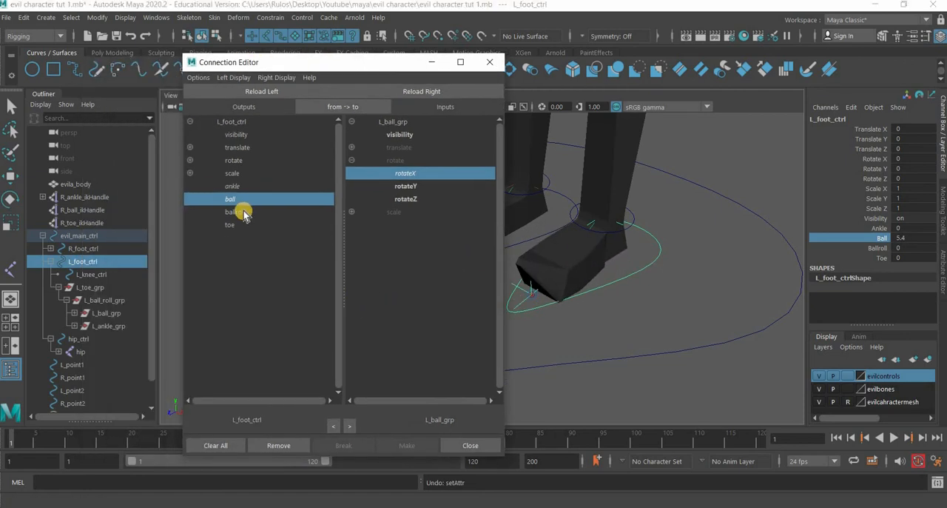
# - Load L_ball_roll_grp as the target and connect L_foot_ctrl's ballroll attribute to its rotateY
pyautogui.click(237, 213)
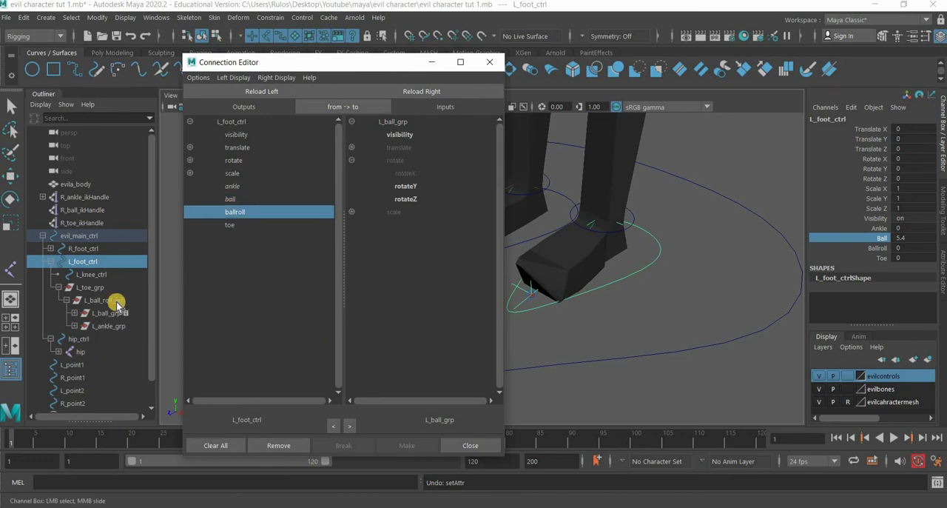
pyautogui.click(111, 300)
pyautogui.click(429, 91)
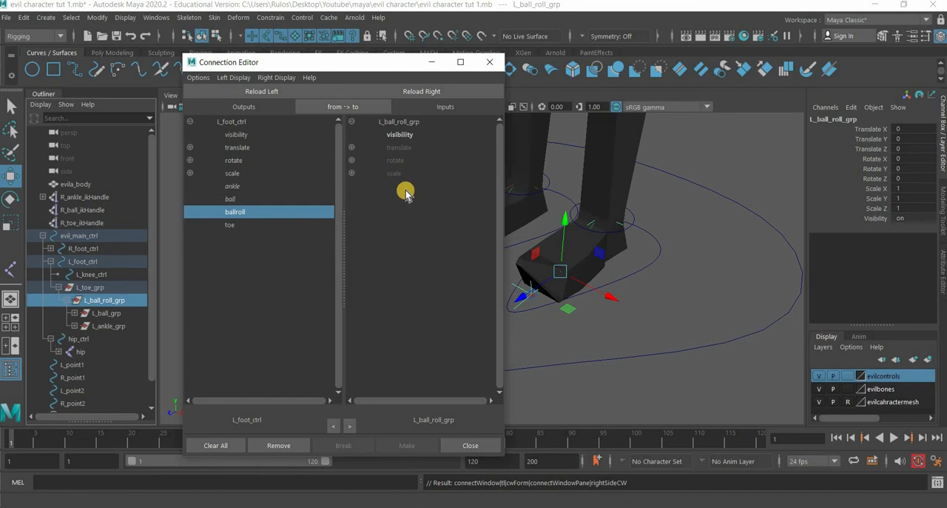
pyautogui.click(406, 186)
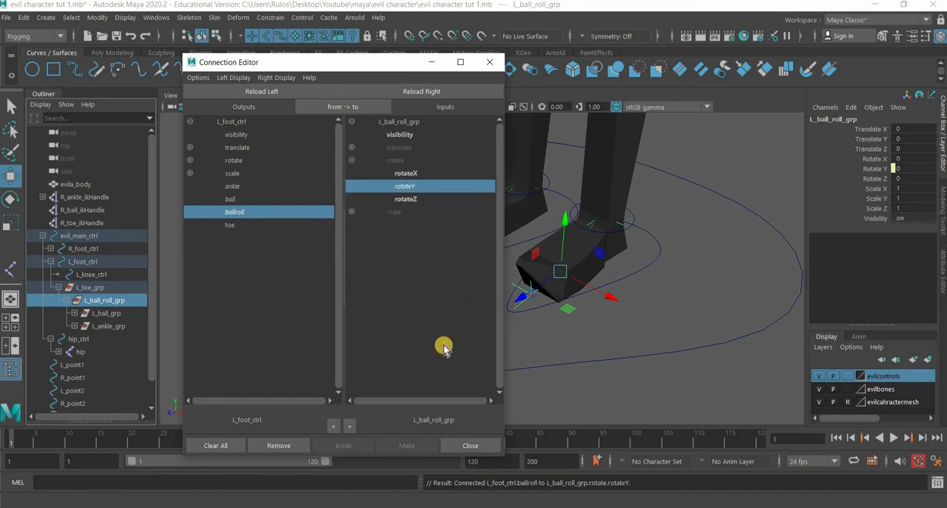
# - Test the Ballroll attribute of L_foot_ctrl to check how the foot swivels, and undo the changes
pyautogui.click(657, 286)
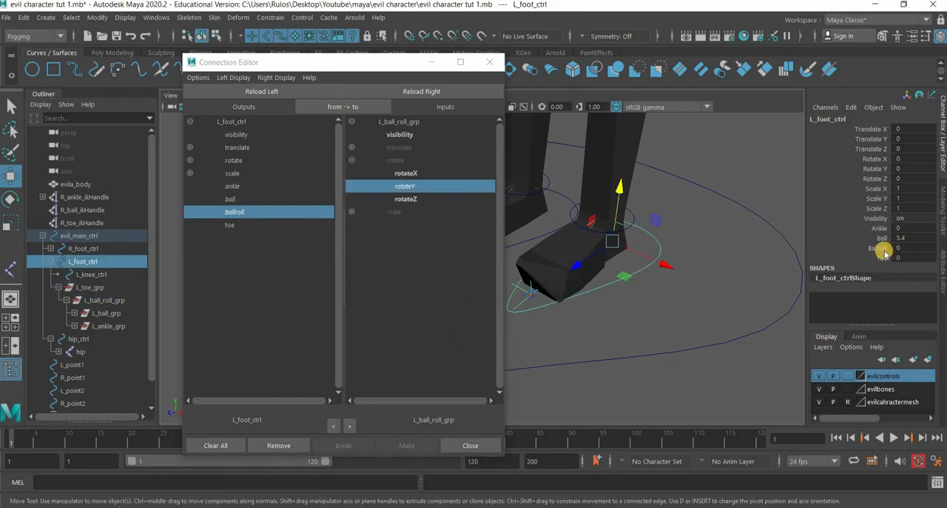
pyautogui.moveTo(778, 323); pyautogui.dragTo(850, 324, button='middle')
pyautogui.hotkey('ctrl', 'z')
pyautogui.hotkey('ctrl', 'z')
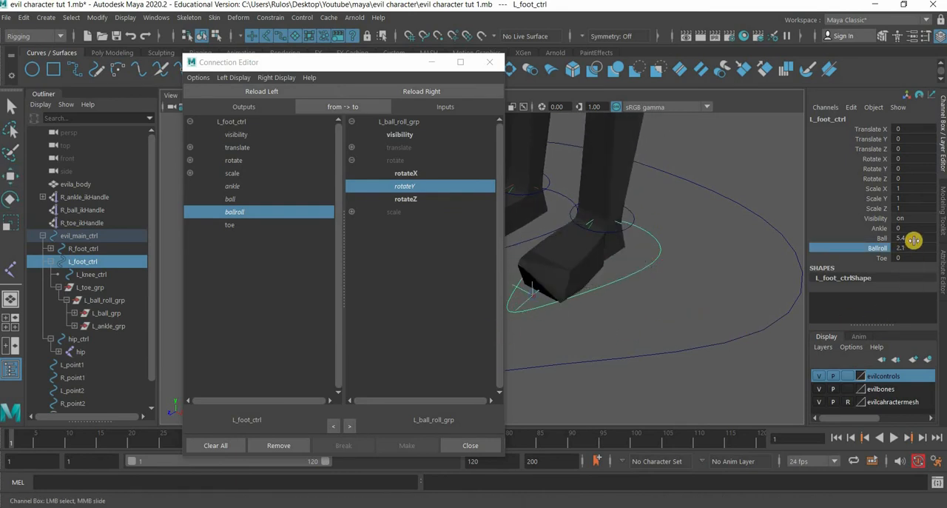
# - Reset the Ball attribute of L_foot_ctrl to 0
pyautogui.click(915, 237)
pyautogui.write('0')
pyautogui.press('Return')
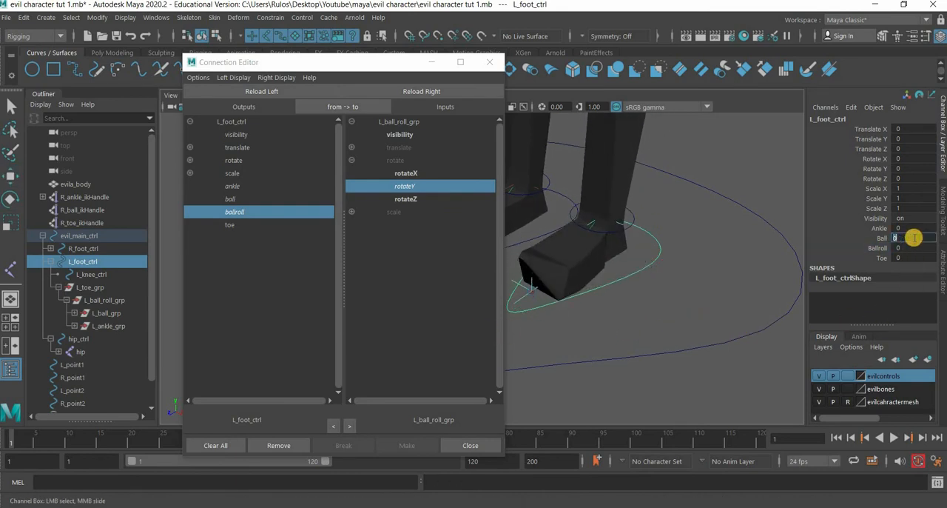
# - Load L_toe_grp as the target and connect L_foot_ctrl's toe attribute to its rotateX
pyautogui.click(237, 223)
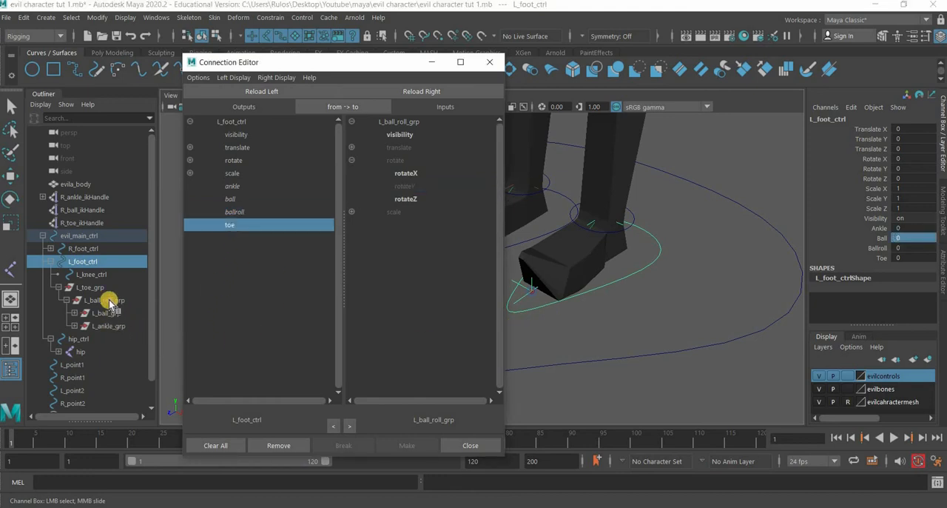
pyautogui.click(442, 93)
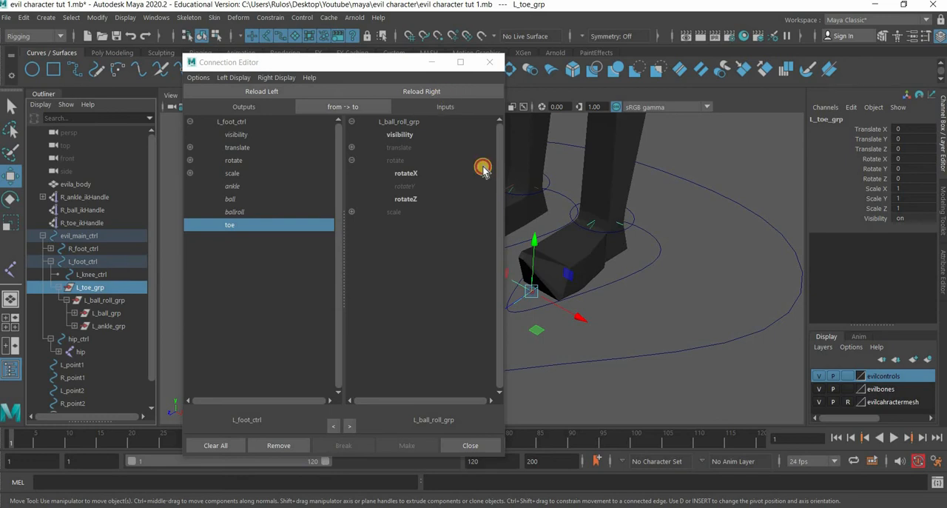
pyautogui.click(352, 160)
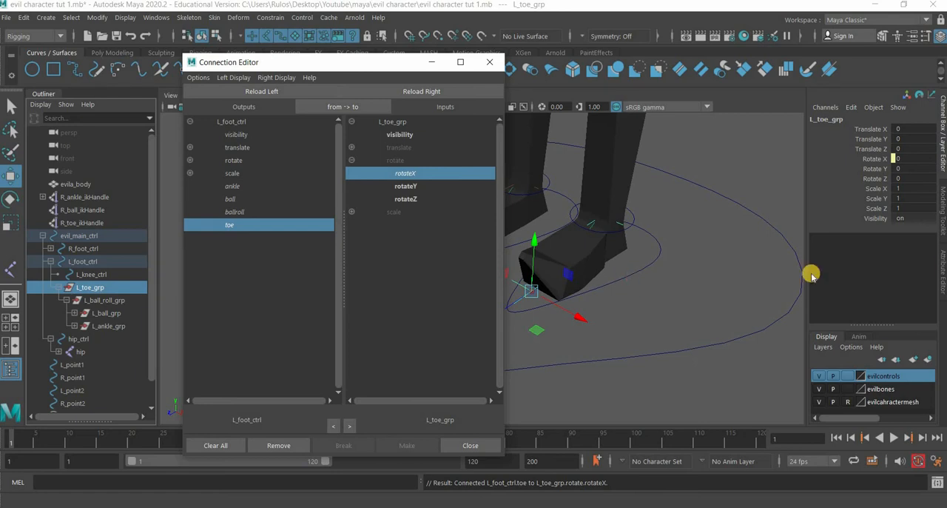
# - Test the Toe attribute of L_foot_ctrl to check that the foot pivots at the toe, and undo the change
pyautogui.press('Up')
pyautogui.click(880, 258)
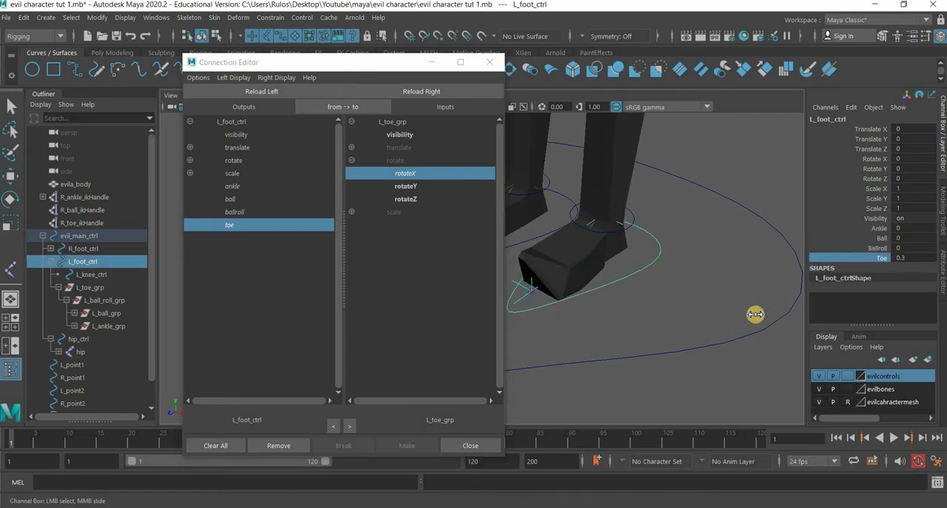
pyautogui.moveTo(755, 313); pyautogui.dragTo(744, 333, button='middle')
pyautogui.hotkey('ctrl', 'z')
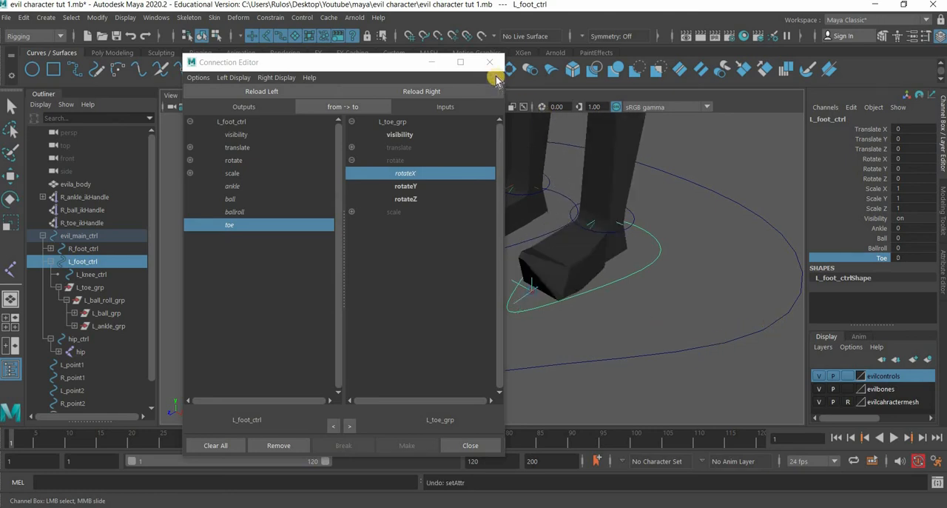
# - Close the Connection Editor
pyautogui.click(490, 62)
pyautogui.scroll(-5, 543, 284)
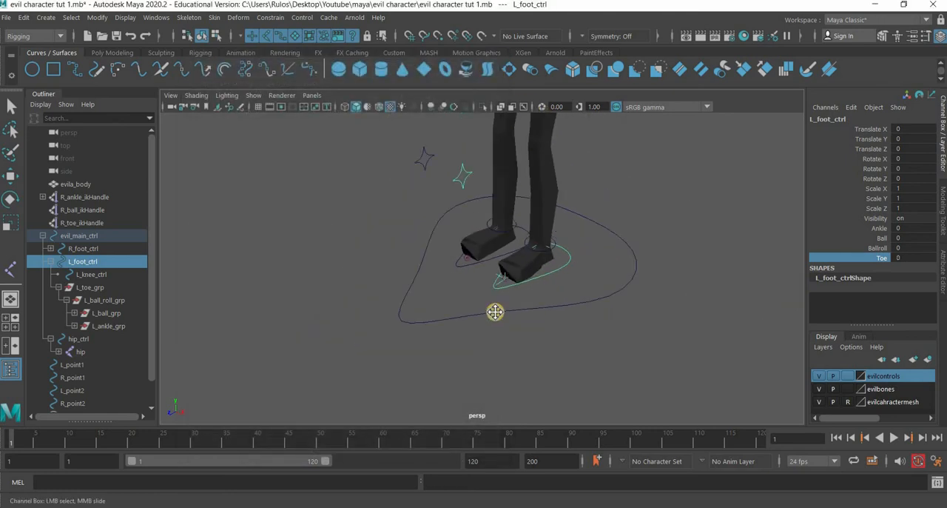
pyautogui.keyDown('alt'); pyautogui.moveTo(495, 312); pyautogui.dragTo(497, 315, button='middle'); pyautogui.keyUp('alt')
pyautogui.scroll(-4, 531, 314)
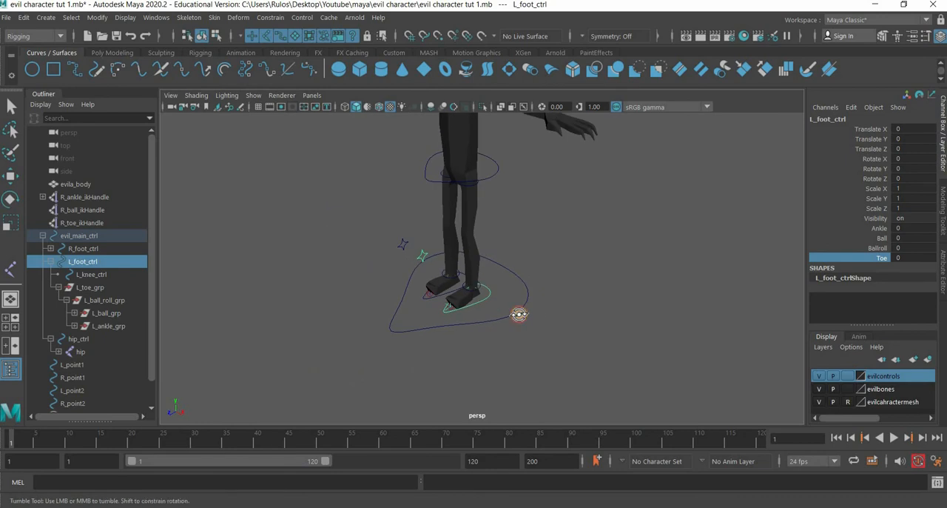
# - Raise L_foot_ctrl about 0.9 units in Y to check how the left leg bends, undo the move and clear the selection
pyautogui.click(15, 183)
pyautogui.moveTo(486, 277); pyautogui.dragTo(486, 182)
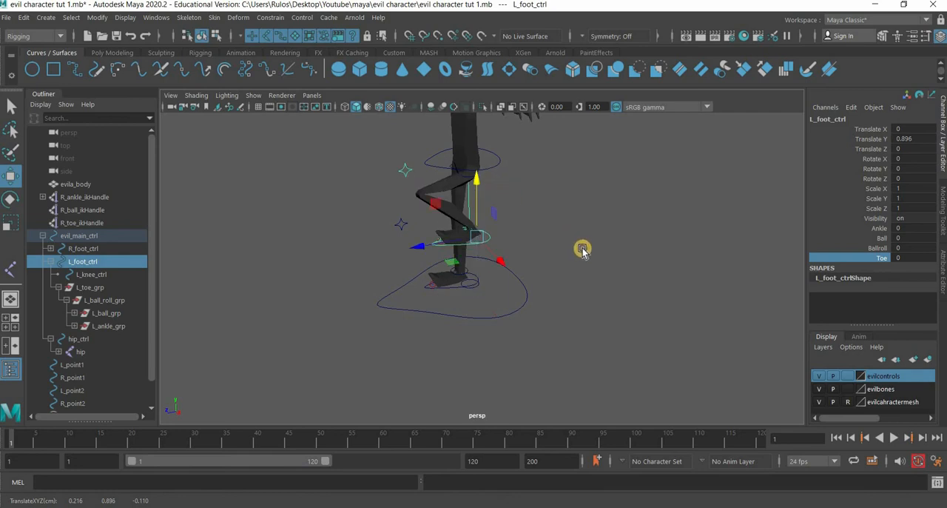
pyautogui.hotkey('ctrl', 'z')
pyautogui.click(570, 276)
pyautogui.keyDown('alt'); pyautogui.moveTo(516, 278); pyautogui.dragTo(561, 281); pyautogui.keyUp('alt')
pyautogui.scroll(3, 562, 280)
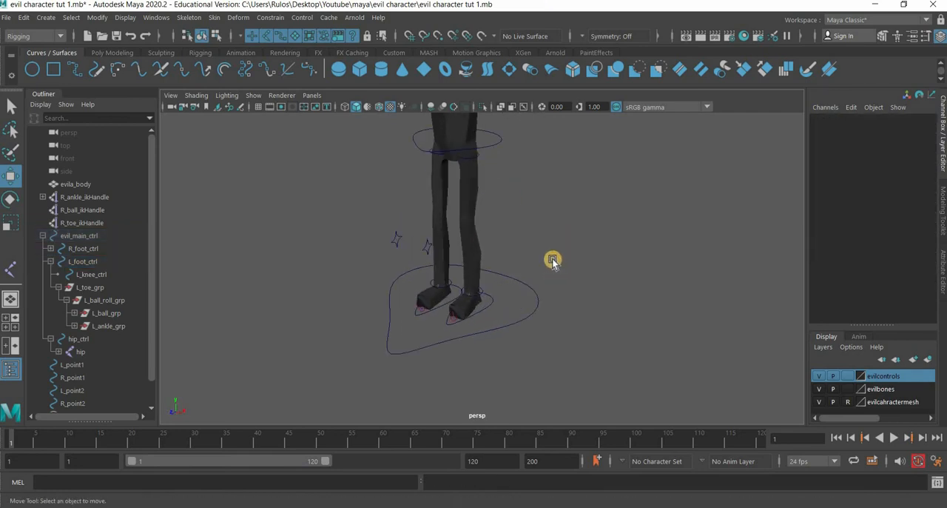
# - Template the evilcahractermesh layer and point-constrain the L_point2 curve to L_hip_joint using the reset default constraint settings
pyautogui.keyDown('alt'); pyautogui.moveTo(553, 259); pyautogui.dragTo(529, 303, button='middle'); pyautogui.keyUp('alt')
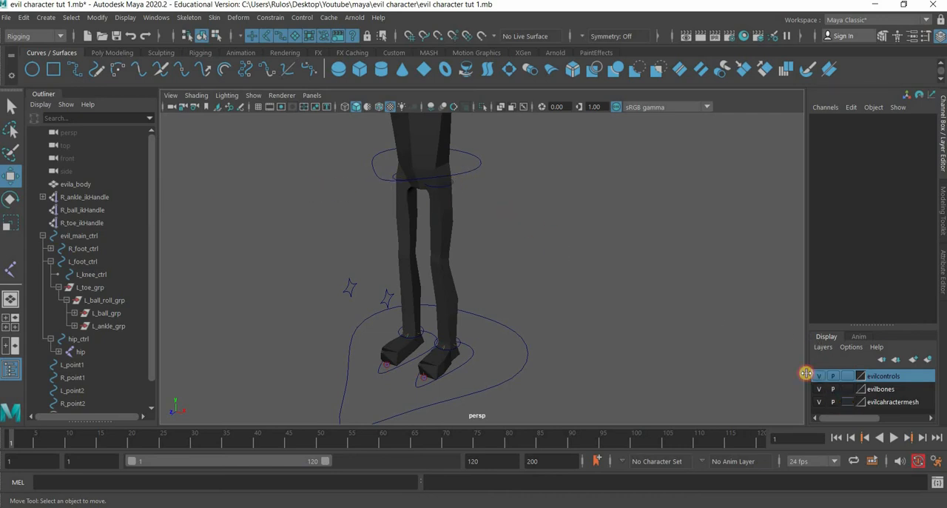
pyautogui.keyDown('alt'); pyautogui.moveTo(474, 267); pyautogui.dragTo(356, 224); pyautogui.keyUp('alt')
pyautogui.scroll(5, 429, 252)
pyautogui.keyDown('alt'); pyautogui.moveTo(361, 254); pyautogui.dragTo(392, 254, button='middle'); pyautogui.keyUp('alt')
pyautogui.click(393, 255)
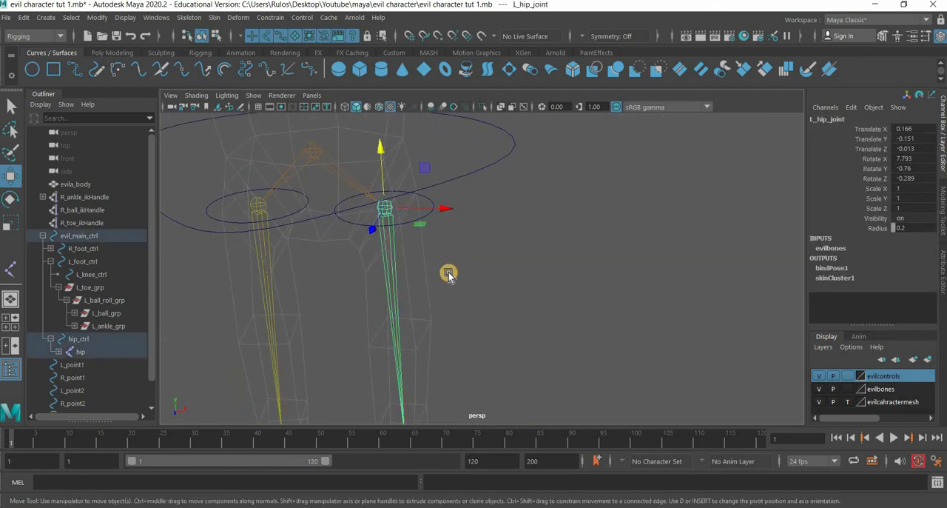
pyautogui.click(501, 268)
pyautogui.click(271, 17)
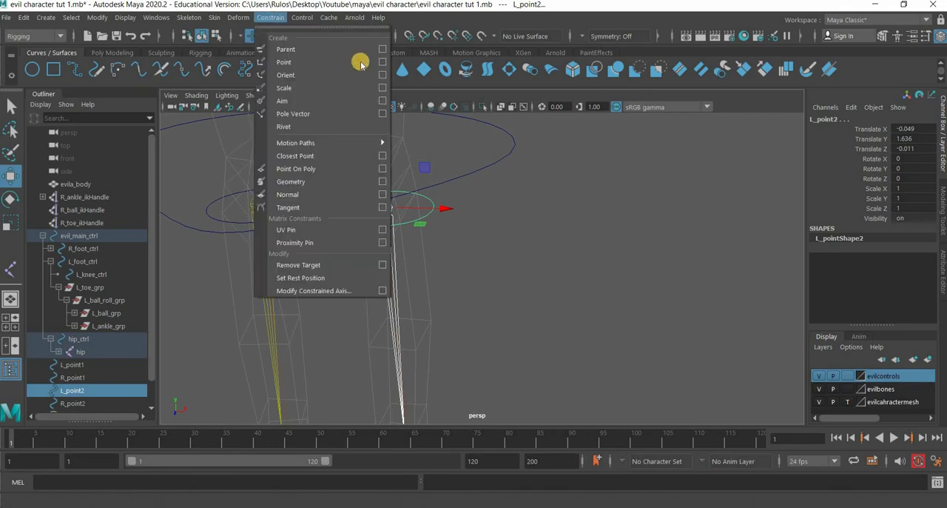
pyautogui.click(382, 62)
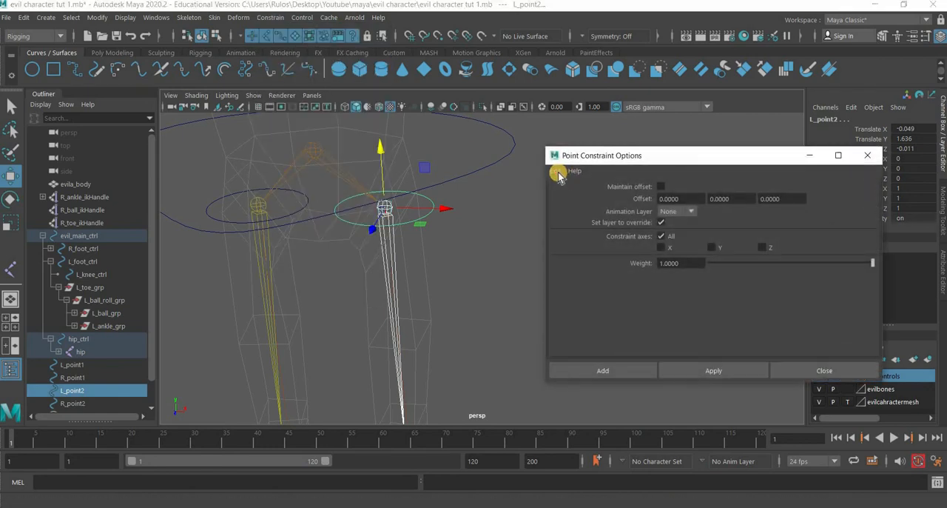
pyautogui.click(555, 170)
pyautogui.click(578, 197)
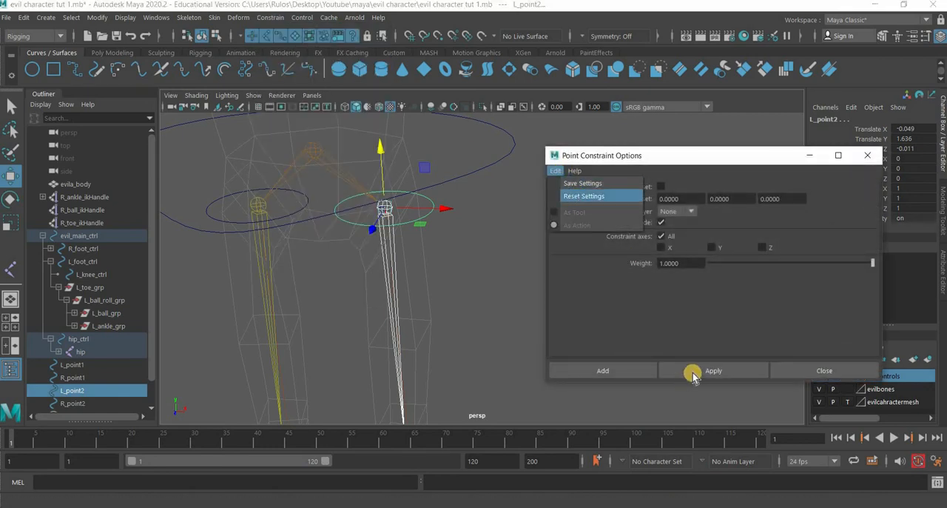
pyautogui.click(699, 372)
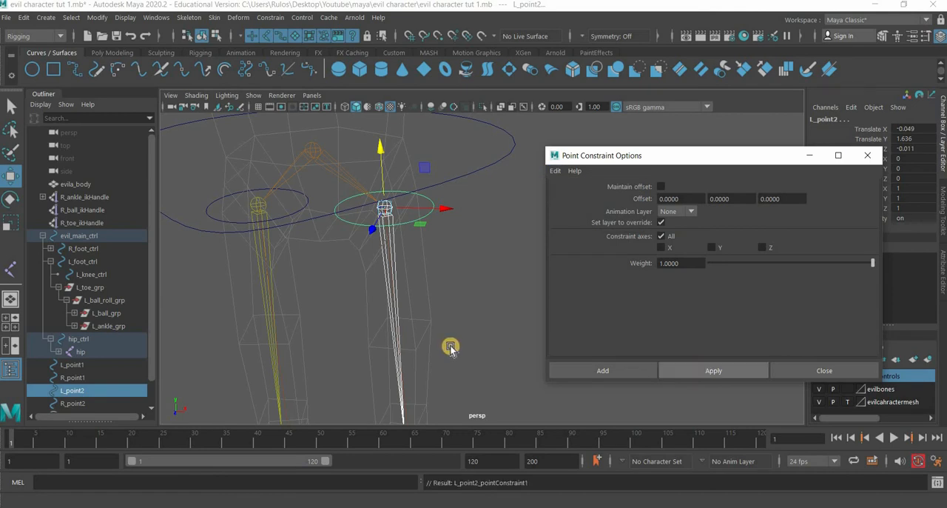
# - Point-constrain the L_point1 curve to L_ankle_ikHandle with the same constraint settings
pyautogui.keyDown('alt'); pyautogui.moveTo(381, 46); pyautogui.dragTo(374, 6, button='middle'); pyautogui.keyUp('alt')
pyautogui.keyDown('alt'); pyautogui.moveTo(404, 407); pyautogui.dragTo(366, 297, button='middle'); pyautogui.keyUp('alt')
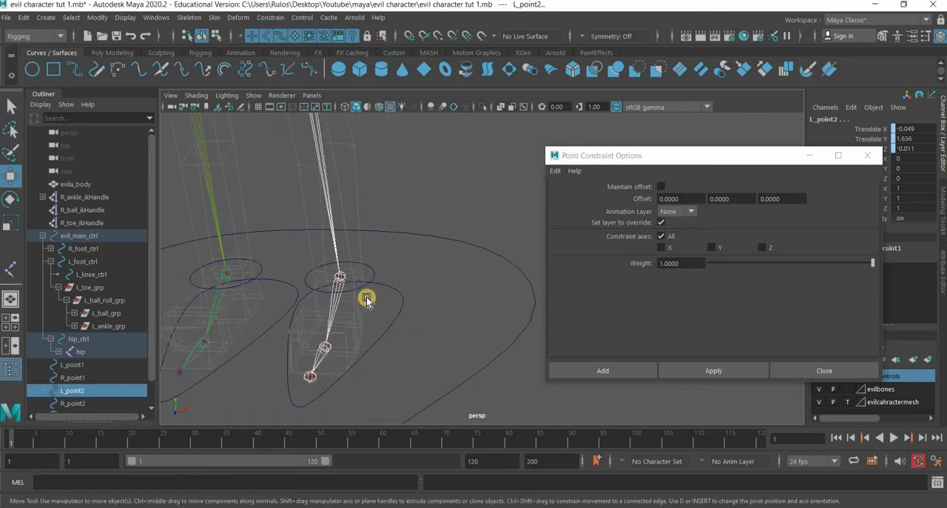
pyautogui.scroll(3, 292, 277)
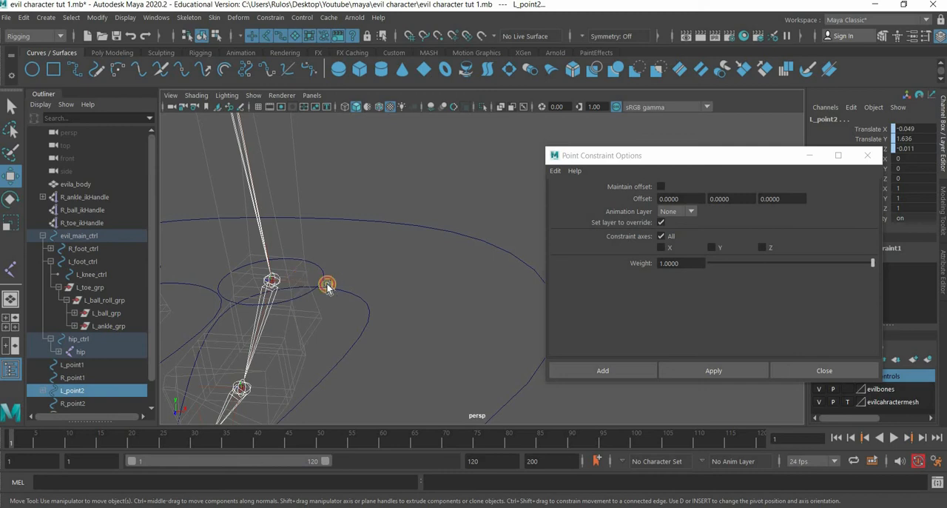
pyautogui.click(273, 281)
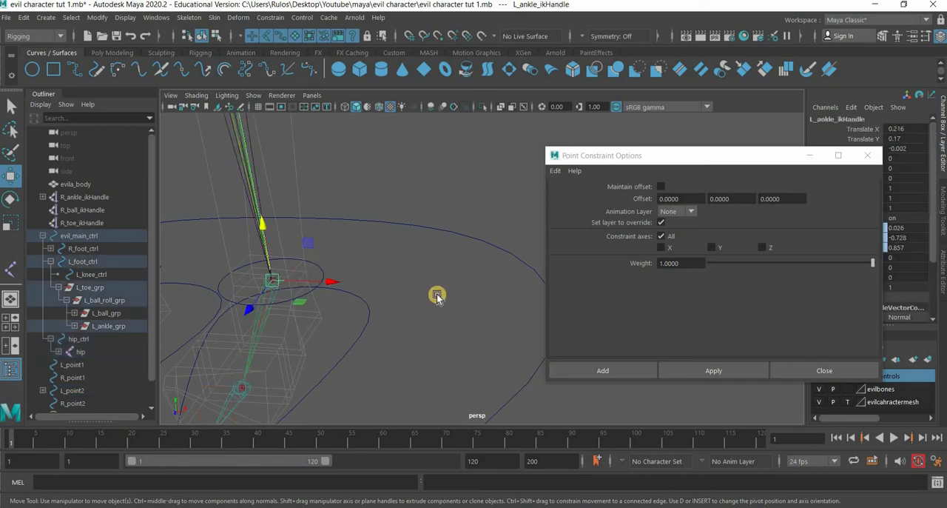
pyautogui.click(713, 371)
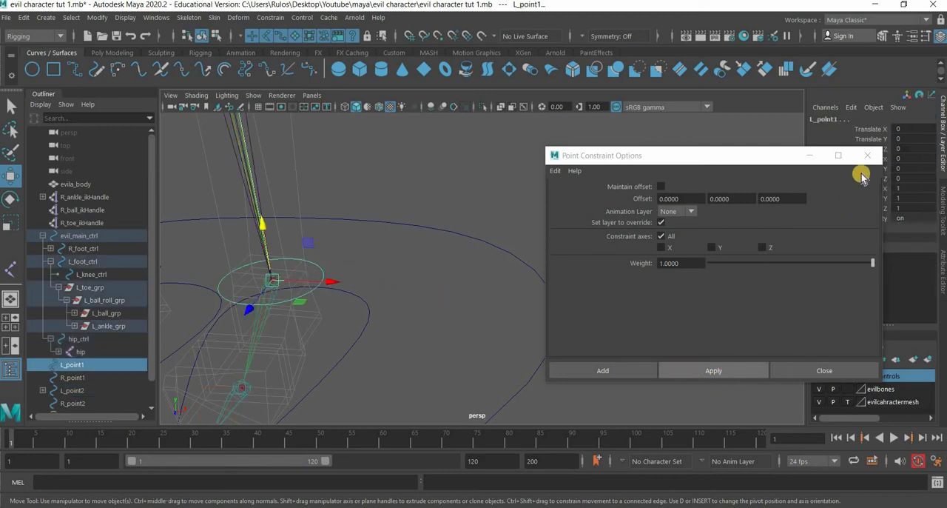
# - Test-move L_ankle_ikHandle about 0.24 units along X to check that L_point1 follows it, and undo the move
pyautogui.click(289, 280)
pyautogui.click(274, 280)
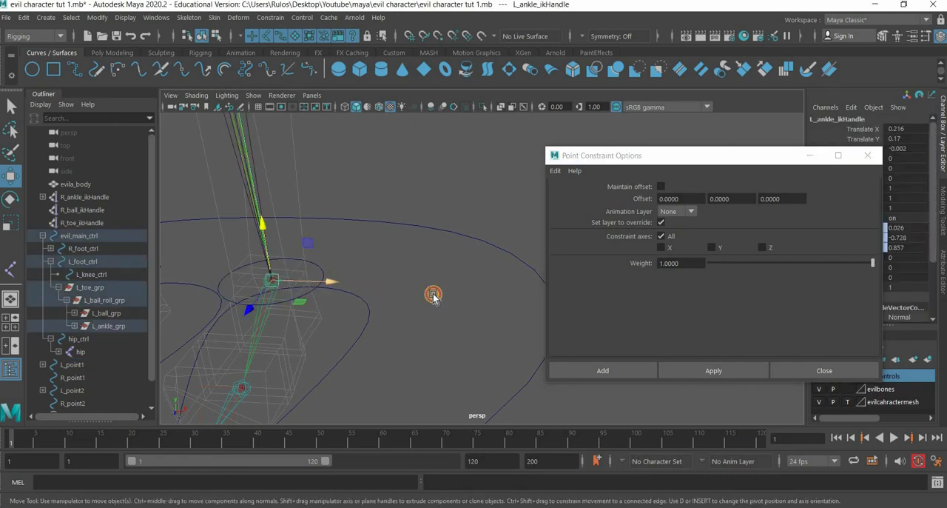
pyautogui.moveTo(434, 296); pyautogui.dragTo(353, 307)
pyautogui.hotkey('ctrl', 'z')
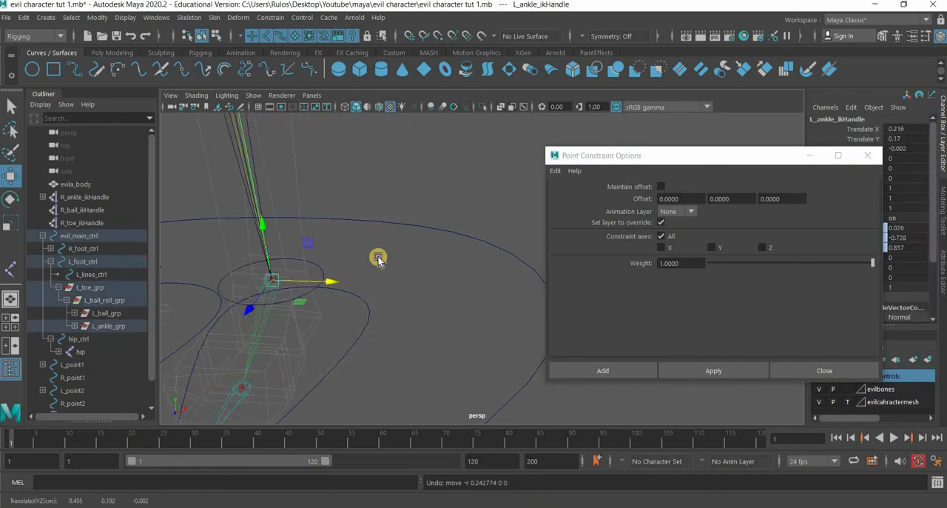
# - Test-move L_hip_joint about 0.26 units along X to check that L_point2 follows, undo the move and close the constraint options
pyautogui.keyDown('alt'); pyautogui.moveTo(377, 206); pyautogui.dragTo(344, 246); pyautogui.keyUp('alt')
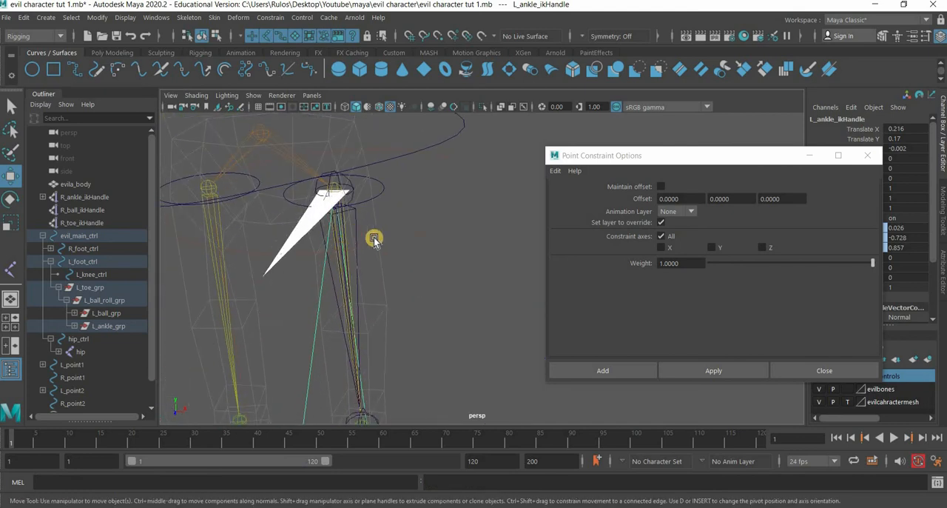
pyautogui.click(345, 230)
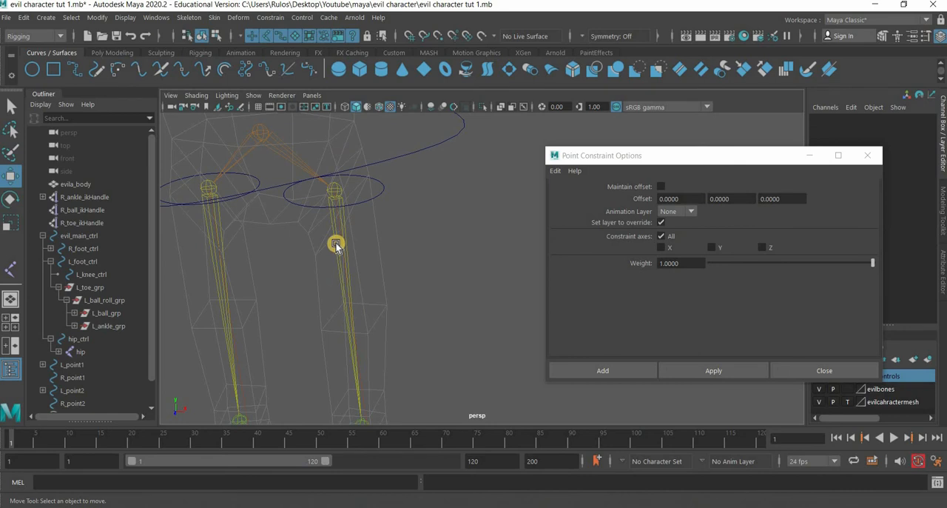
pyautogui.click(398, 194)
pyautogui.moveTo(381, 206); pyautogui.dragTo(526, 273)
pyautogui.hotkey('ctrl', 'z')
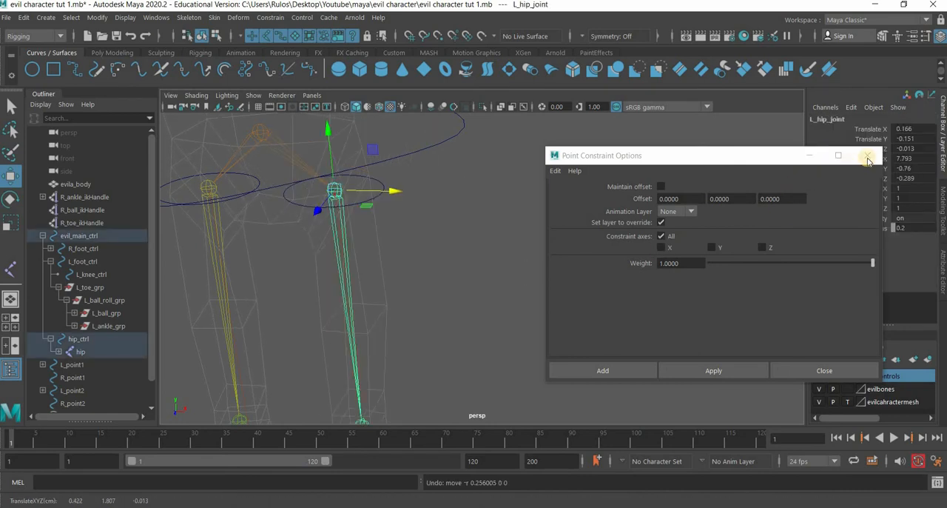
pyautogui.click(868, 155)
# - With the mesh layer shown as reference, lower L_foot_ctrl about 1.2 and 1.5 units in Y to test leg stretching, undo both moves and re-template the layer
pyautogui.scroll(-3, 454, 342)
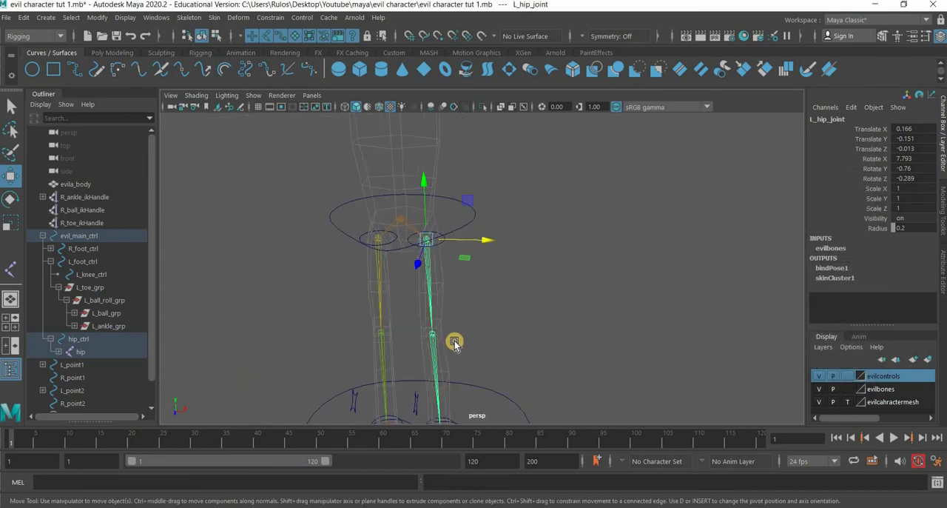
pyautogui.keyDown('alt'); pyautogui.moveTo(427, 234); pyautogui.dragTo(435, 325); pyautogui.keyUp('alt')
pyautogui.click(423, 264)
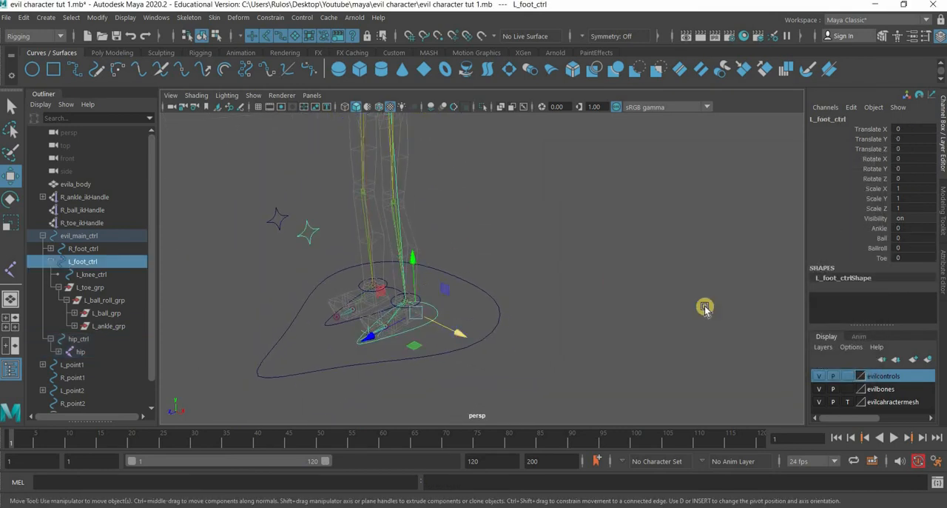
pyautogui.click(846, 402)
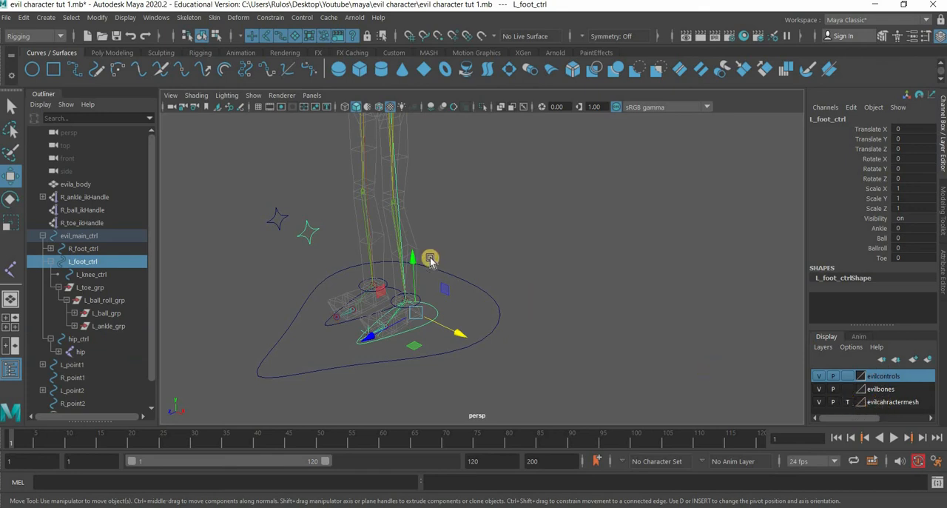
pyautogui.moveTo(412, 258)
pyautogui.mouseDown()
pyautogui.moveTo(429, 384)
pyautogui.moveTo(454, 272)
pyautogui.moveTo(470, 366)
pyautogui.moveTo(476, 239)
pyautogui.moveTo(502, 378)
pyautogui.mouseUp()
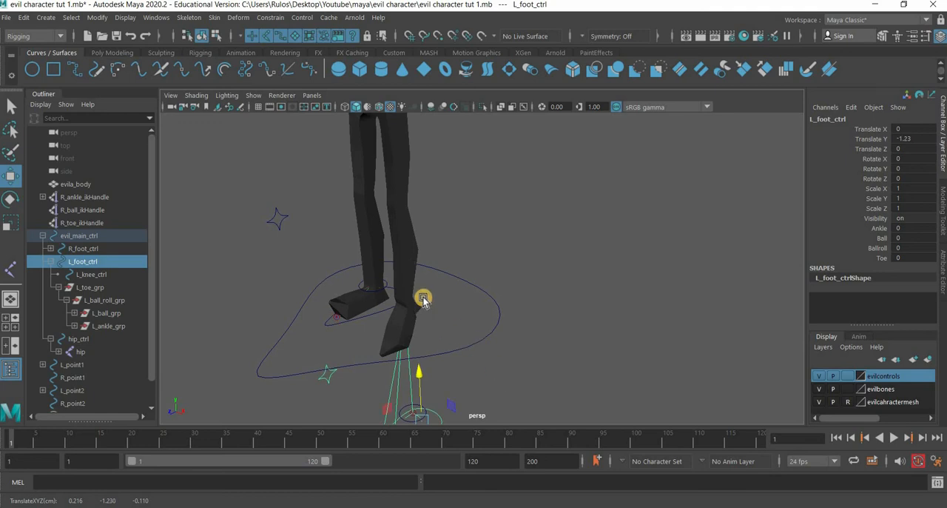
pyautogui.hotkey('ctrl', 'z')
pyautogui.moveTo(412, 259); pyautogui.dragTo(425, 406)
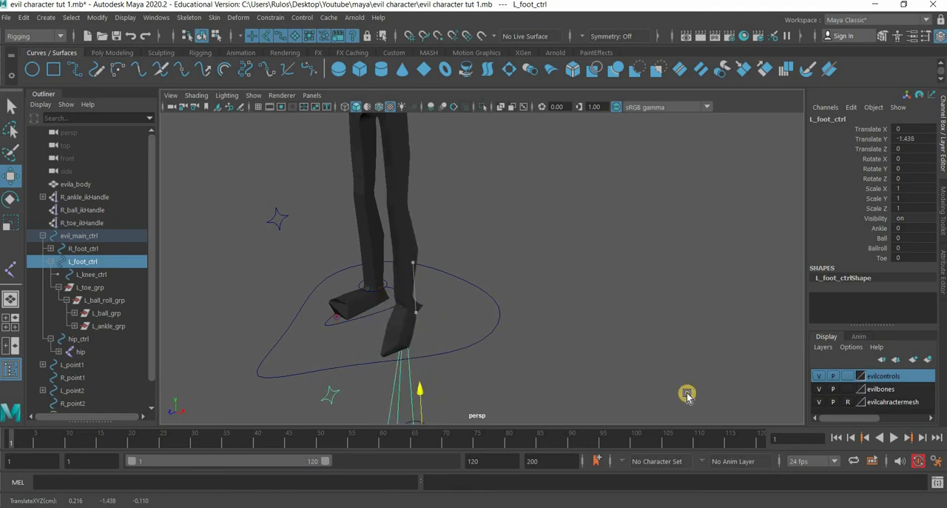
pyautogui.hotkey('ctrl', 'z')
pyautogui.doubleClick(847, 405)
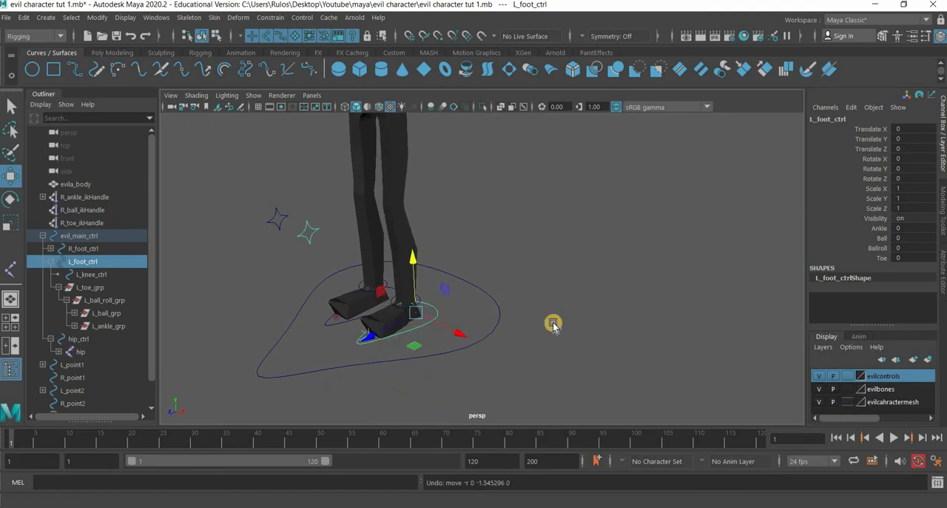
# - Select the L_point1 curve around the left ankle
pyautogui.keyDown('alt'); pyautogui.moveTo(455, 267); pyautogui.dragTo(461, 268, button='middle'); pyautogui.keyUp('alt')
pyautogui.scroll(5, 461, 270)
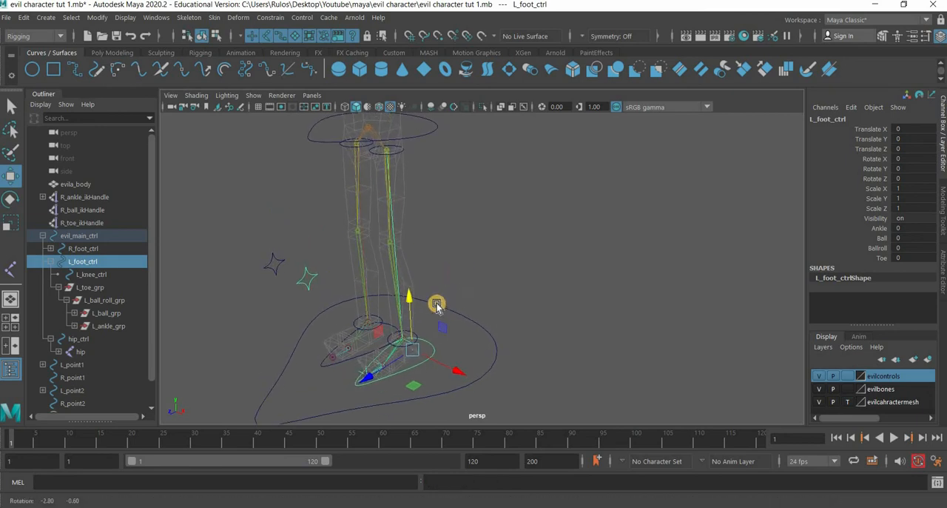
pyautogui.keyDown('alt'); pyautogui.moveTo(454, 290); pyautogui.dragTo(387, 321); pyautogui.keyUp('alt')
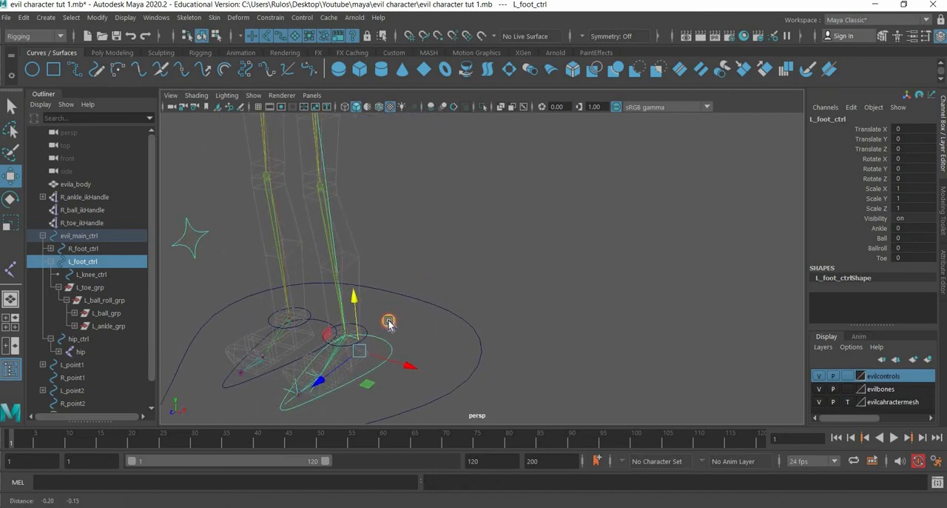
pyautogui.click(368, 330)
pyautogui.click(425, 326)
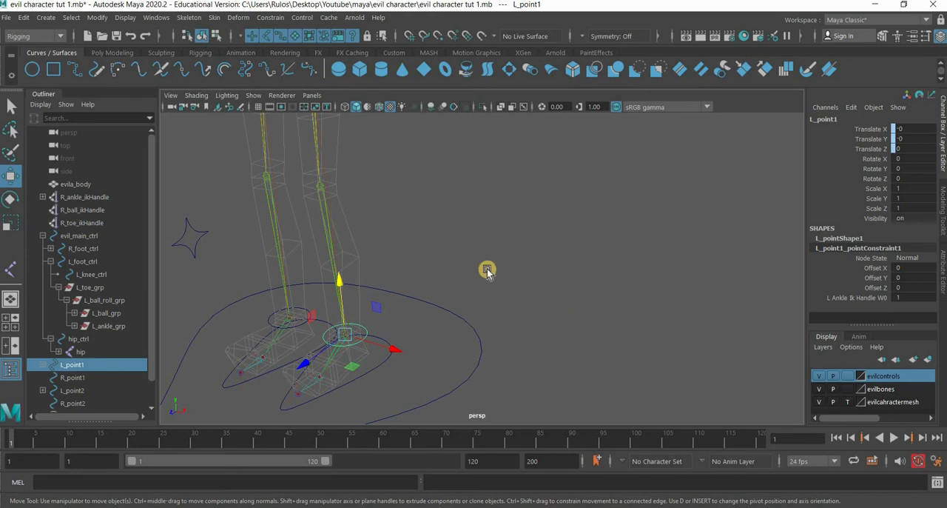
pyautogui.keyDown('alt'); pyautogui.moveTo(487, 271); pyautogui.dragTo(454, 314); pyautogui.keyUp('alt')
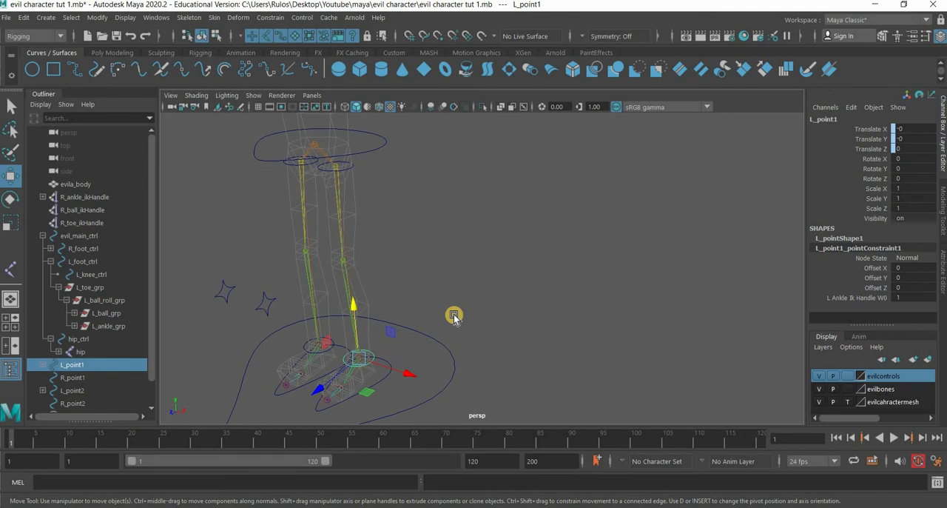
pyautogui.click(152, 17)
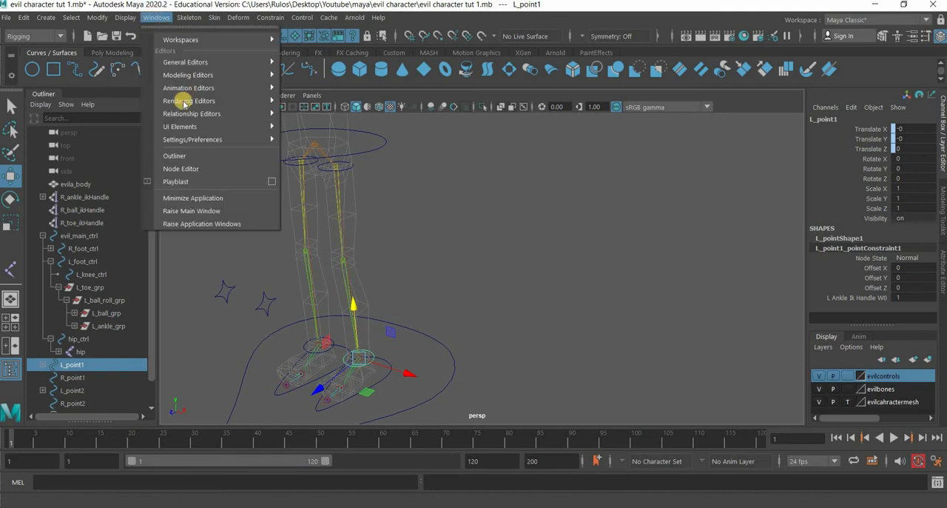
pyautogui.moveTo(205, 101)
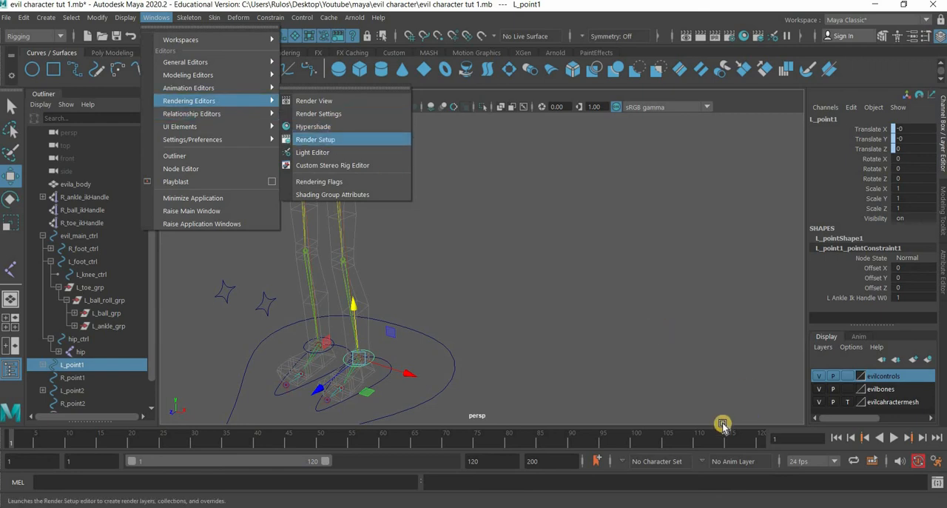
pyautogui.click(329, 141)
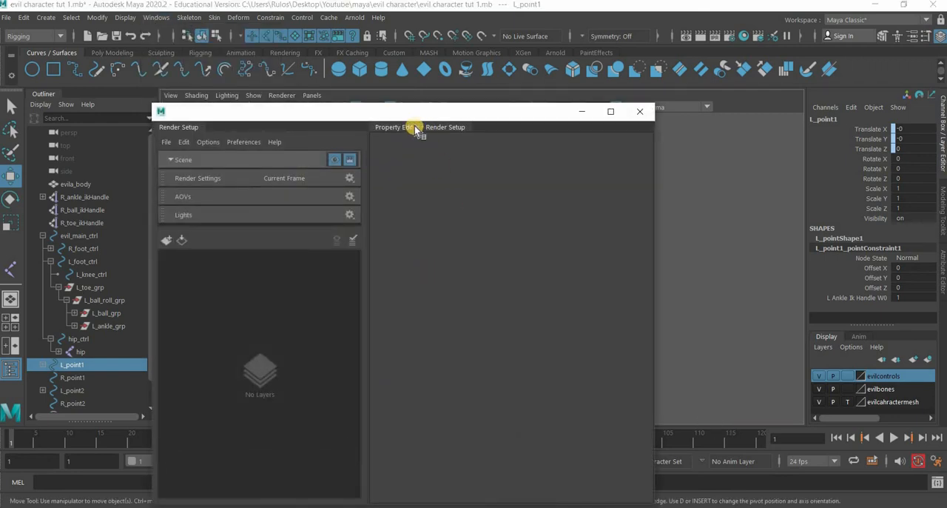
pyautogui.click(640, 111)
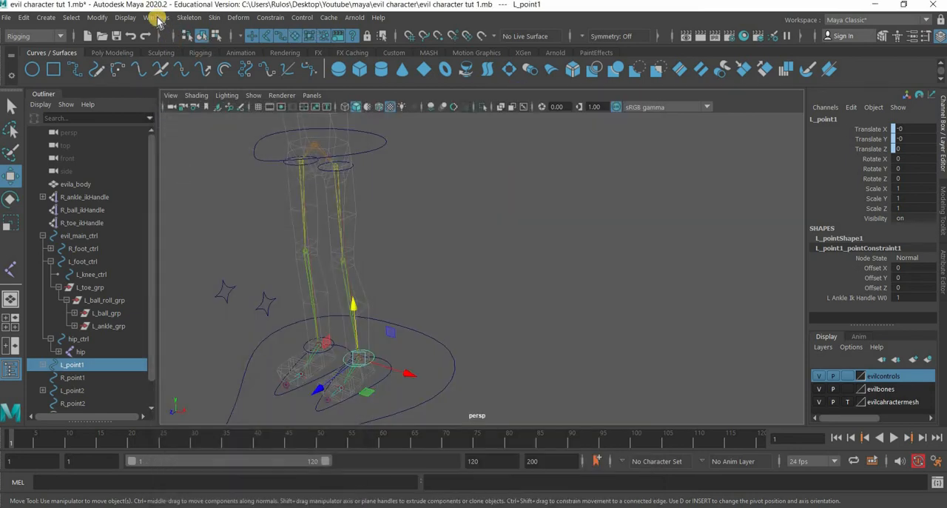
# - Open the Hypershade and create a Distance Between utility node in its work area
pyautogui.click(156, 18)
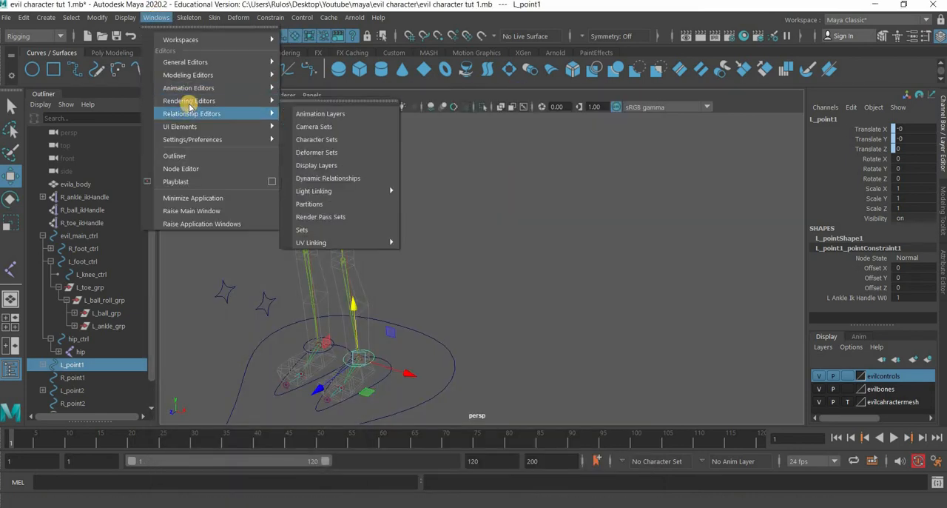
pyautogui.moveTo(188, 101)
pyautogui.click(328, 127)
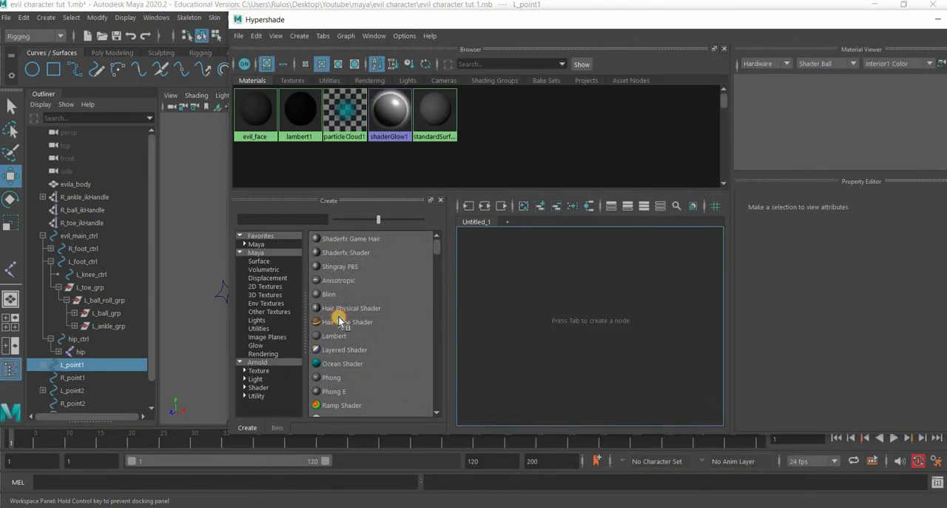
pyautogui.click(230, 343)
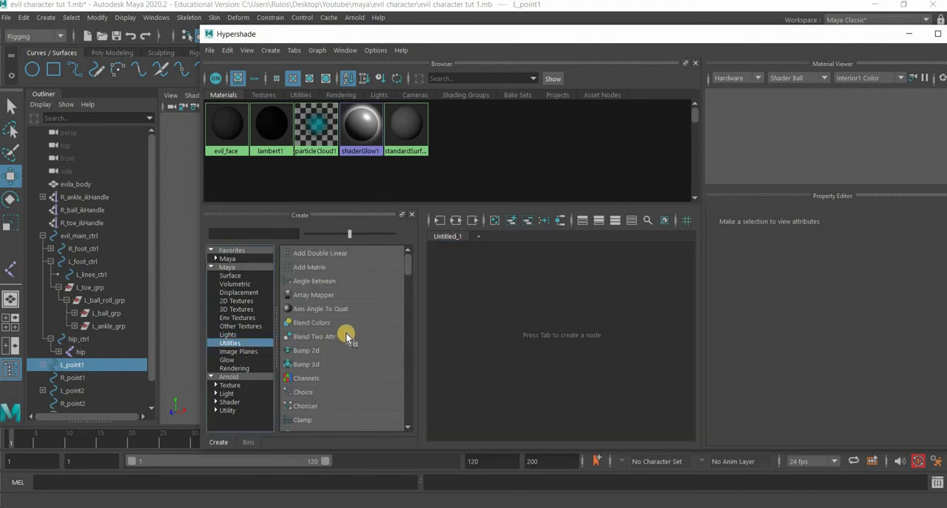
pyautogui.scroll(-1, 346, 332)
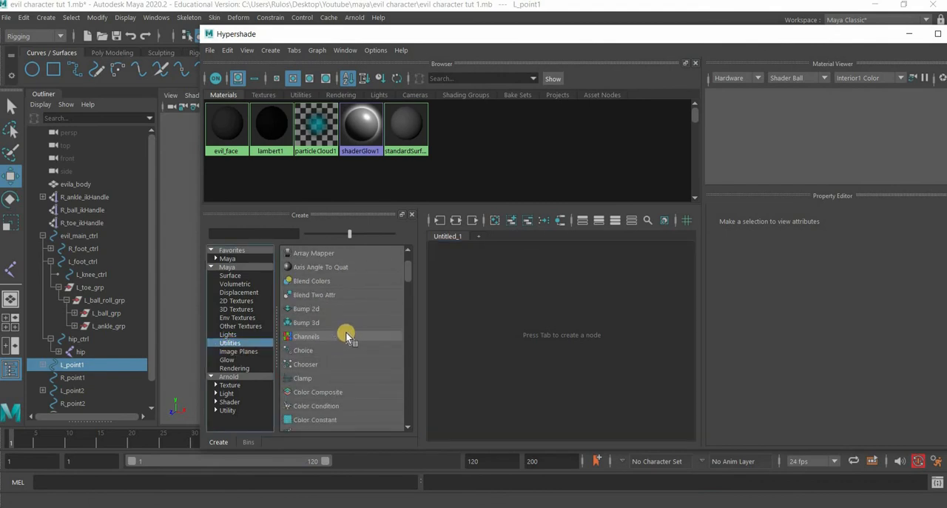
pyautogui.scroll(-1, 346, 332)
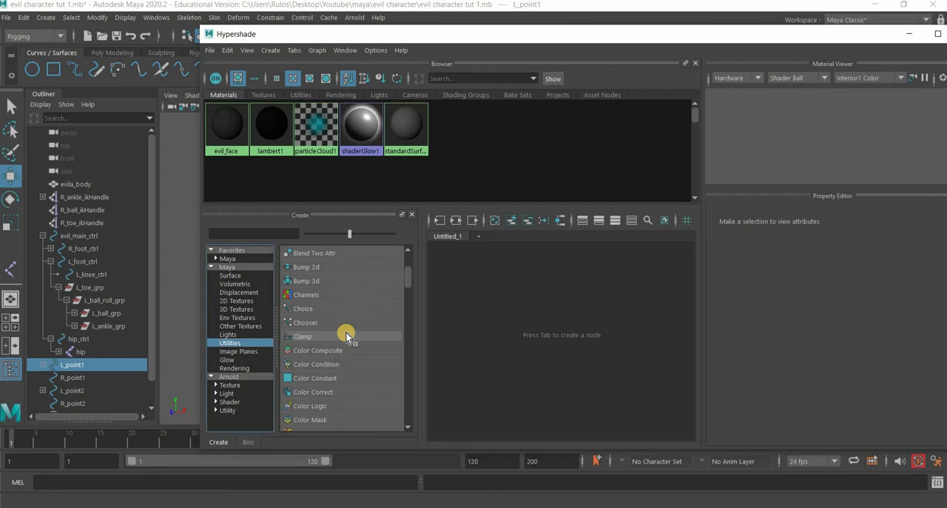
pyautogui.scroll(-3, 346, 331)
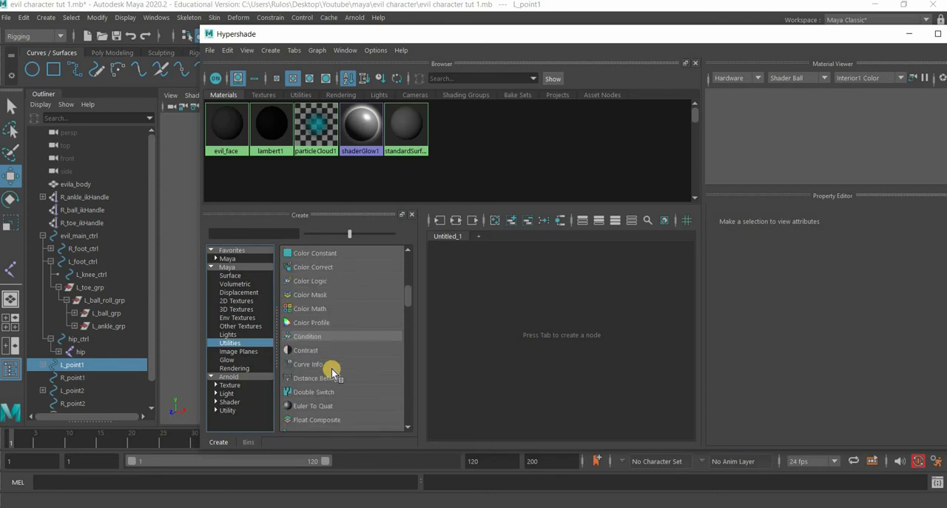
pyautogui.click(328, 378)
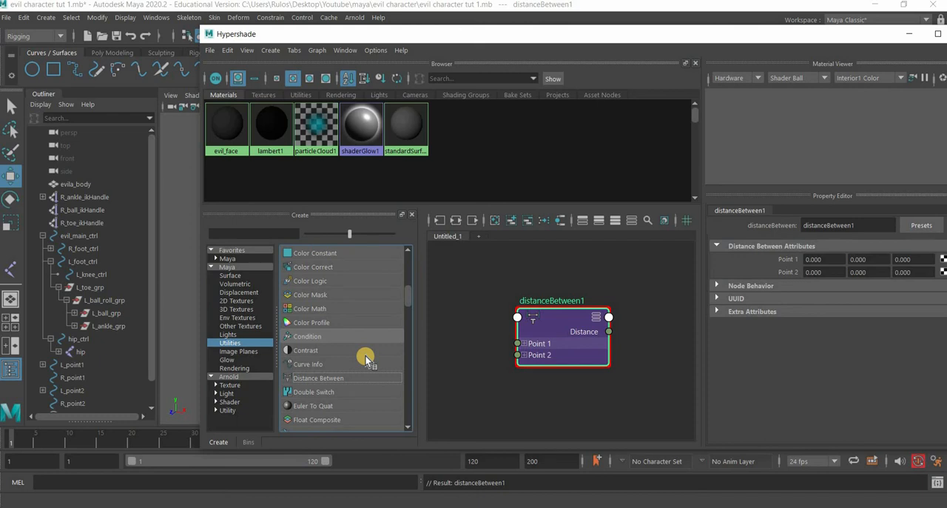
# - Create a Multiply Divide utility node and place it beside the distanceBetween1 node
pyautogui.scroll(-3, 364, 358)
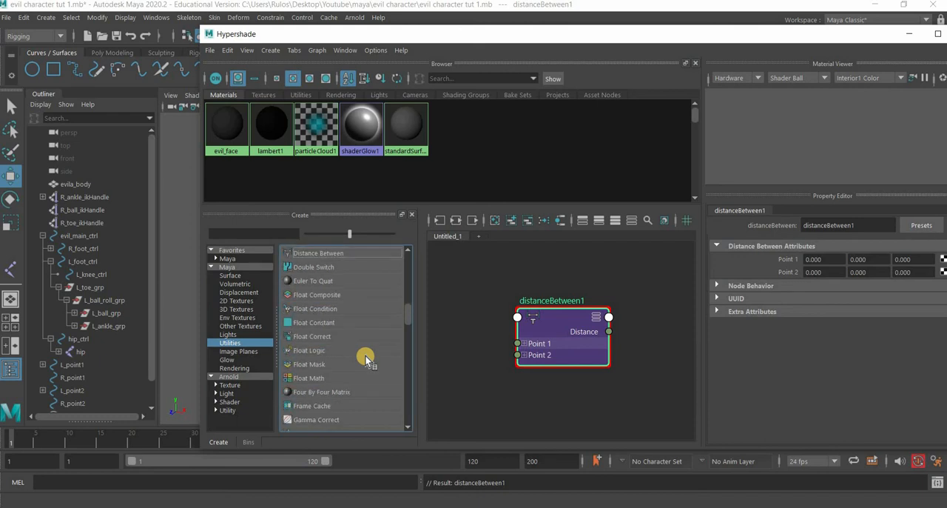
pyautogui.scroll(-1, 365, 354)
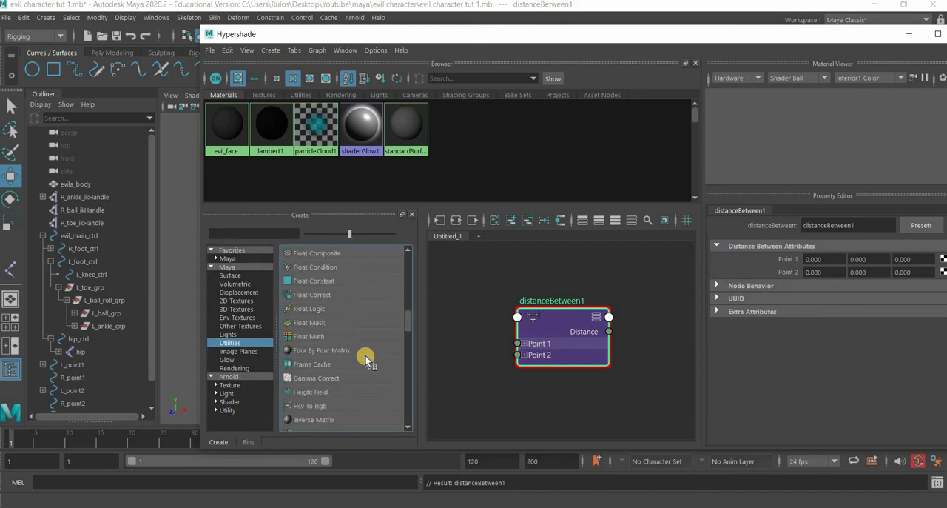
pyautogui.scroll(-2, 365, 354)
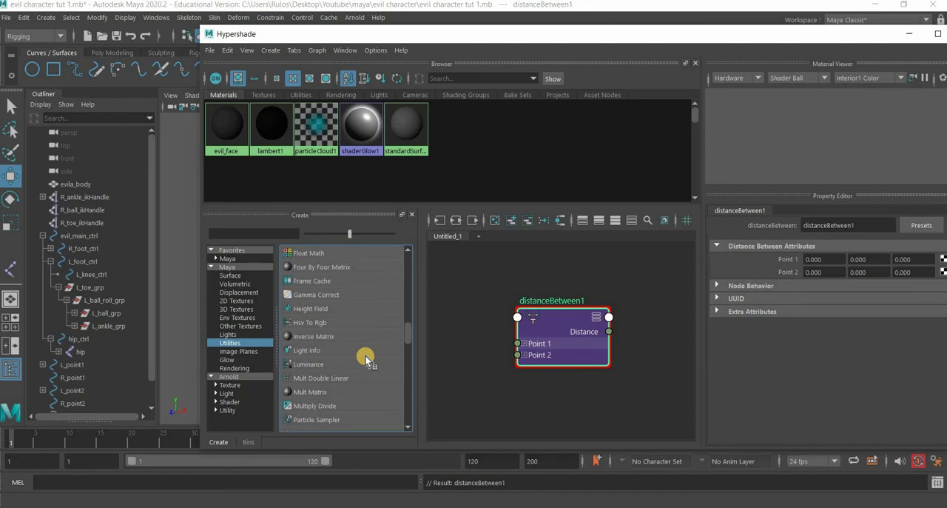
pyautogui.click(318, 407)
pyautogui.scroll(-3, 541, 375)
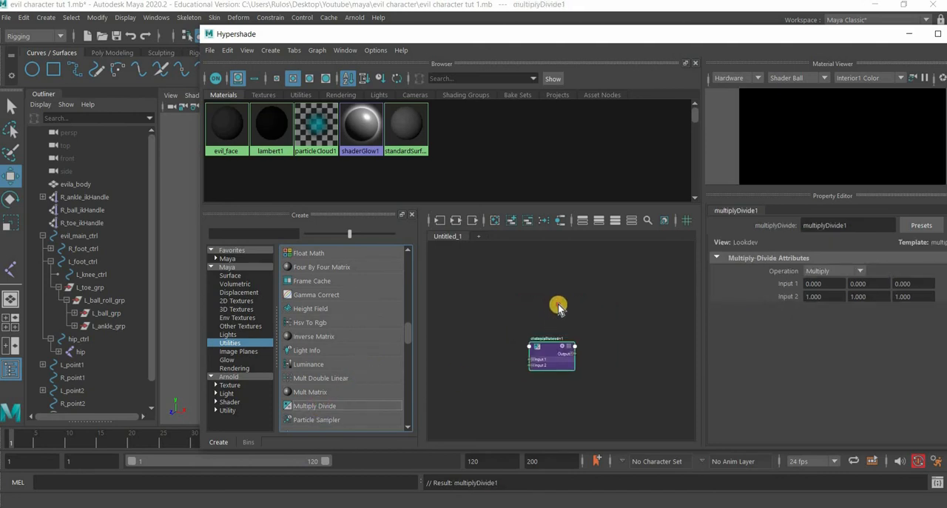
pyautogui.scroll(3, 559, 308)
pyautogui.moveTo(592, 389); pyautogui.dragTo(614, 436)
pyautogui.scroll(-2, 565, 349)
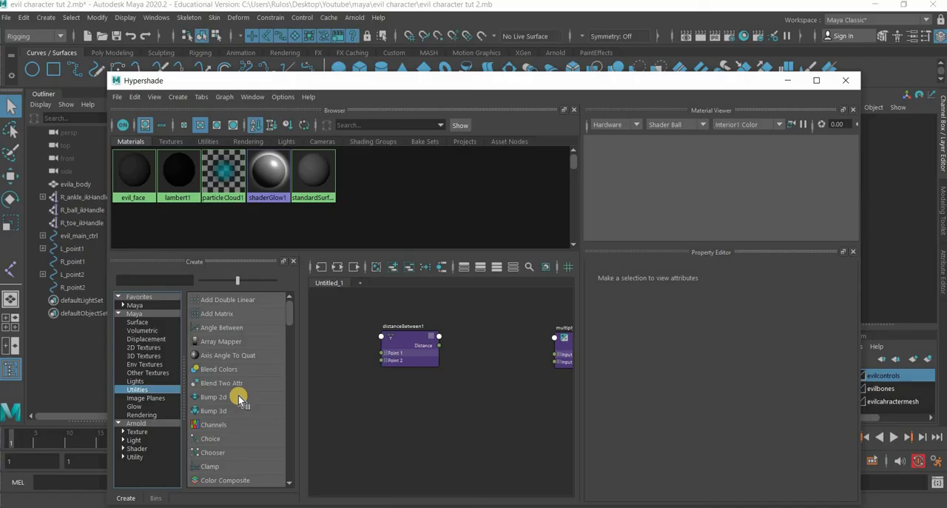
# - Create a Condition utility node and arrange it between the distanceBetween1 and multiplyDivide1 nodes
pyautogui.scroll(-2, 238, 396)
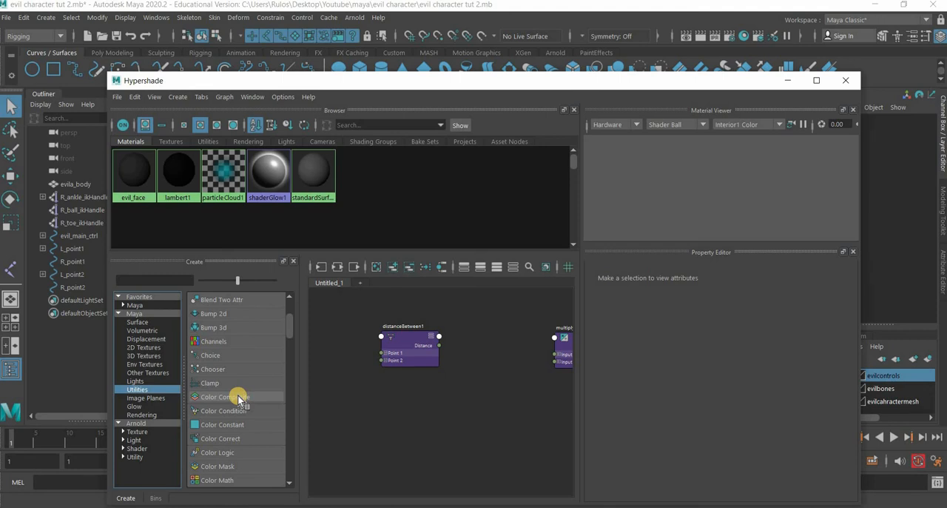
pyautogui.scroll(-1, 238, 397)
pyautogui.click(220, 467)
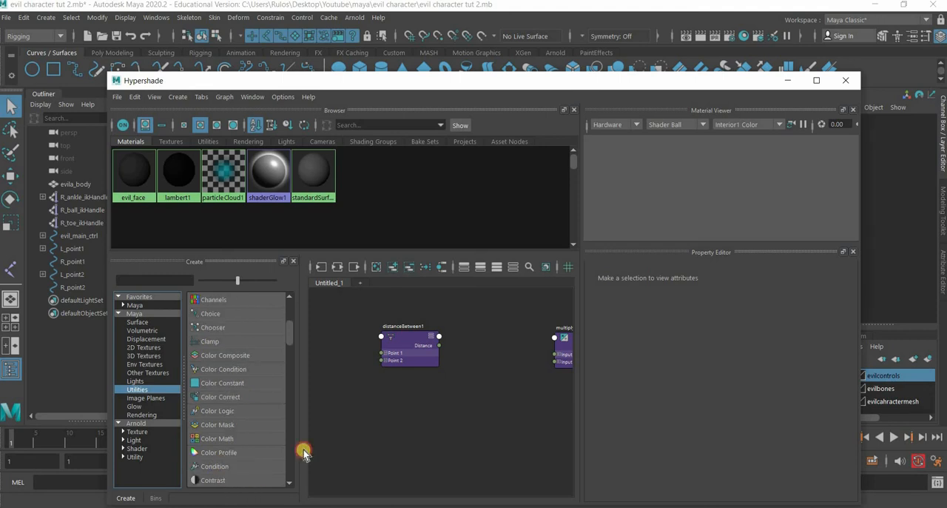
pyautogui.keyDown('alt'); pyautogui.moveTo(499, 420); pyautogui.dragTo(453, 444, button='middle'); pyautogui.keyUp('alt')
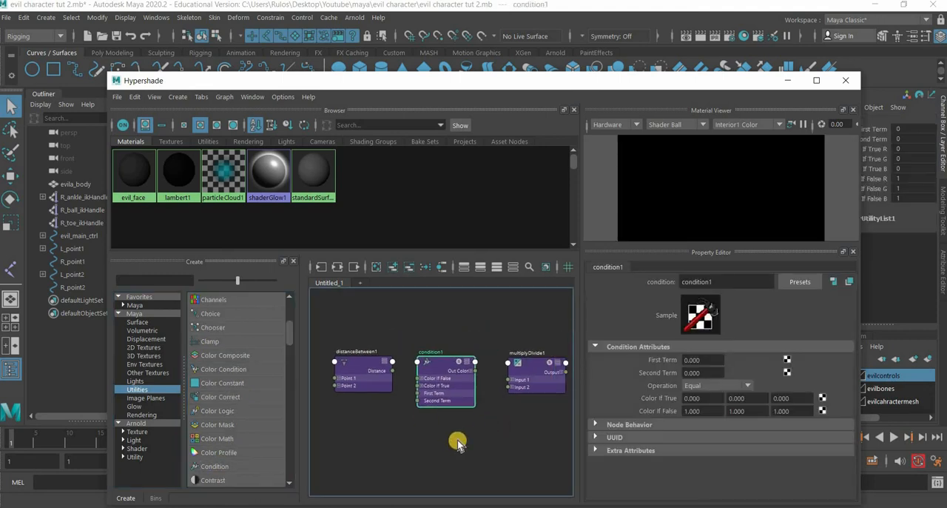
pyautogui.keyDown('alt'); pyautogui.moveTo(456, 444); pyautogui.dragTo(573, 348, button='right'); pyautogui.keyUp('alt')
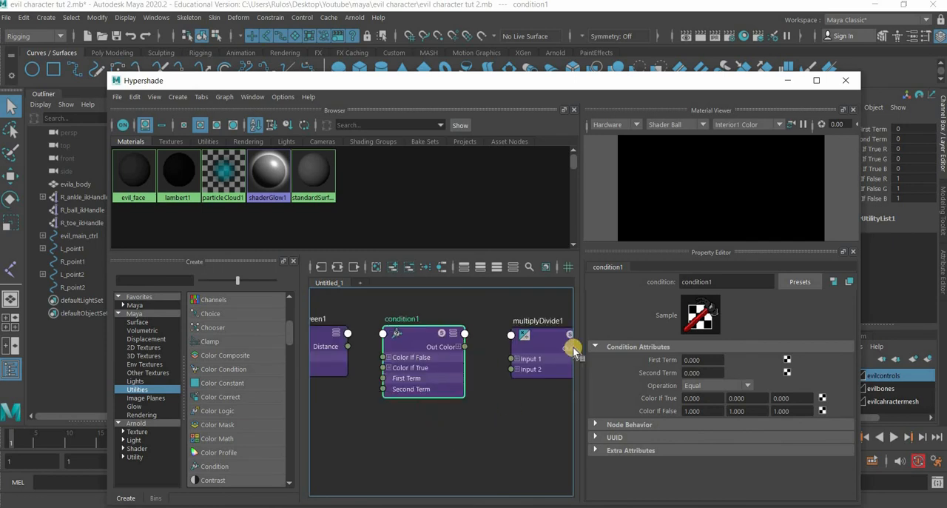
pyautogui.moveTo(546, 338); pyautogui.dragTo(544, 336)
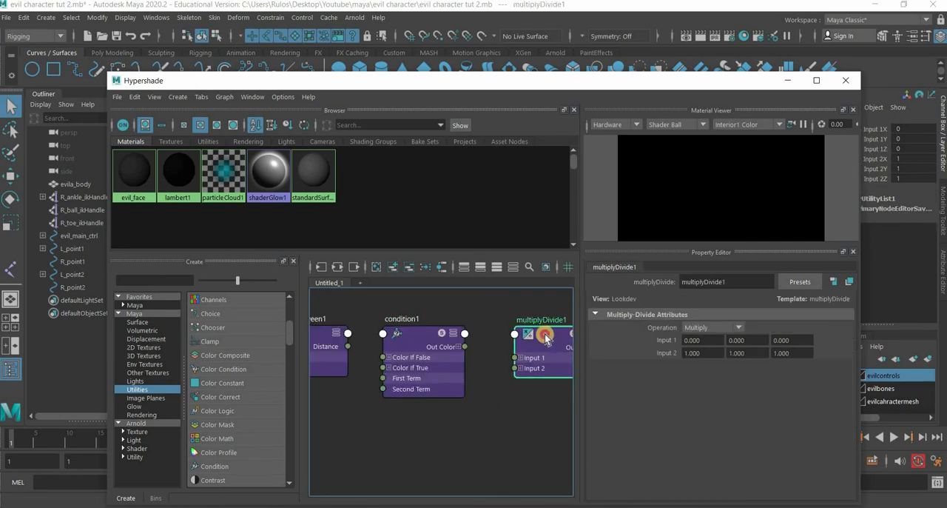
pyautogui.click(415, 332)
pyautogui.keyDown('alt'); pyautogui.moveTo(365, 442); pyautogui.dragTo(406, 447, button='middle'); pyautogui.keyUp('alt')
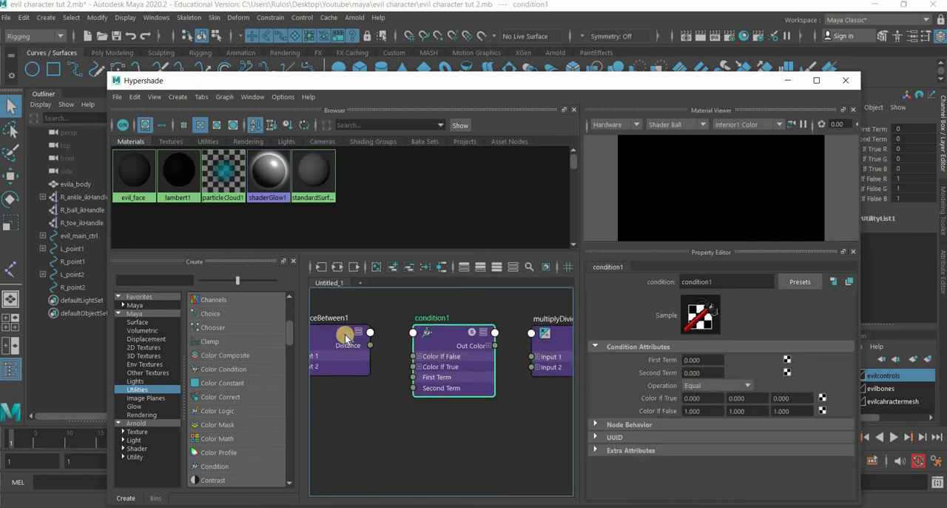
pyautogui.click(347, 333)
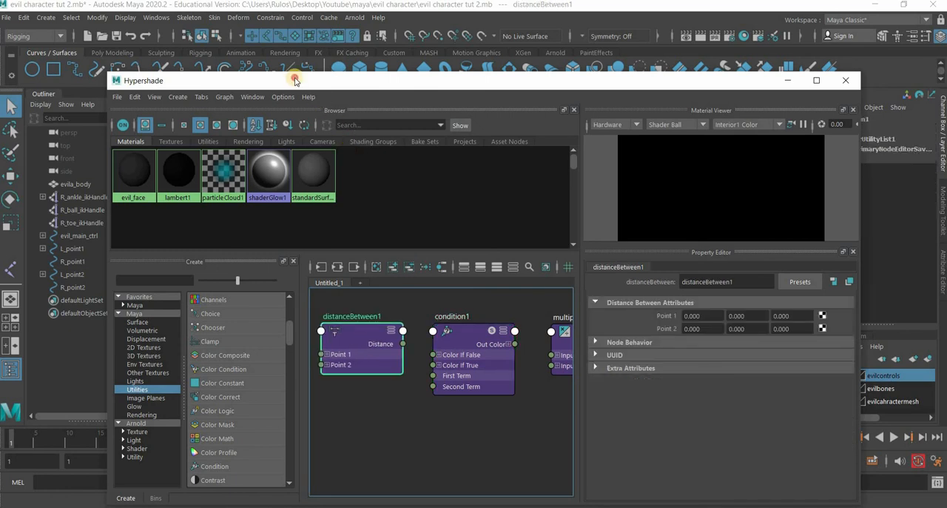
# - Uncover the leg beside the Hypershade and load L_point1 as the Connection Editor's output source, with its non-keyable attributes hidden
pyautogui.moveTo(295, 79); pyautogui.dragTo(647, 57)
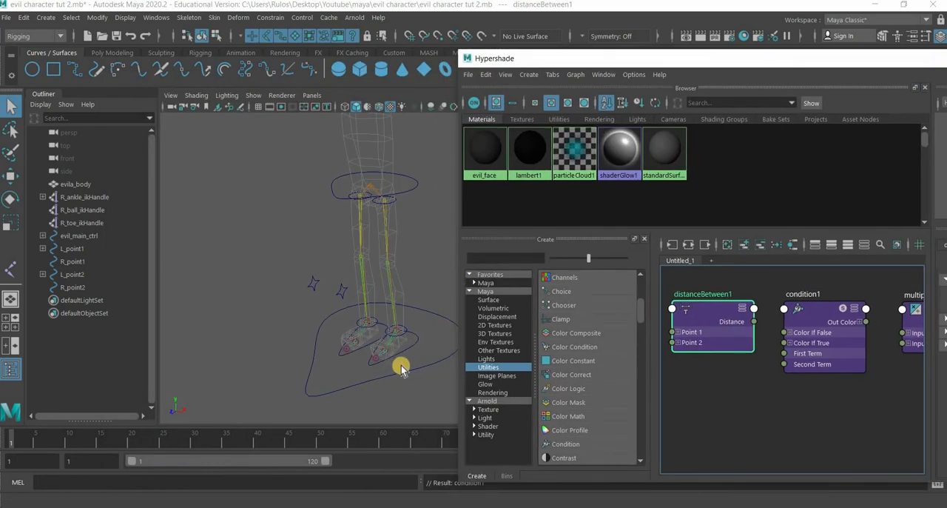
pyautogui.keyDown('alt'); pyautogui.moveTo(336, 362); pyautogui.dragTo(309, 360); pyautogui.keyUp('alt')
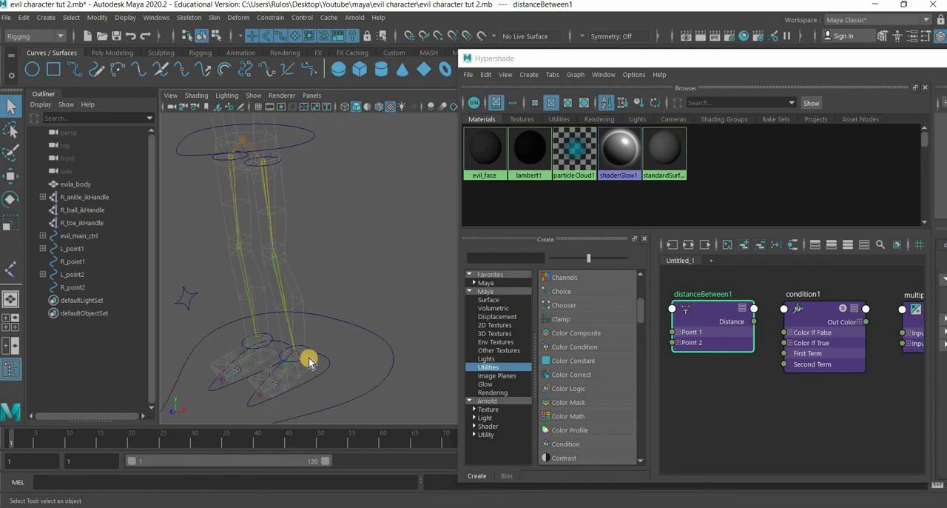
pyautogui.click(309, 356)
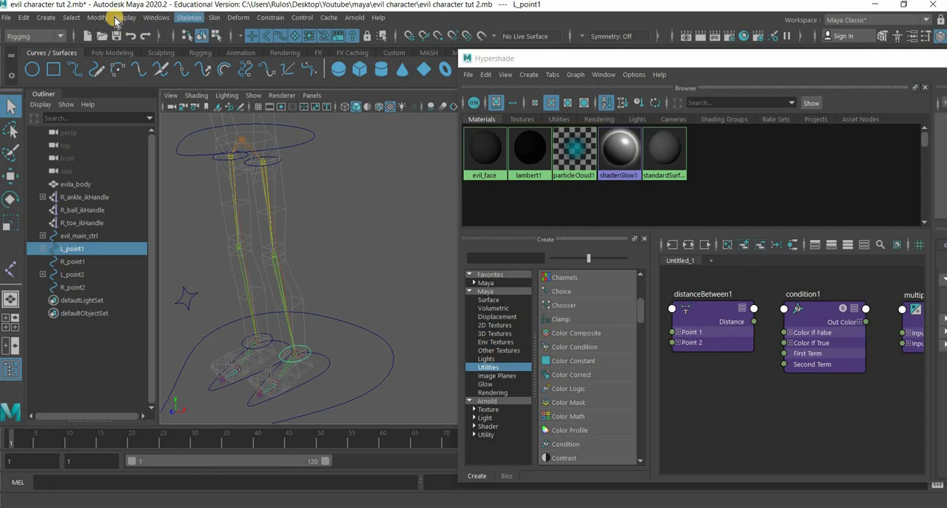
pyautogui.click(157, 17)
pyautogui.moveTo(271, 62)
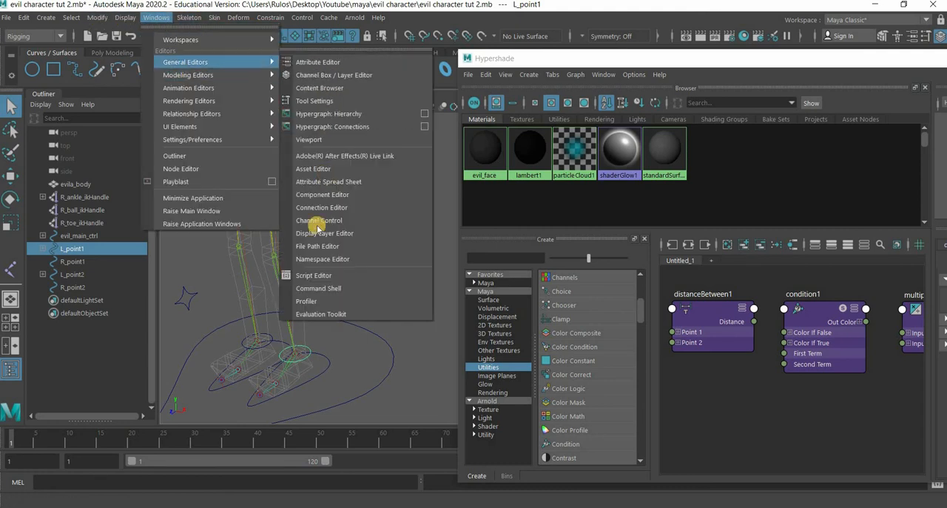
pyautogui.click(379, 207)
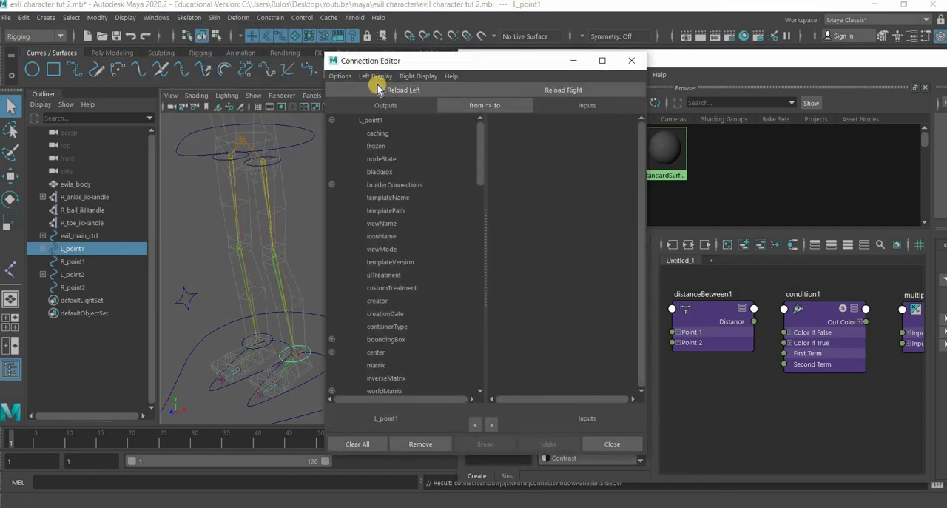
pyautogui.click(375, 75)
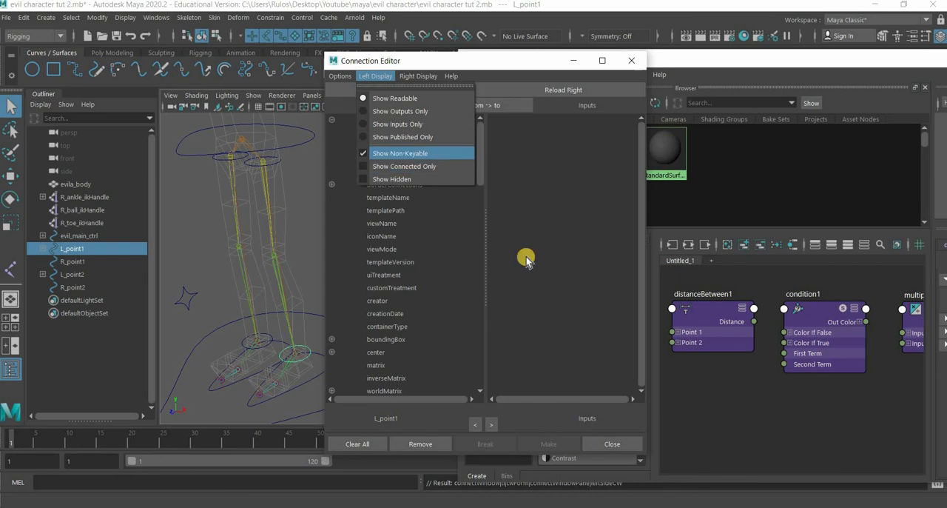
# - Load distanceBetween1 as the connection target with non-keyable inputs shown, and connect L_point1's translate to its point1
pyautogui.click(709, 304)
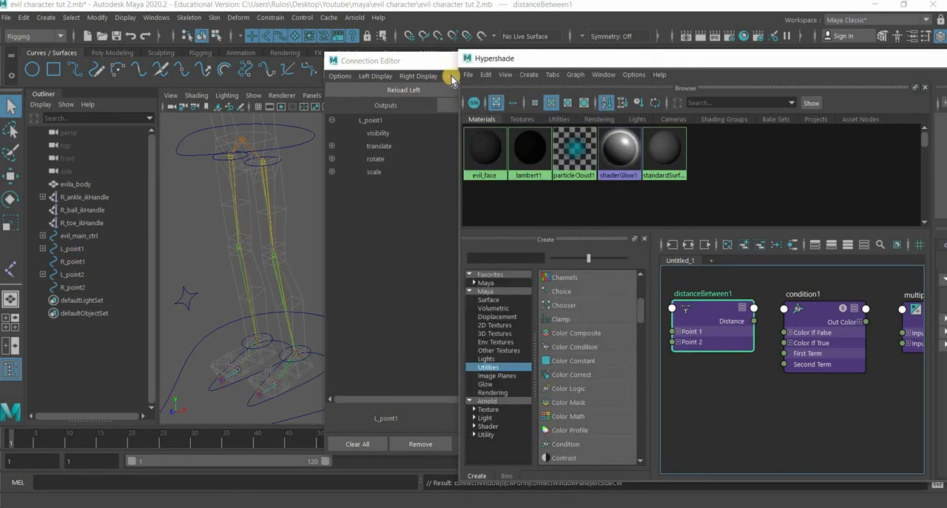
pyautogui.click(557, 91)
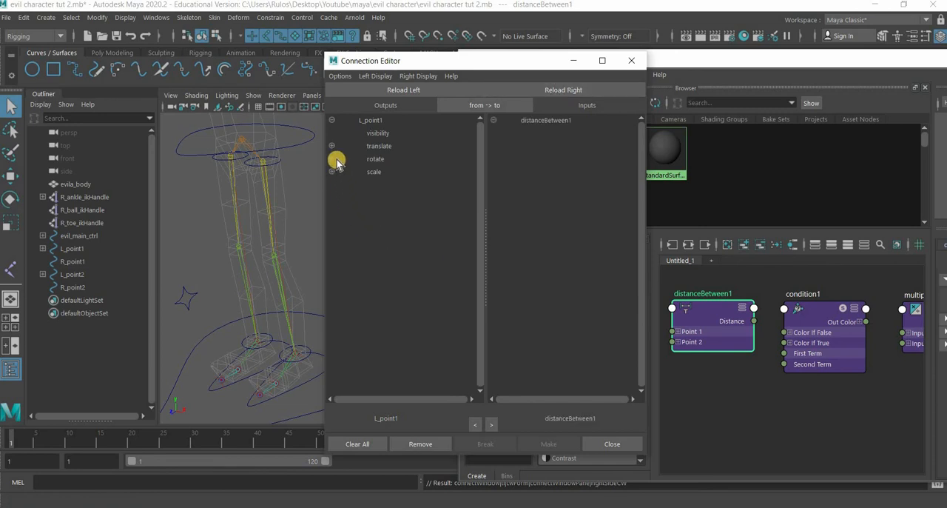
pyautogui.click(382, 148)
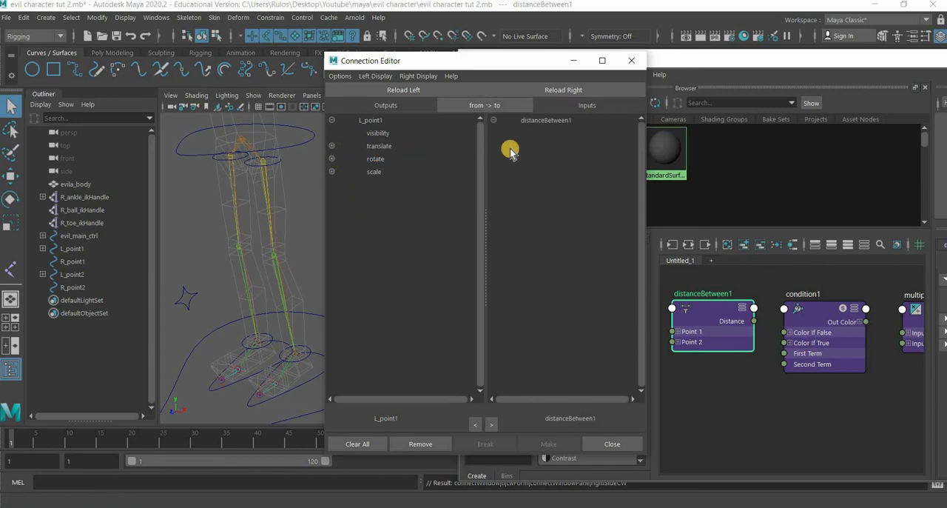
pyautogui.click(423, 77)
pyautogui.click(440, 154)
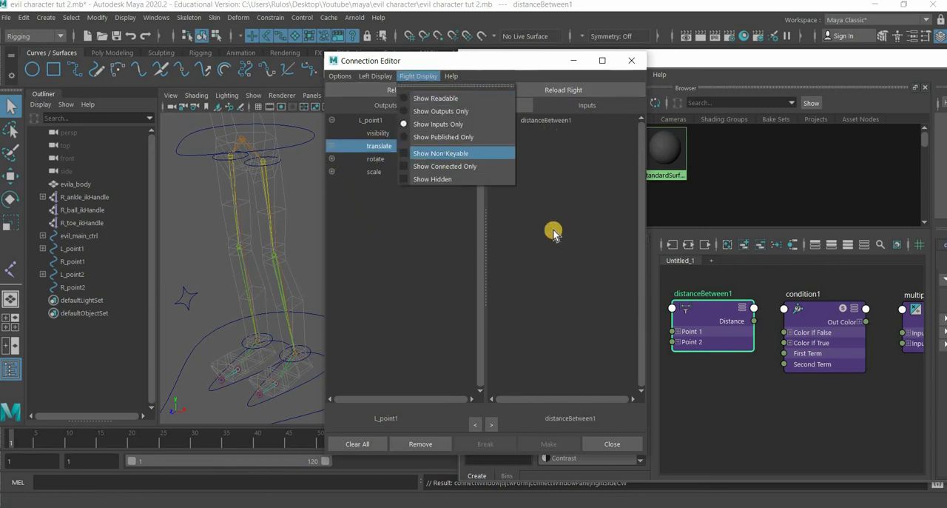
pyautogui.click(537, 171)
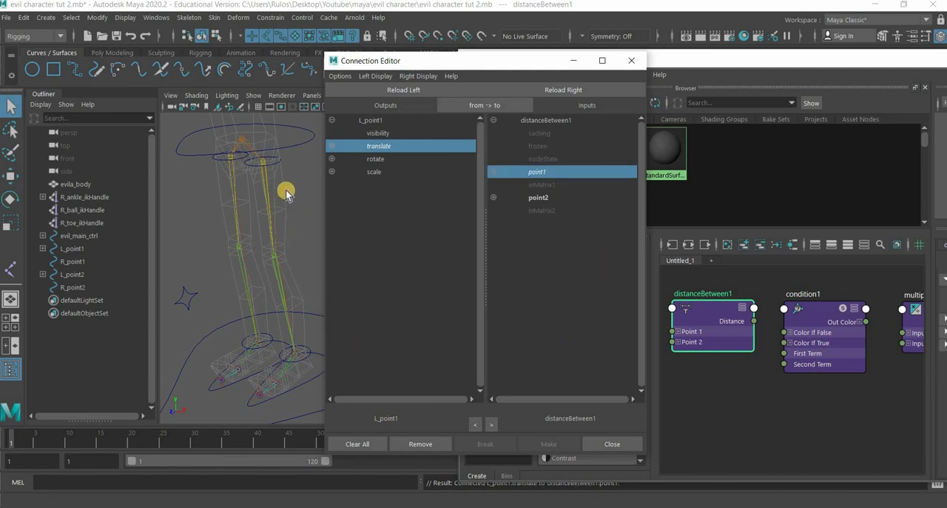
# - Connect L_point2's translate to distanceBetween1's point2, close the Connection Editor and bring the whole Hypershade back into view
pyautogui.click(276, 164)
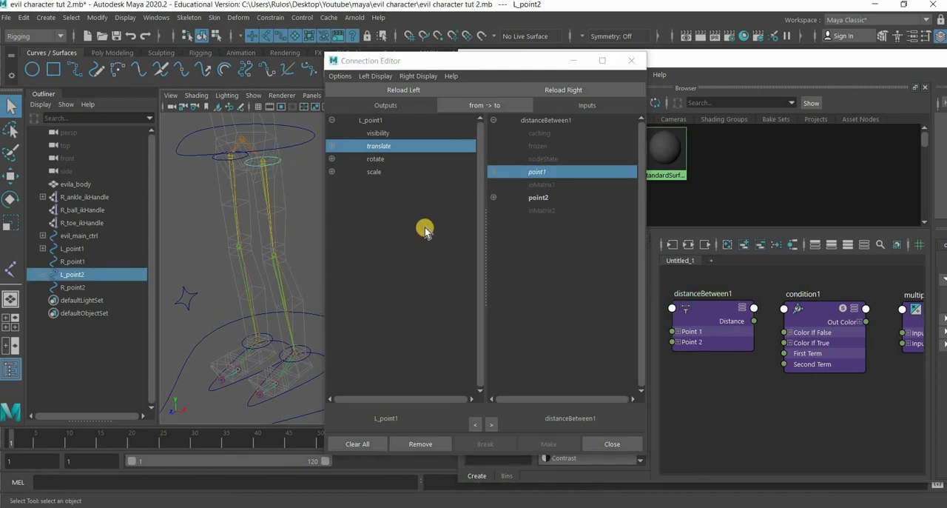
pyautogui.click(405, 93)
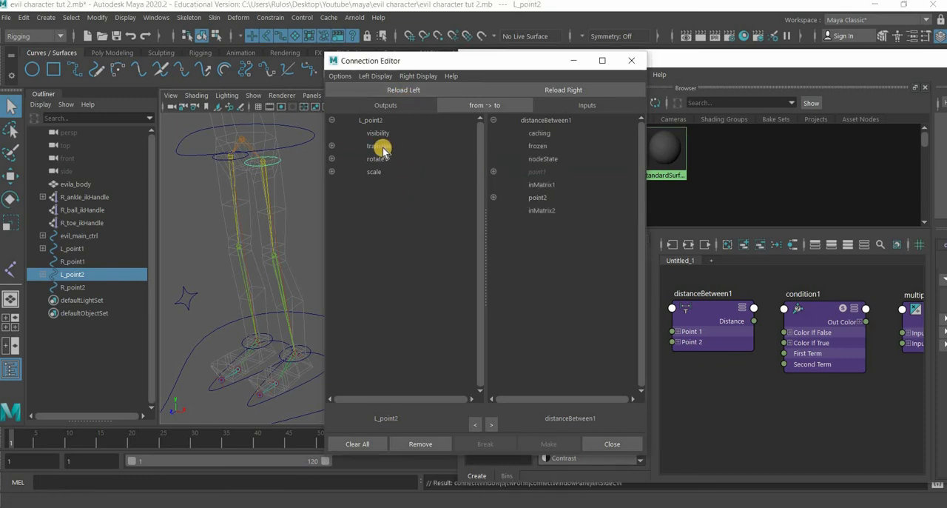
pyautogui.click(382, 148)
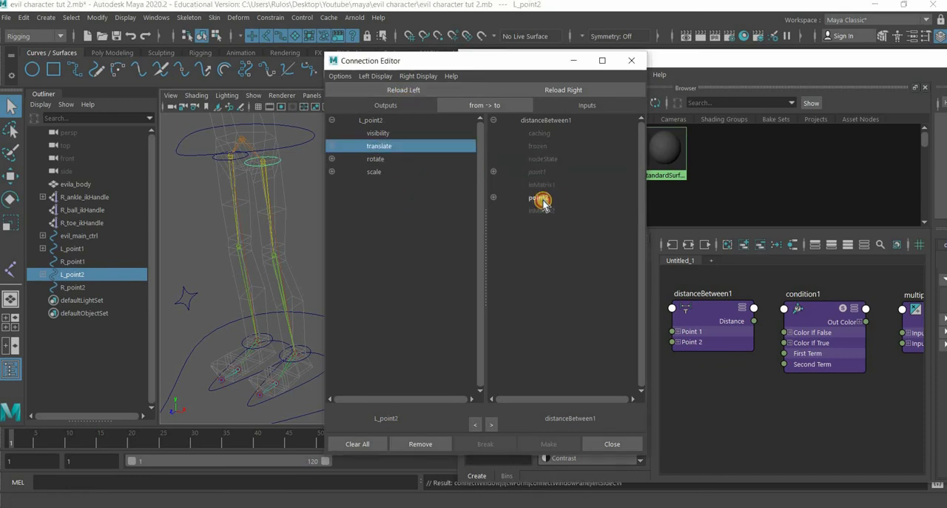
pyautogui.click(541, 199)
pyautogui.click(635, 63)
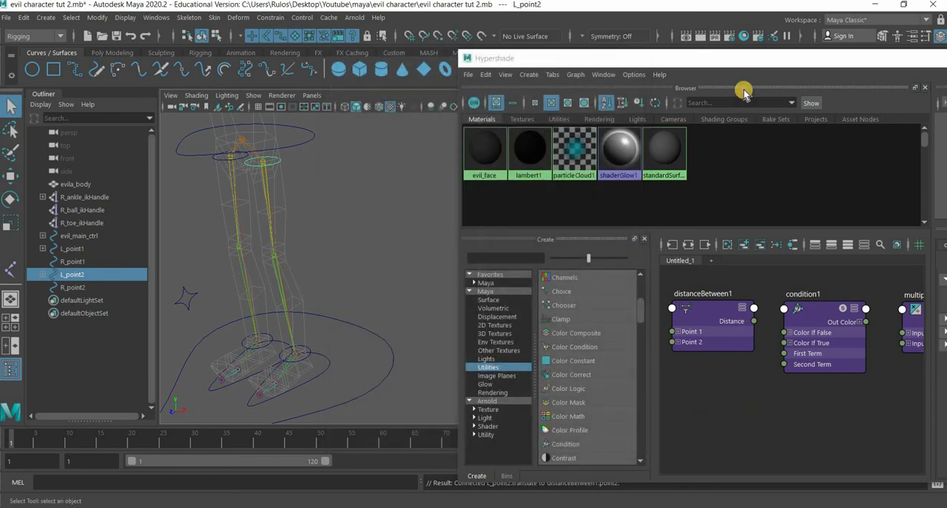
pyautogui.moveTo(628, 61); pyautogui.dragTo(280, 51)
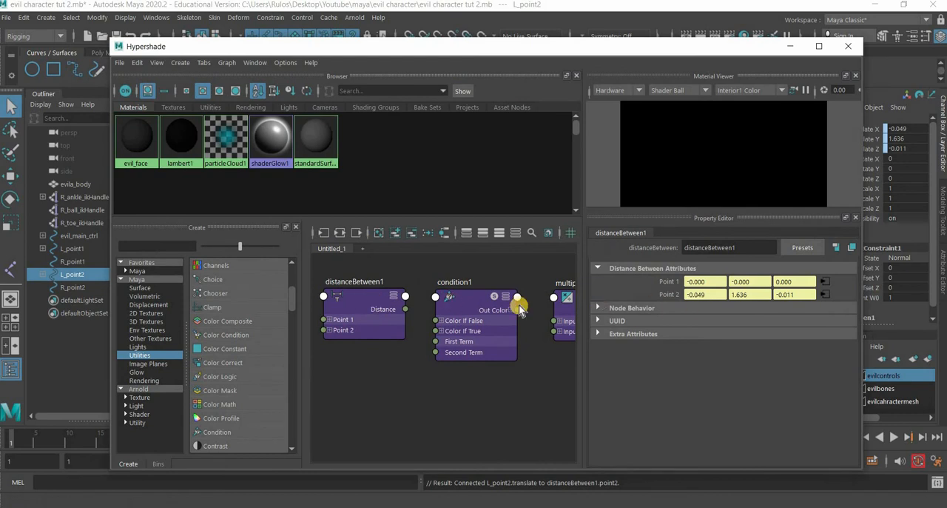
# - Copy distanceBetween1's Point 2 Y value, 1.636, into condition1's Second Term and first Color If False field, and set its operation to Greater Than
pyautogui.click(361, 305)
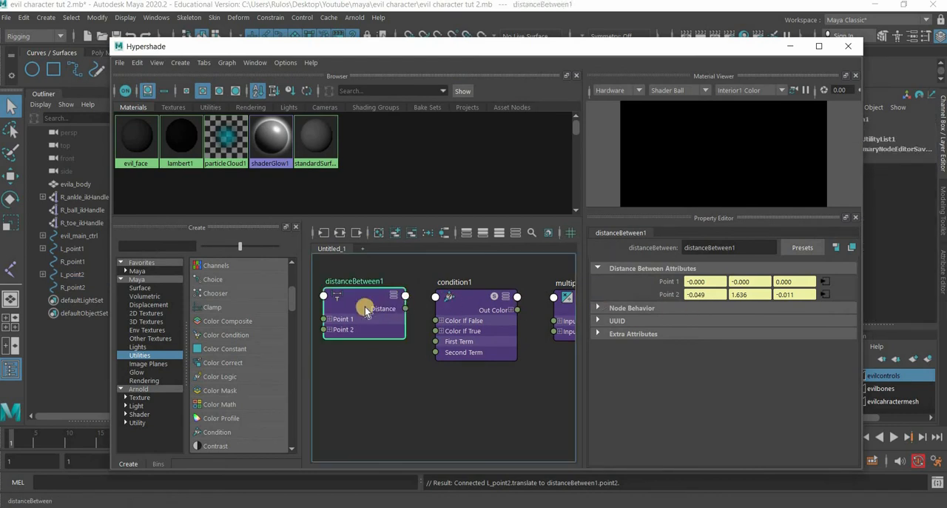
pyautogui.doubleClick(740, 294)
pyautogui.hotkey('ctrl', 'c')
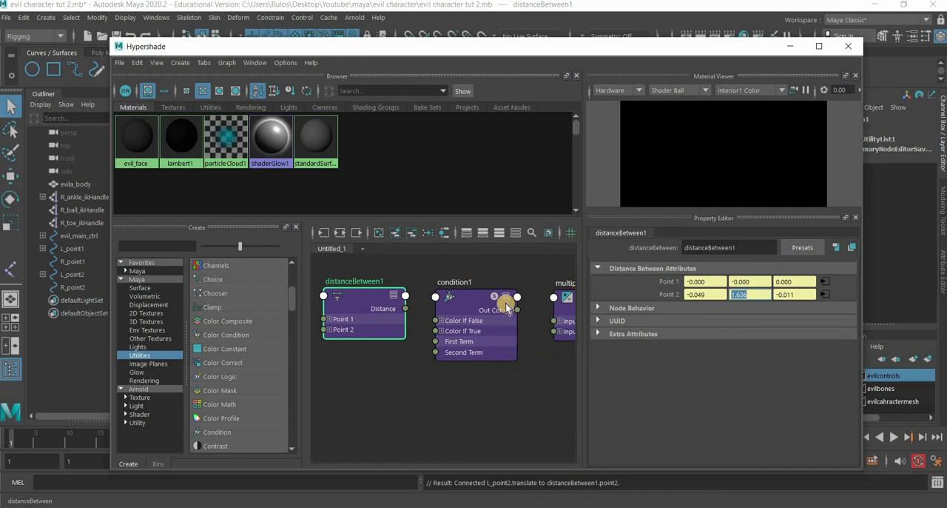
pyautogui.click(461, 296)
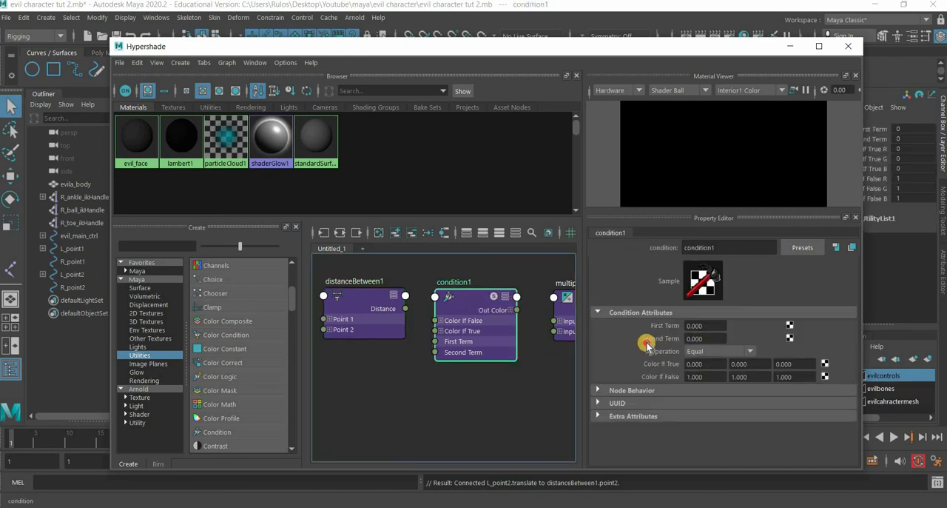
pyautogui.doubleClick(707, 339)
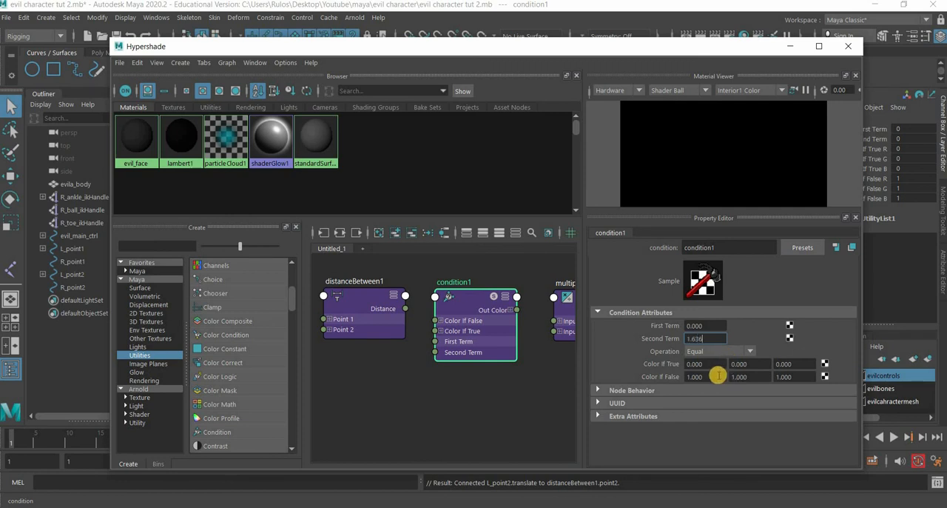
pyautogui.moveTo(719, 375); pyautogui.dragTo(638, 377)
pyautogui.hotkey('ctrl', 'v')
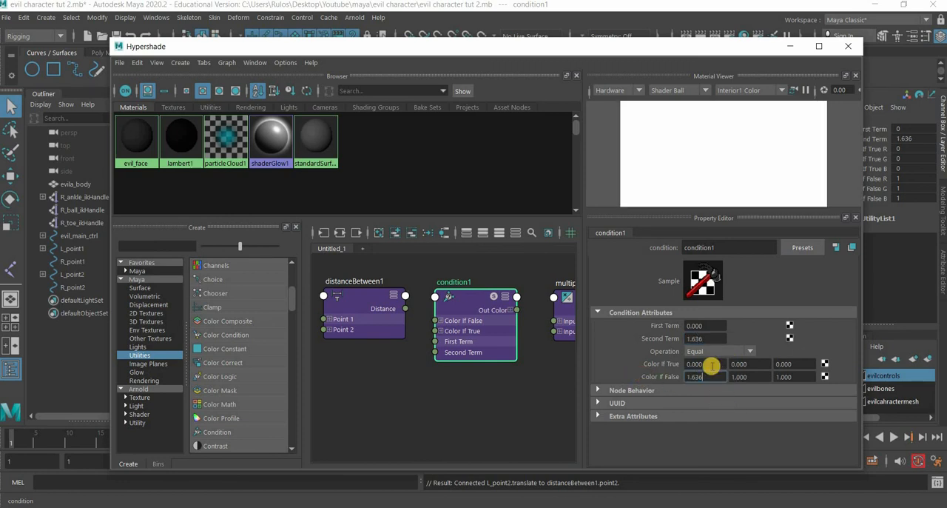
pyautogui.click(711, 351)
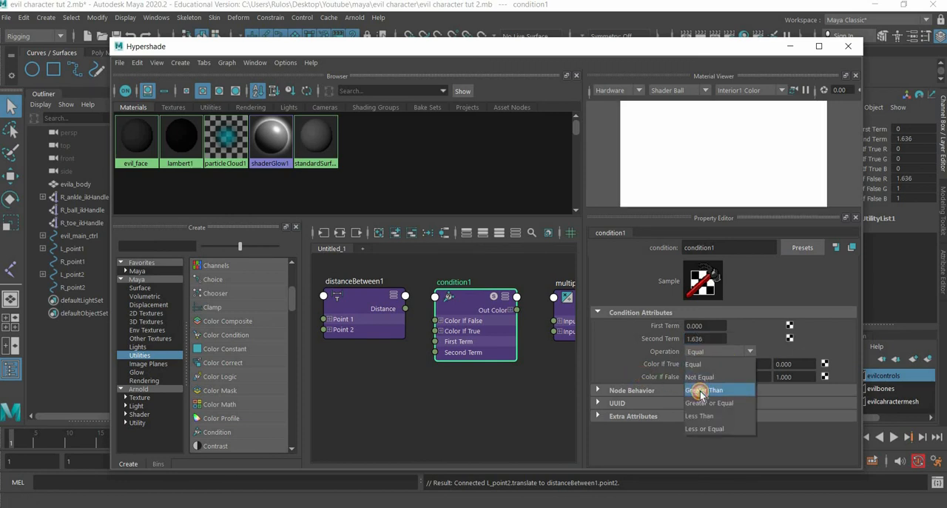
pyautogui.click(700, 391)
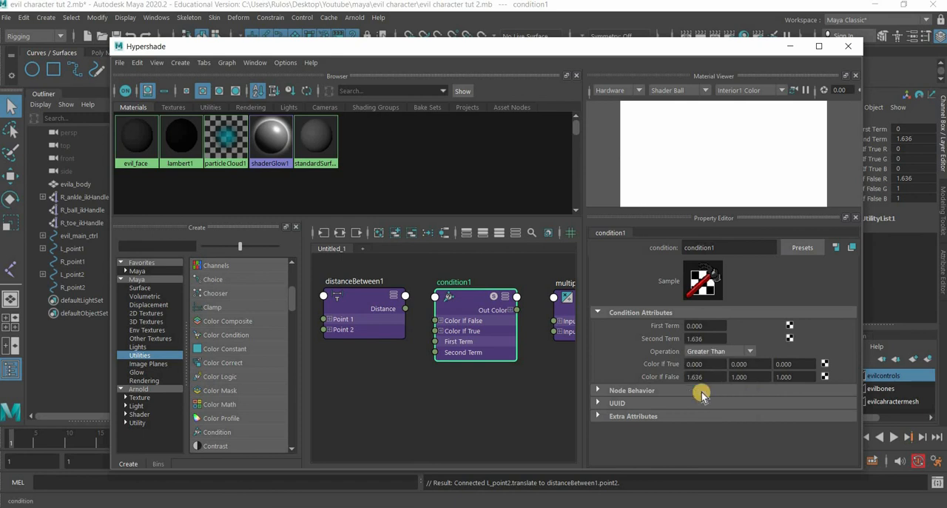
pyautogui.click(707, 325)
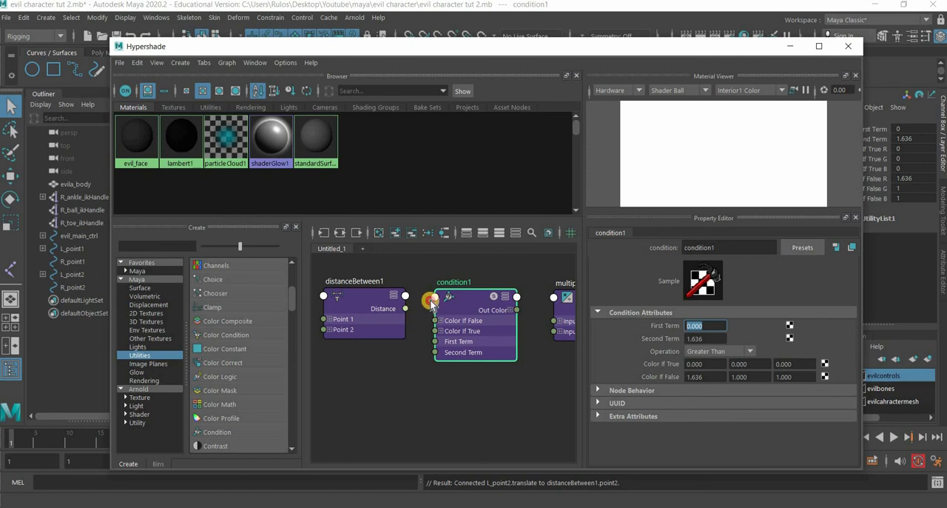
# - Connect distanceBetween1's Distance output to condition1's Color If True R and First Term
pyautogui.moveTo(430, 301); pyautogui.dragTo(436, 297)
pyautogui.moveTo(479, 318)
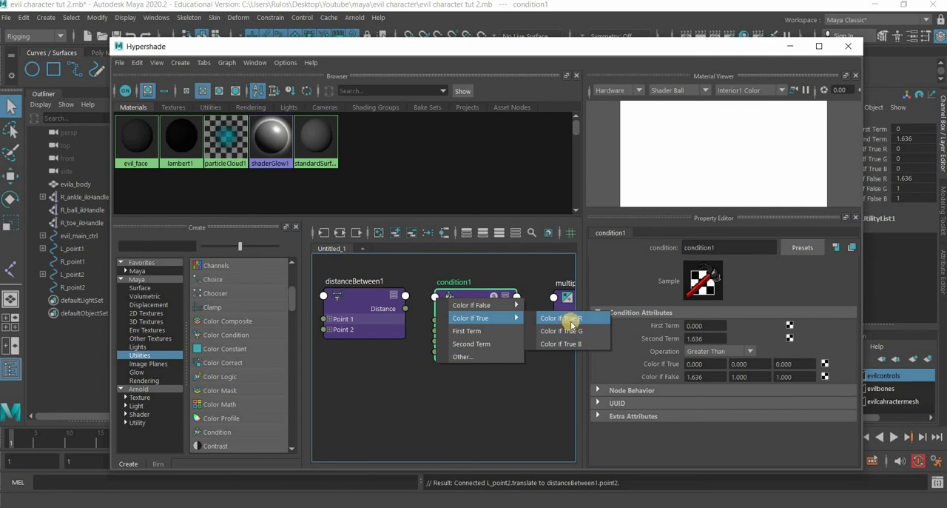
pyautogui.click(566, 319)
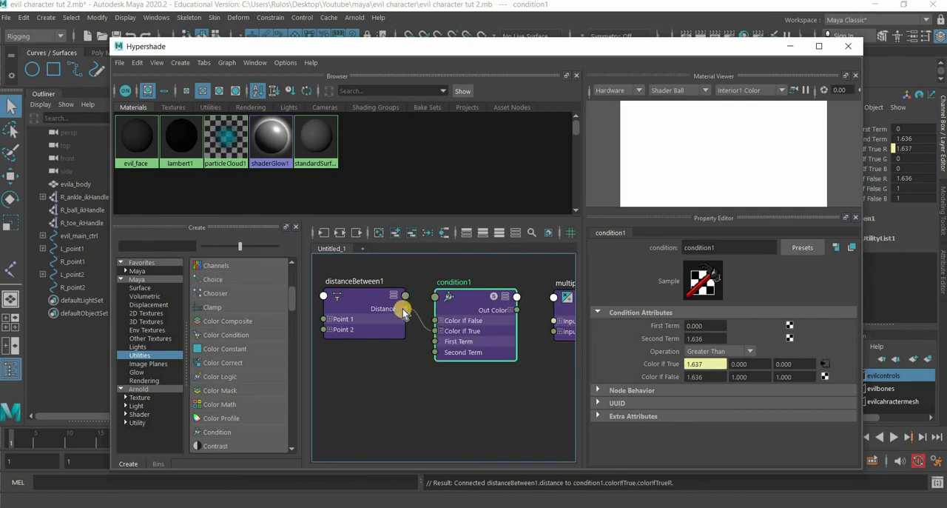
pyautogui.moveTo(434, 300); pyautogui.dragTo(436, 298)
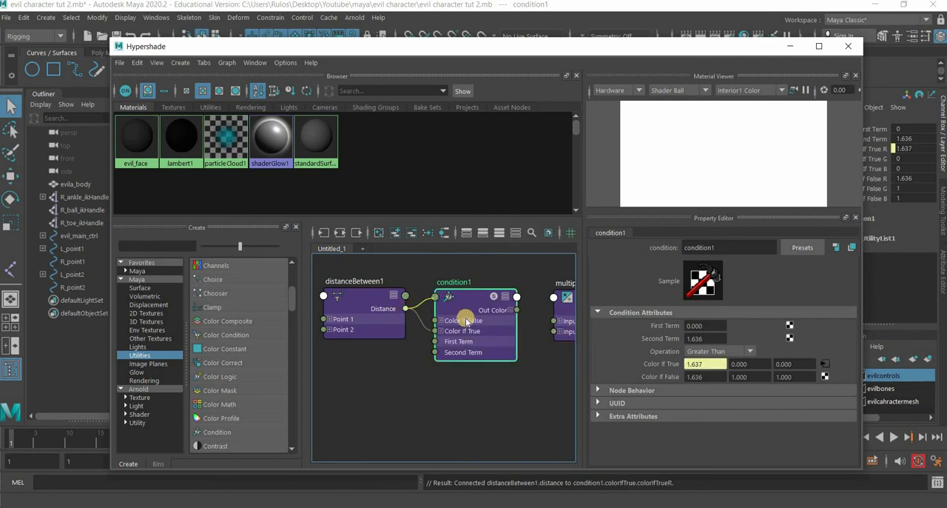
pyautogui.click(519, 324)
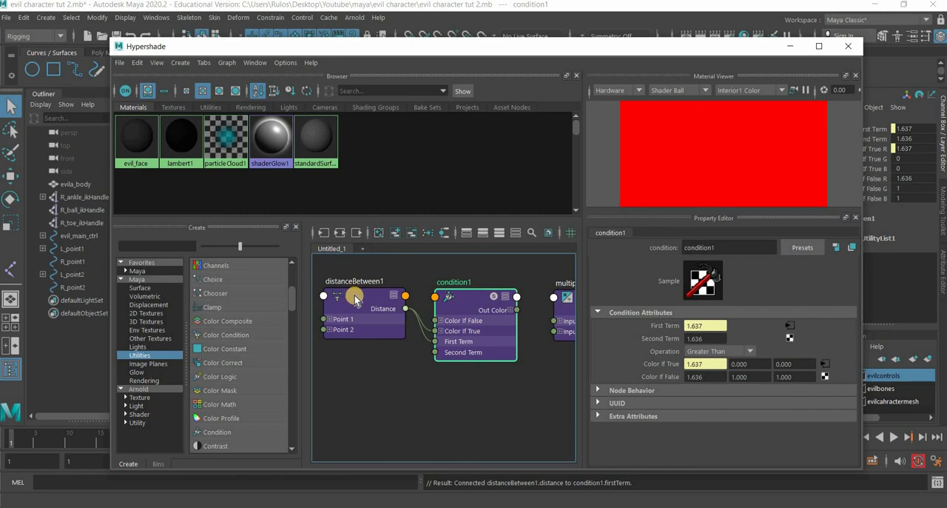
# - Space out the distanceBetween1, condition1 and multiplyDivide1 nodes in the graph
pyautogui.moveTo(356, 299); pyautogui.dragTo(346, 304)
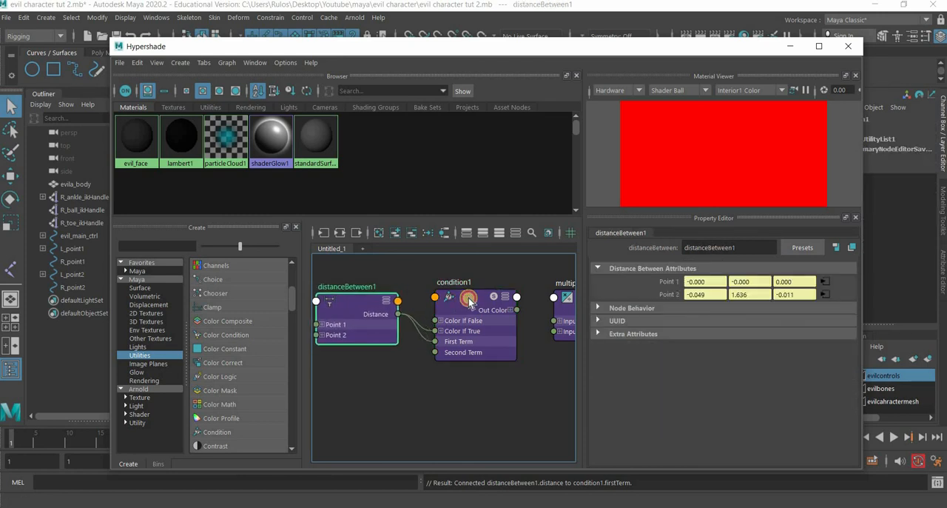
pyautogui.moveTo(469, 302); pyautogui.dragTo(479, 302)
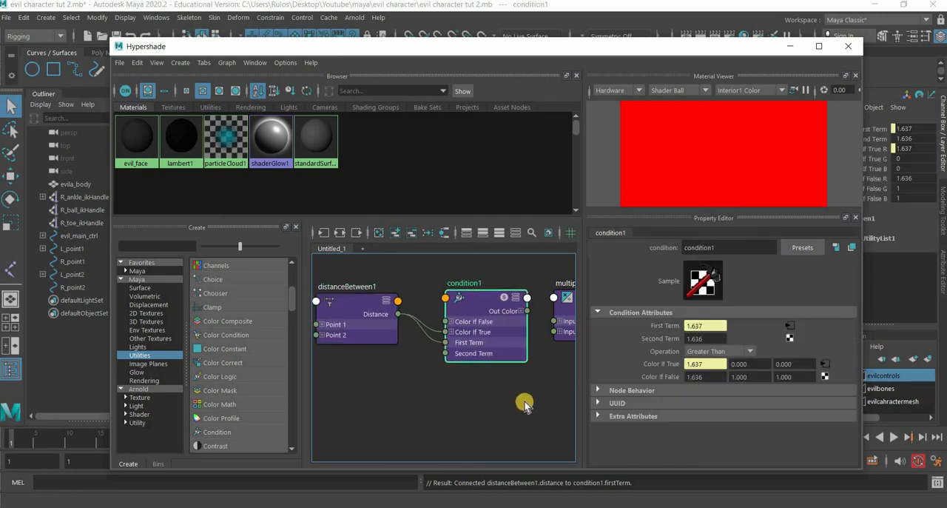
pyautogui.keyDown('alt'); pyautogui.moveTo(524, 405); pyautogui.dragTo(423, 423, button='middle'); pyautogui.keyUp('alt')
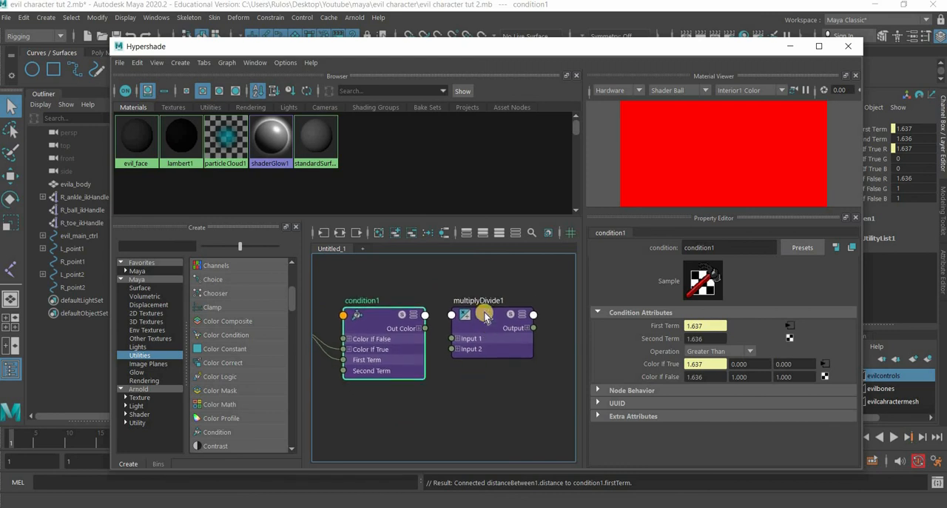
pyautogui.moveTo(484, 316); pyautogui.dragTo(502, 315)
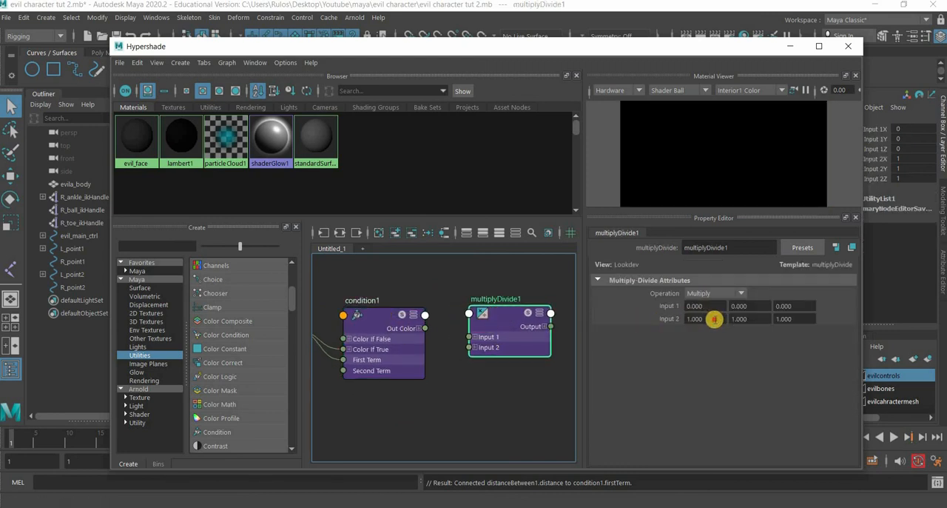
# - Set multiplyDivide1's first Input 2 value to 1.636 and its operation to Divide
pyautogui.moveTo(715, 319); pyautogui.dragTo(651, 333)
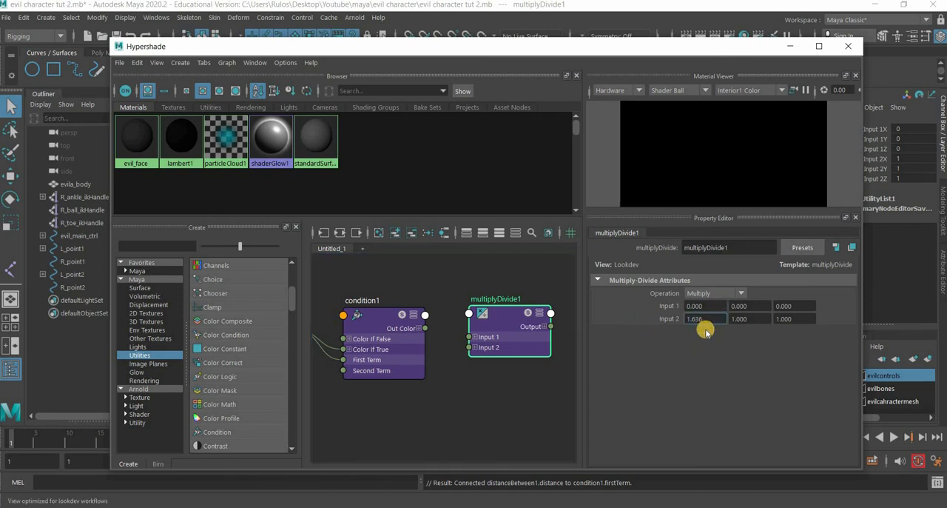
pyautogui.click(714, 293)
pyautogui.click(708, 309)
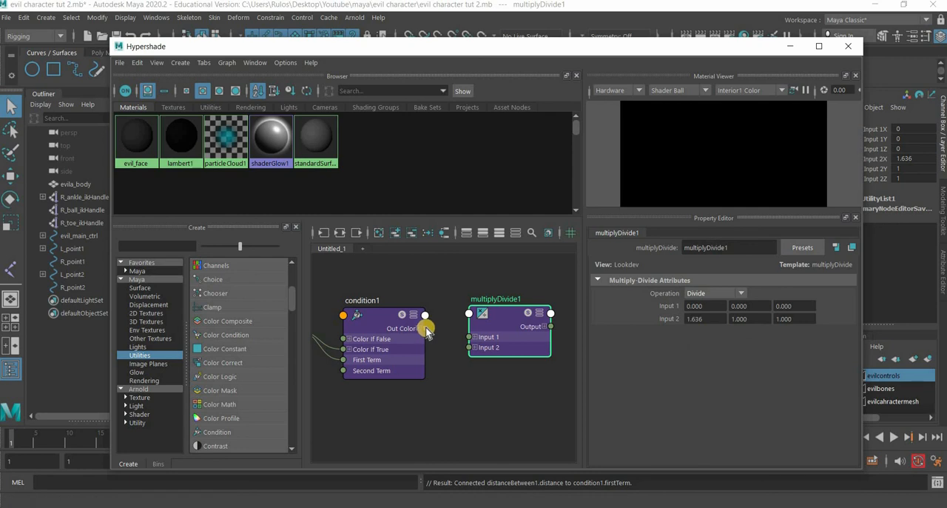
# - Connect condition1's Out Color to multiplyDivide1's Input 1, and reselect multiplyDivide1 after reviewing the condition1 attributes
pyautogui.moveTo(427, 329); pyautogui.dragTo(513, 326)
pyautogui.click(513, 326)
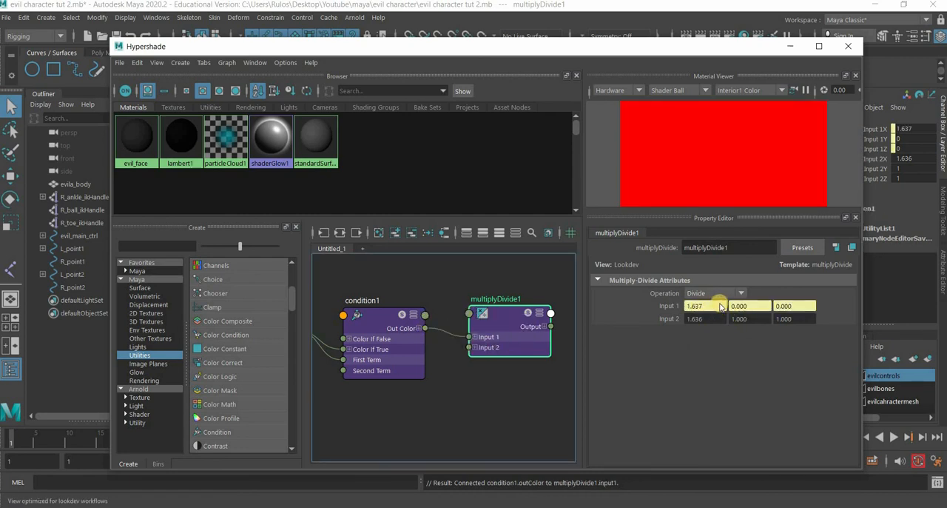
pyautogui.click(368, 320)
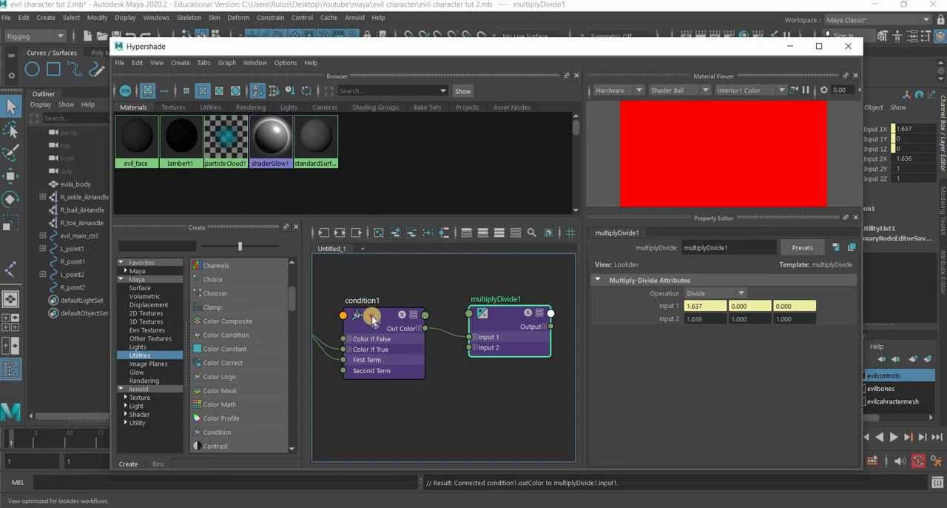
pyautogui.click(509, 317)
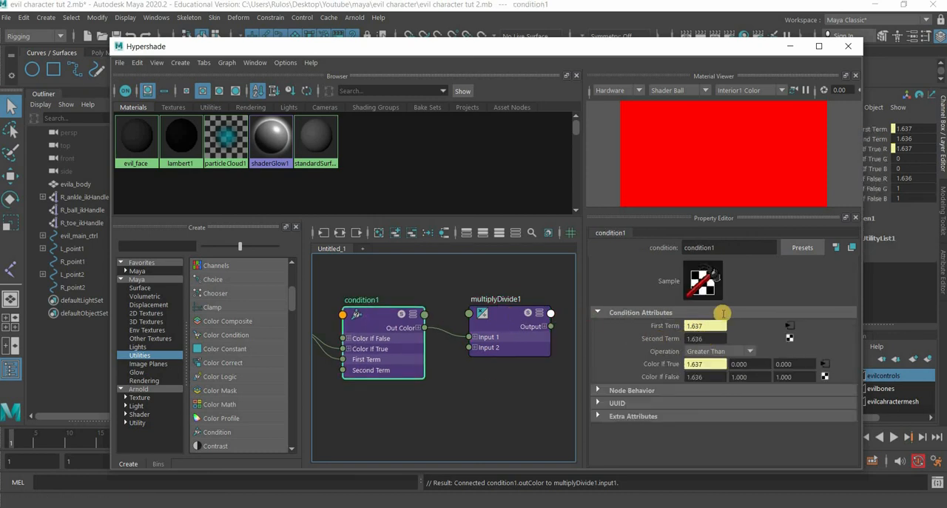
# - Move the Hypershade aside and open the Connection Editor with multiplyDivide1 loaded as the output source
pyautogui.moveTo(228, 45); pyautogui.dragTo(334, 141)
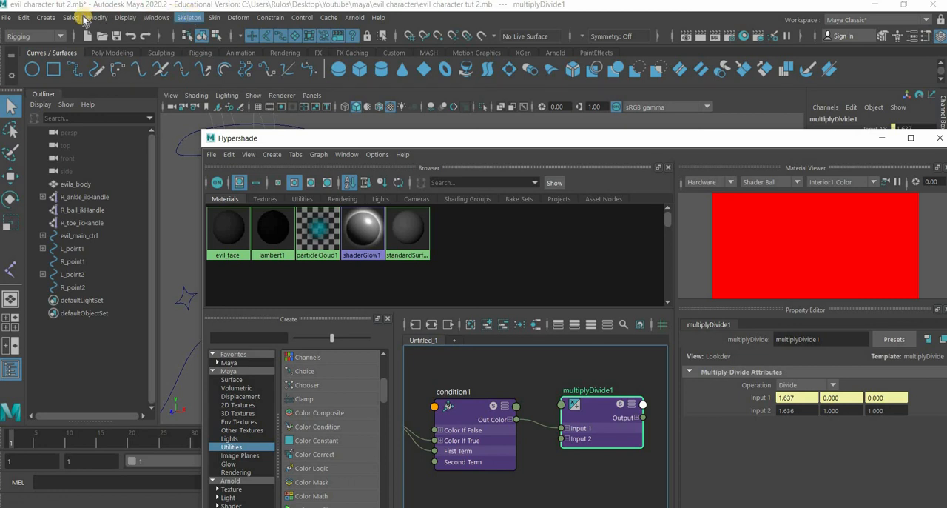
pyautogui.moveTo(178, 67)
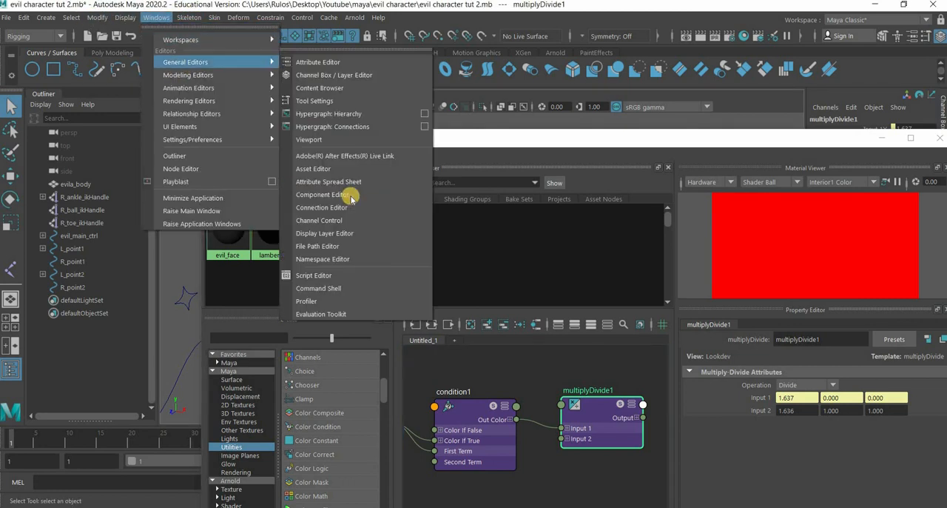
pyautogui.click(323, 208)
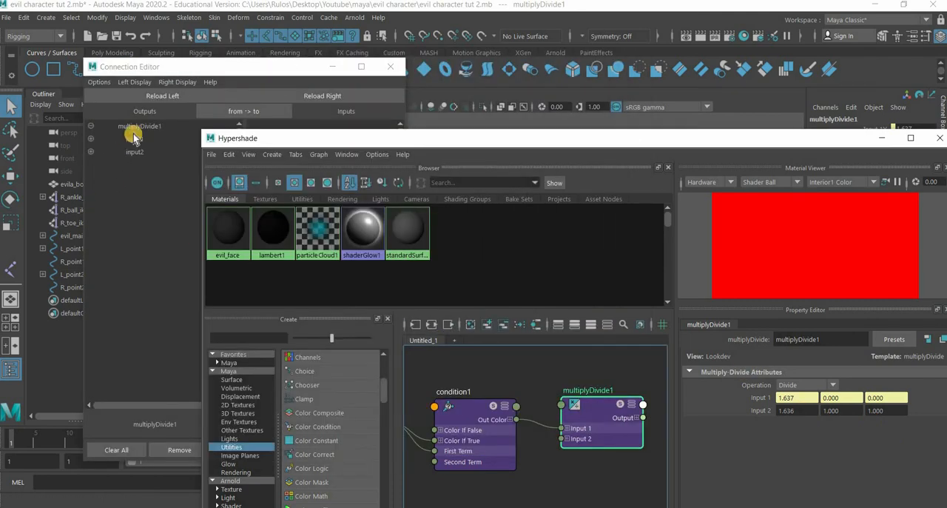
pyautogui.click(162, 96)
# - Minimize the Hypershade and place the Connection Editor beside the character's legs
pyautogui.click(479, 120)
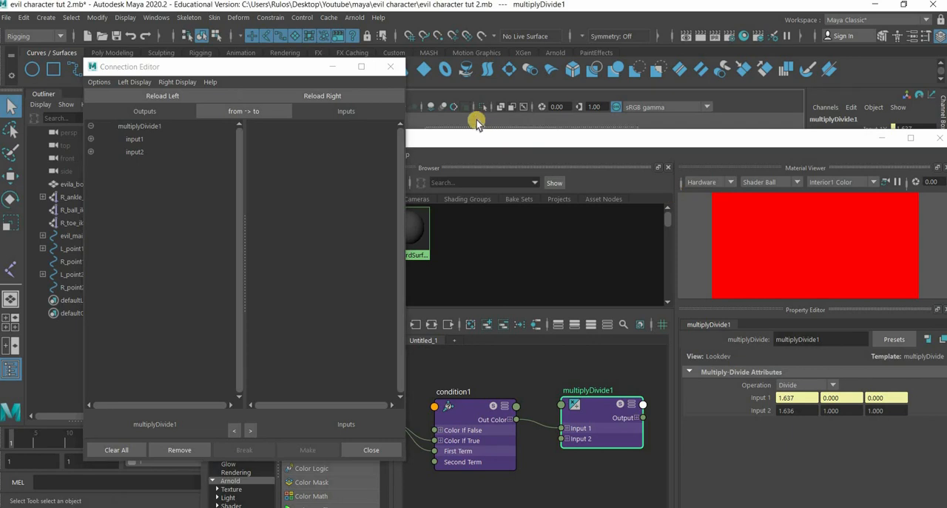
pyautogui.click(522, 83)
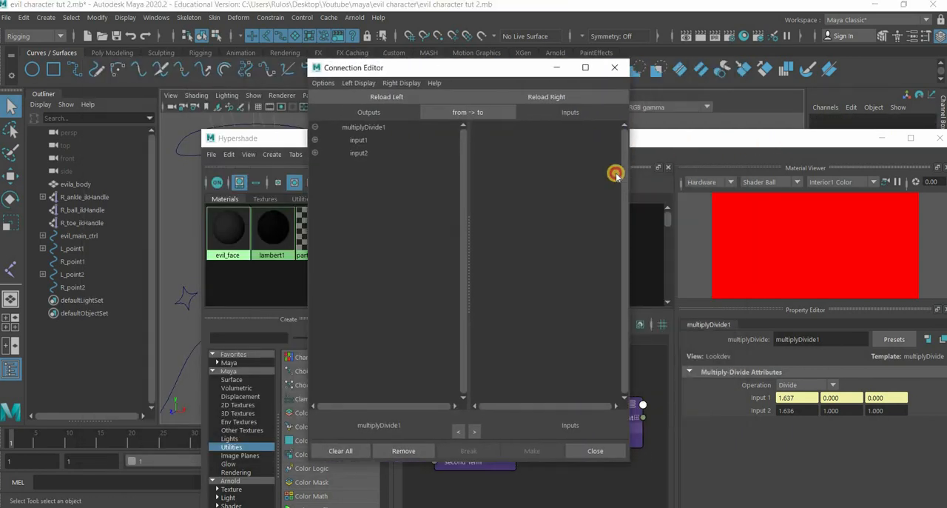
pyautogui.moveTo(784, 141)
pyautogui.mouseDown()
pyautogui.moveTo(505, 343)
pyautogui.moveTo(501, 362)
pyautogui.mouseUp()
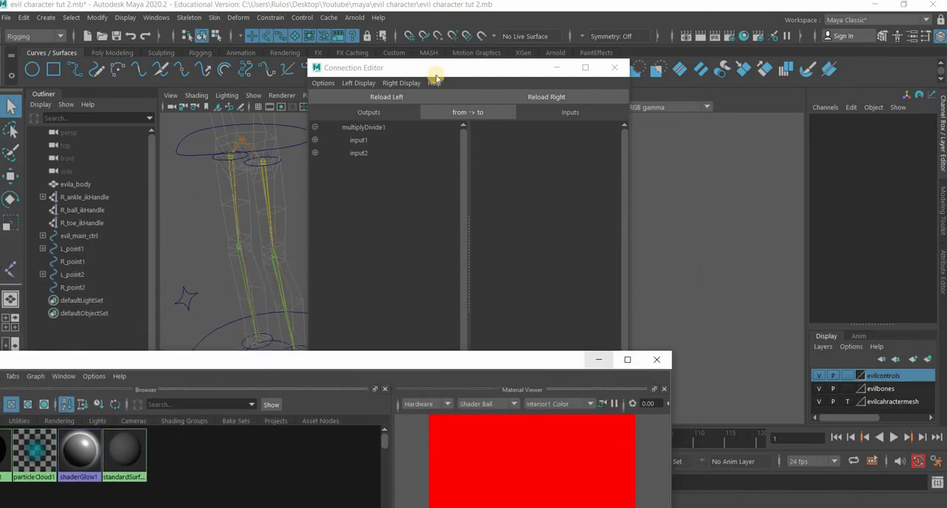
pyautogui.click(598, 360)
pyautogui.moveTo(435, 69); pyautogui.dragTo(621, 79)
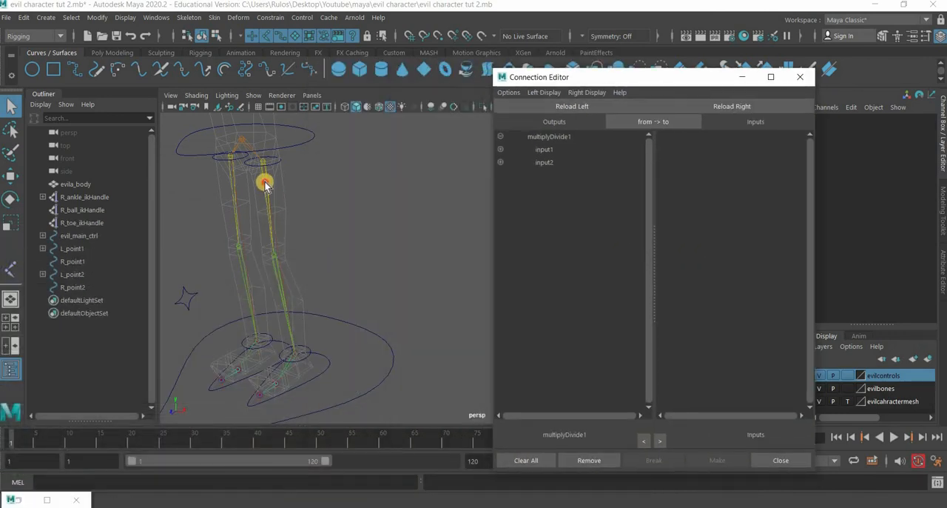
# - Load L_hip_joint as the connection target and show multiplyDivide1's non-keyable attributes
pyautogui.click(267, 182)
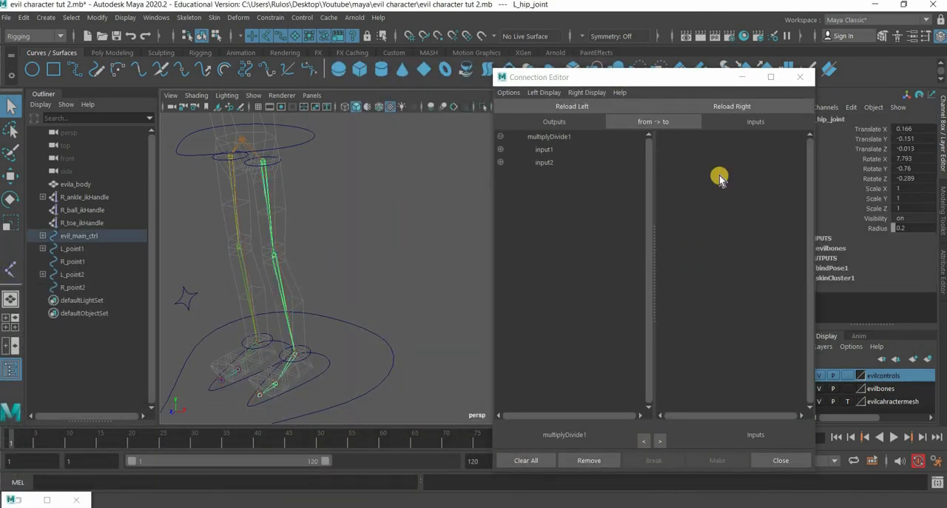
pyautogui.click(746, 108)
pyautogui.click(547, 96)
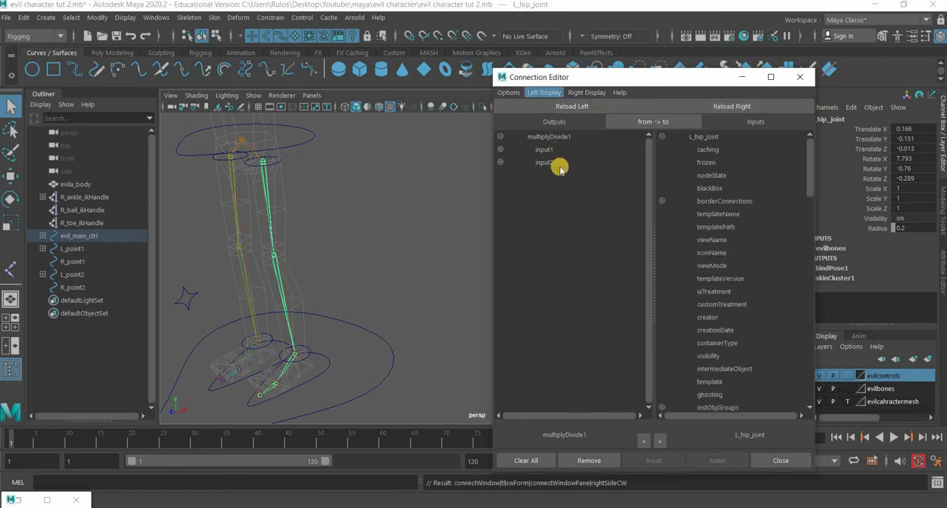
pyautogui.click(560, 169)
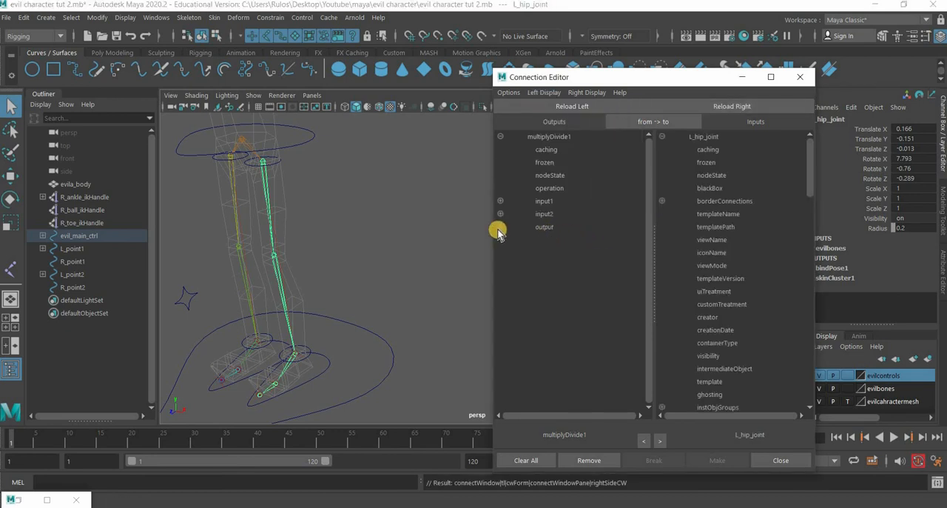
# - Connect multiplyDivide1's outputX to L_hip_joint's scaleX, with the joint's non-keyable attributes hidden
pyautogui.click(566, 241)
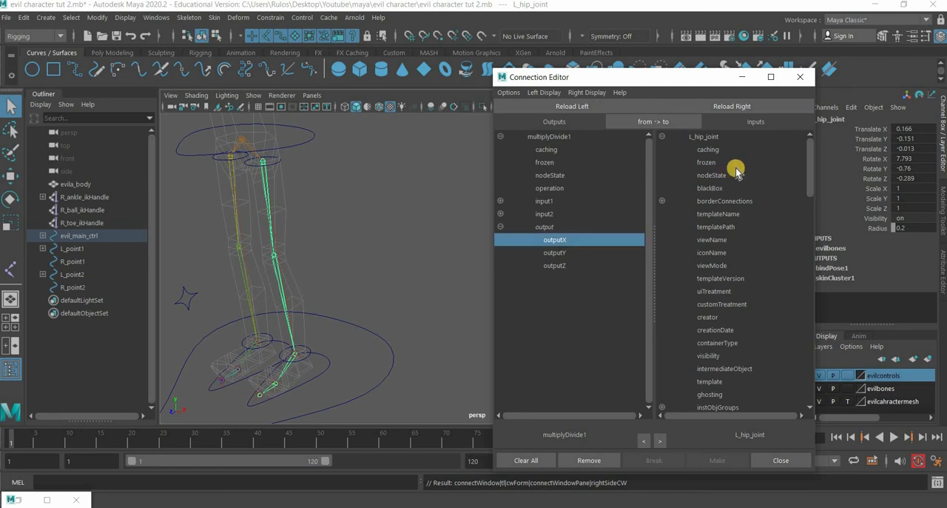
pyautogui.click(595, 94)
pyautogui.click(614, 169)
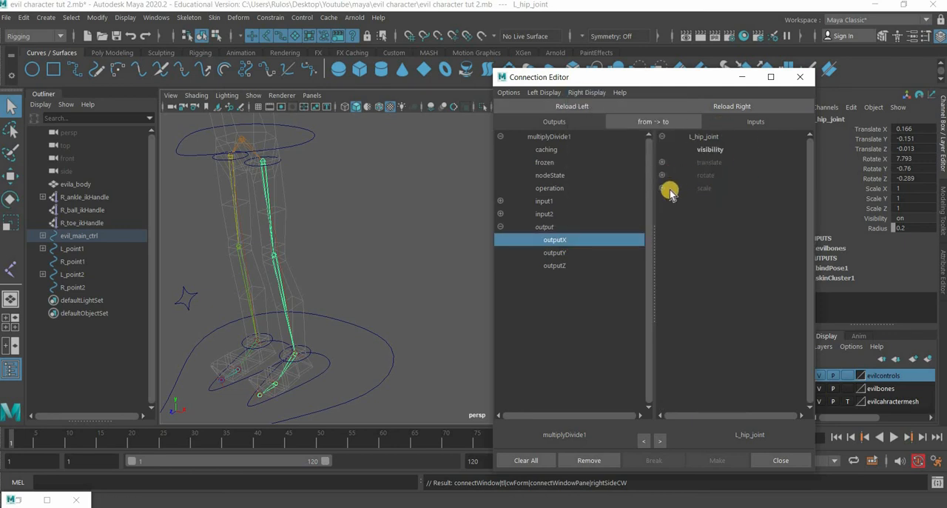
pyautogui.click(714, 201)
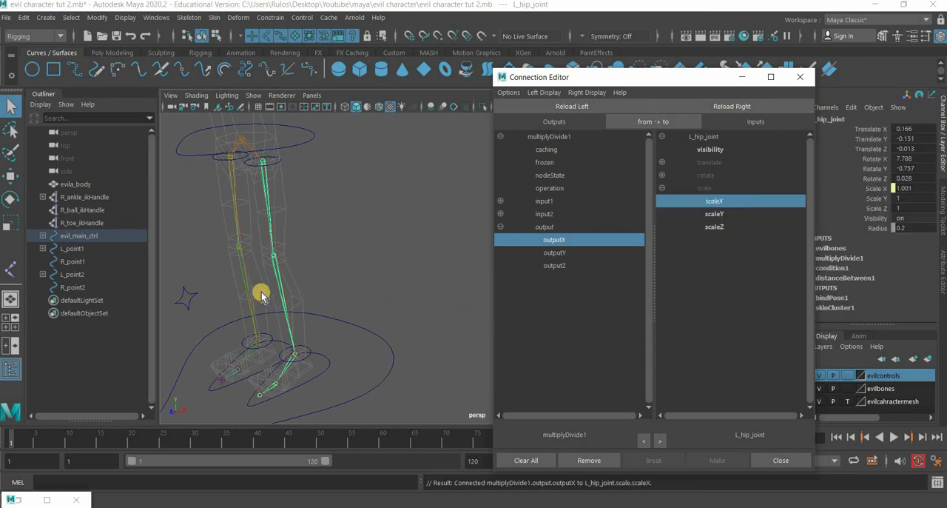
# - Load L_knee_joint as the connection target, connect multiplyDivide1's outputX to its scaleX, and close the Connection Editor
pyautogui.click(280, 276)
pyautogui.click(732, 108)
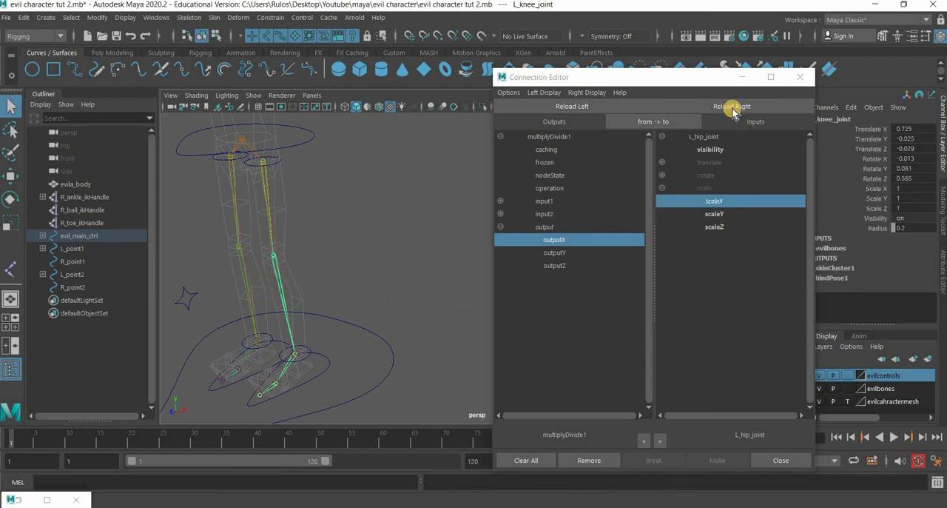
pyautogui.click(714, 201)
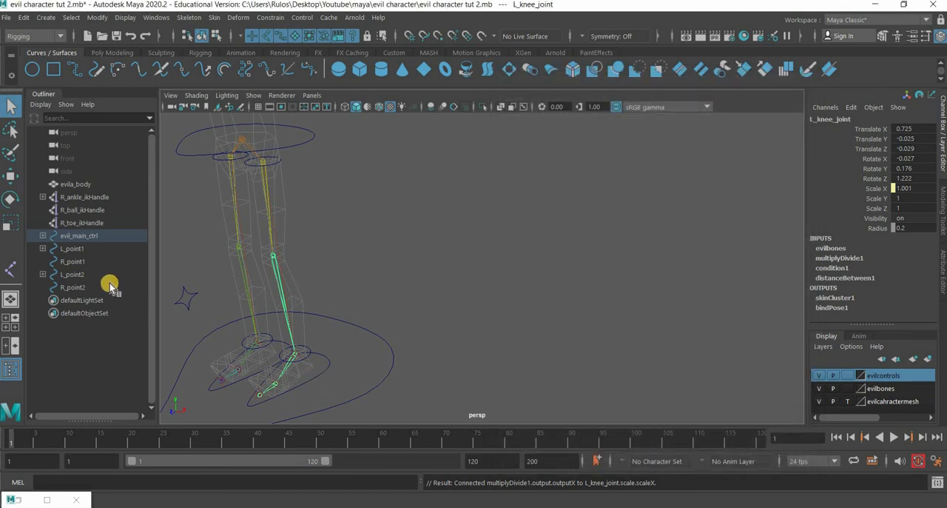
# - Try moving L_foot_ctrl to test the left leg's stretch, and undo the move
pyautogui.click(12, 179)
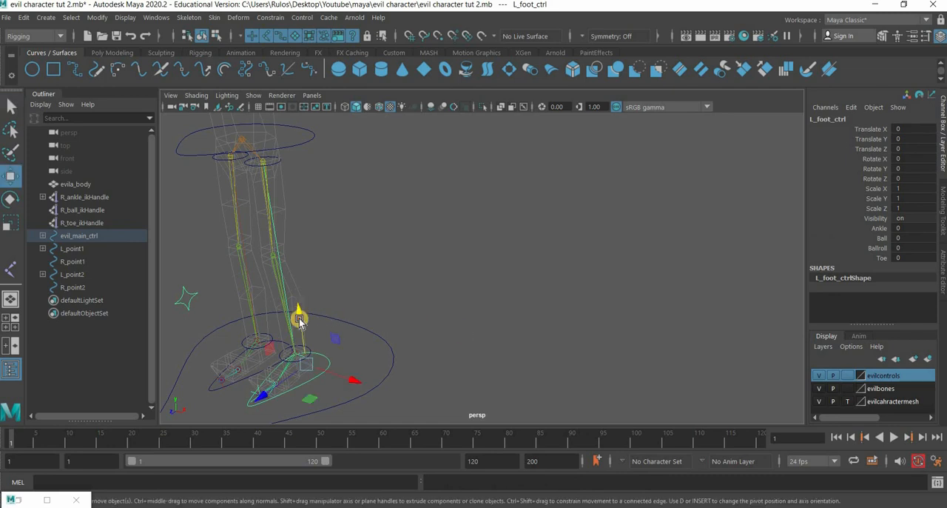
pyautogui.moveTo(320, 445); pyautogui.dragTo(430, 393, button='middle')
pyautogui.hotkey('ctrl', 'z')
# - Turn off template display for the evilcahractermesh layer to show the character's mesh shaded
pyautogui.scroll(-4, 494, 364)
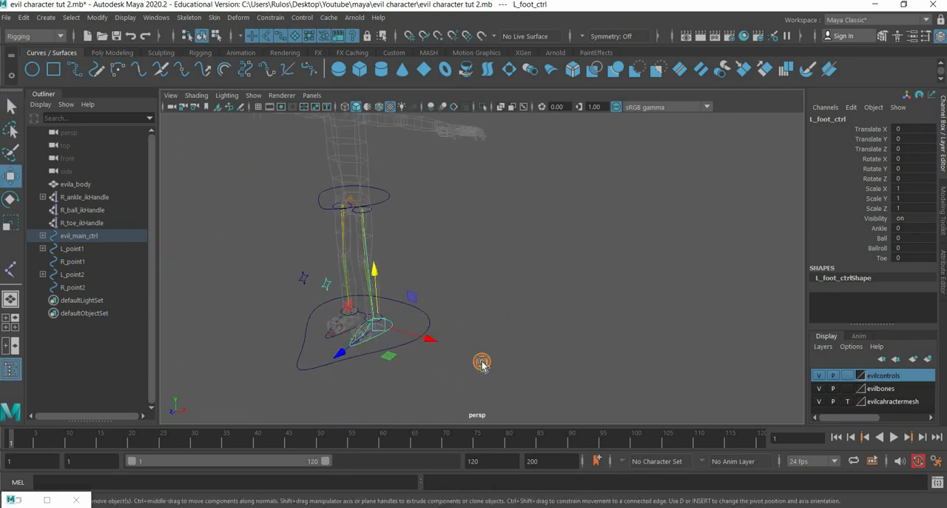
pyautogui.keyDown('alt'); pyautogui.moveTo(482, 362); pyautogui.dragTo(492, 355); pyautogui.keyUp('alt')
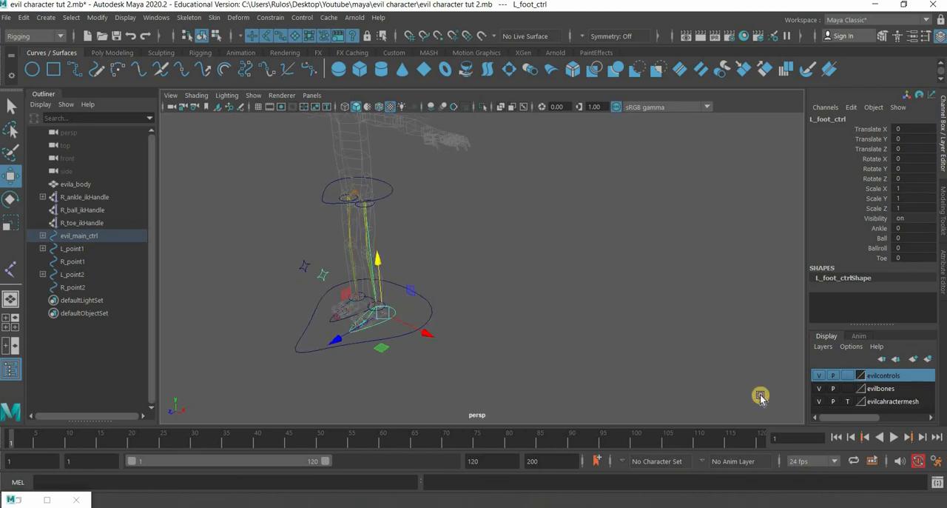
pyautogui.click(848, 401)
pyautogui.scroll(-5, 507, 333)
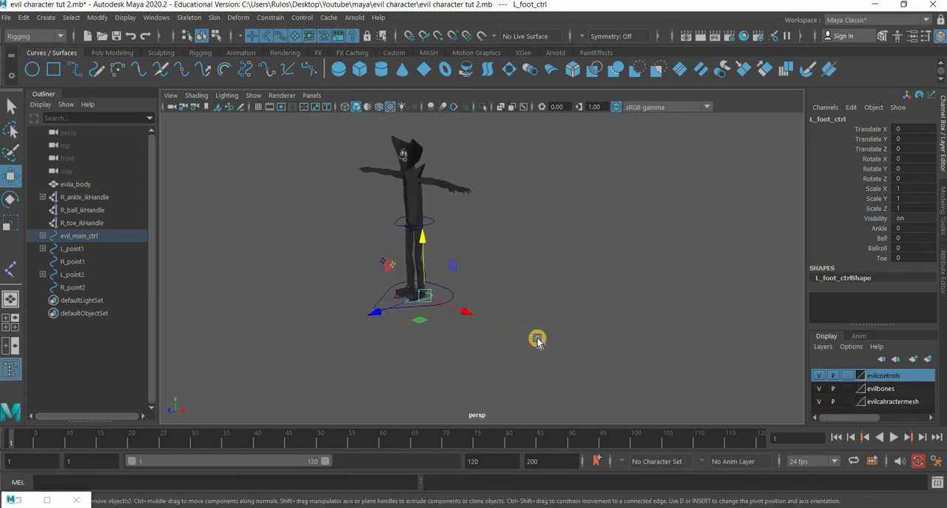
# - Test the stretch on the shaded mesh by lowering L_foot_ctrl to about -1.66 in Y, and undo the move
pyautogui.keyDown('alt'); pyautogui.moveTo(538, 339); pyautogui.dragTo(609, 332); pyautogui.keyUp('alt')
pyautogui.keyDown('alt'); pyautogui.moveTo(562, 320); pyautogui.dragTo(640, 317, button='middle'); pyautogui.keyUp('alt')
pyautogui.scroll(3, 503, 251)
pyautogui.moveTo(503, 252); pyautogui.dragTo(580, 348)
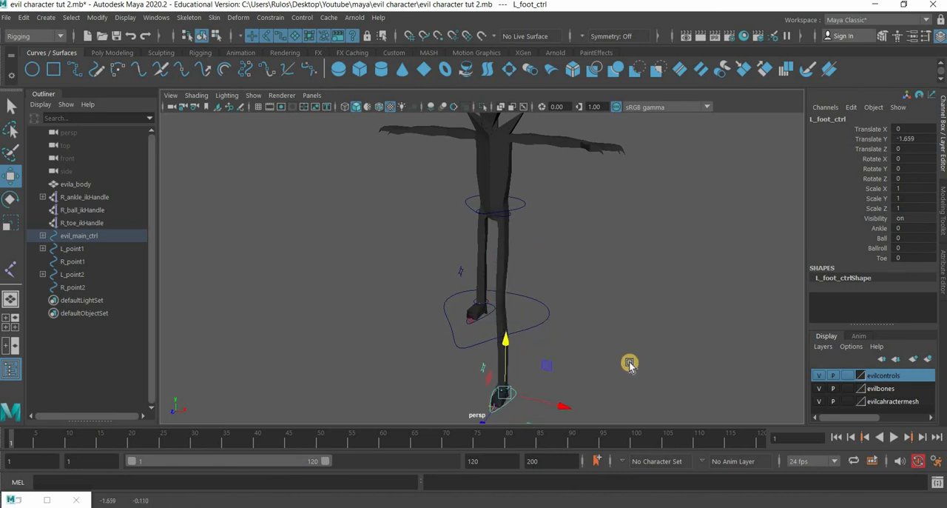
pyautogui.hotkey('ctrl', 'z')
# - Test a forward leg stretch by moving L_foot_ctrl to about 0.75 in Y and 3.76 in Z, and undo the move
pyautogui.keyDown('alt'); pyautogui.moveTo(467, 317); pyautogui.dragTo(322, 284); pyautogui.keyUp('alt')
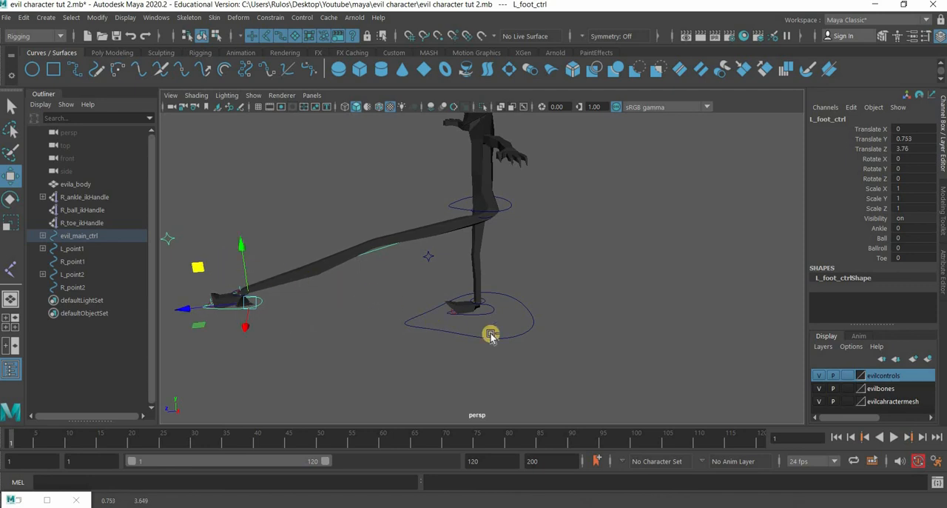
pyautogui.hotkey('ctrl', 'z')
pyautogui.keyDown('alt'); pyautogui.moveTo(586, 321); pyautogui.dragTo(598, 339); pyautogui.keyUp('alt')
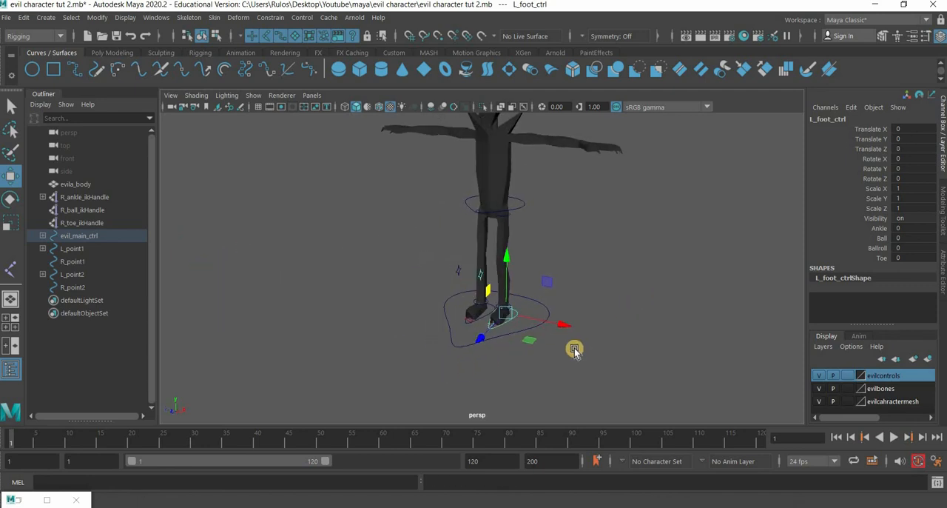
pyautogui.keyDown('alt'); pyautogui.moveTo(541, 270); pyautogui.dragTo(480, 321, button='middle'); pyautogui.keyUp('alt')
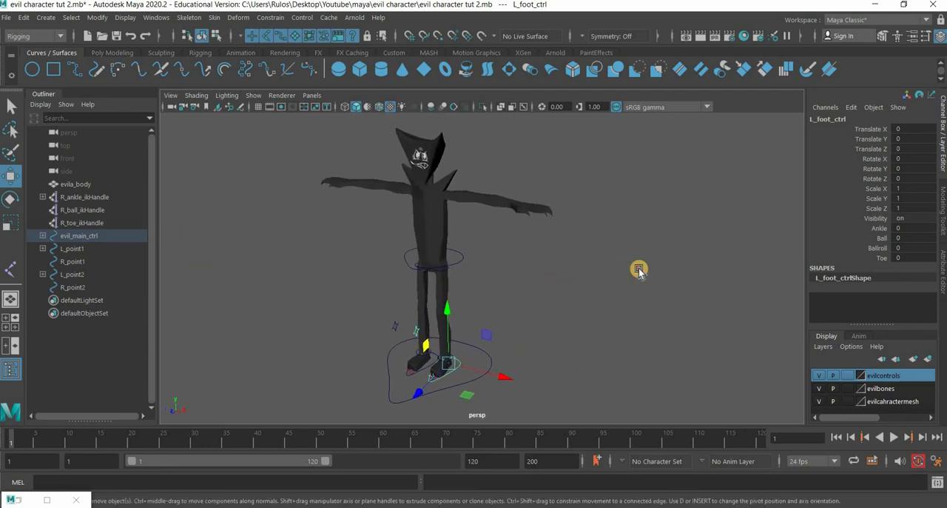
pyautogui.keyDown('alt'); pyautogui.moveTo(639, 271); pyautogui.dragTo(576, 272); pyautogui.keyUp('alt')
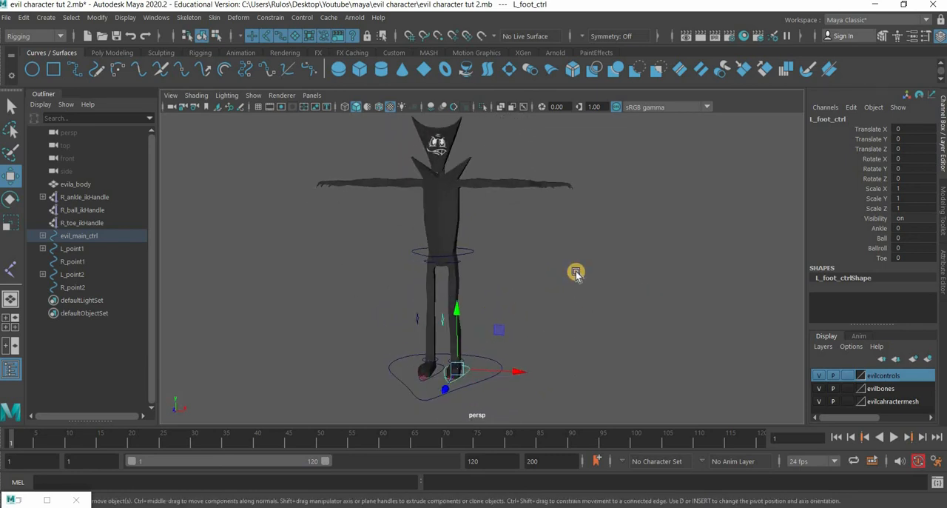